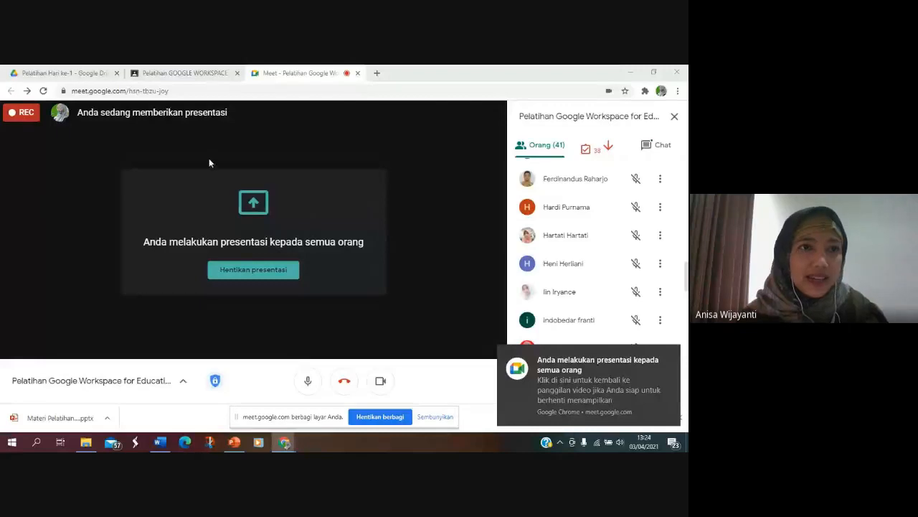
# Step: Switch to Google Drive with the Pelatihan Hari ke-1 folder open
pyautogui.click(86, 76)
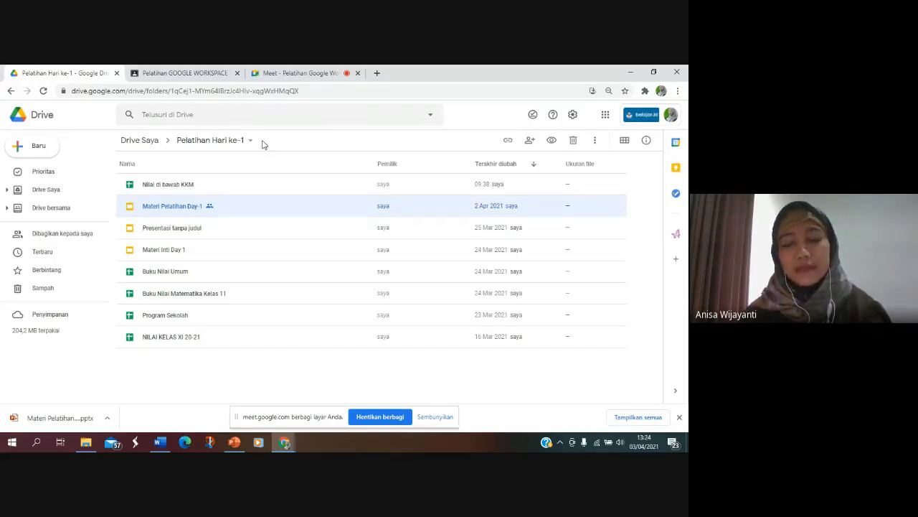
pyautogui.click(376, 73)
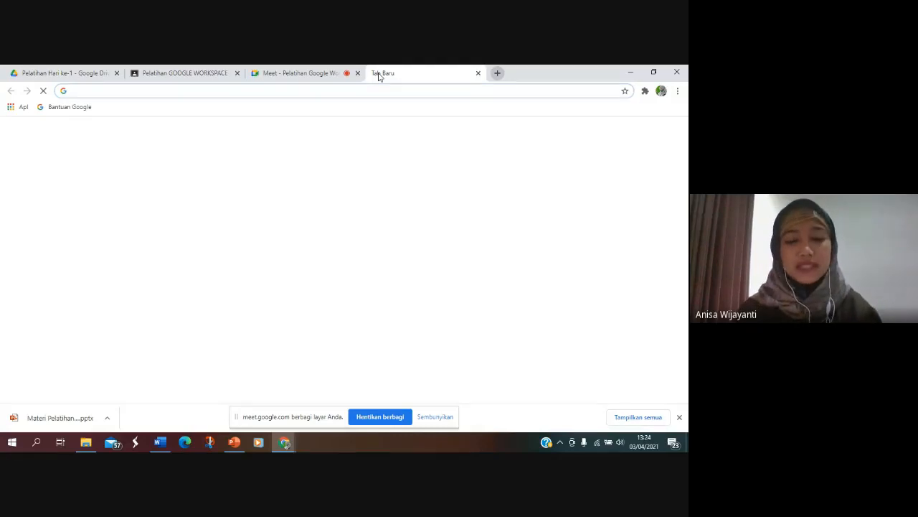
pyautogui.write('gmail')
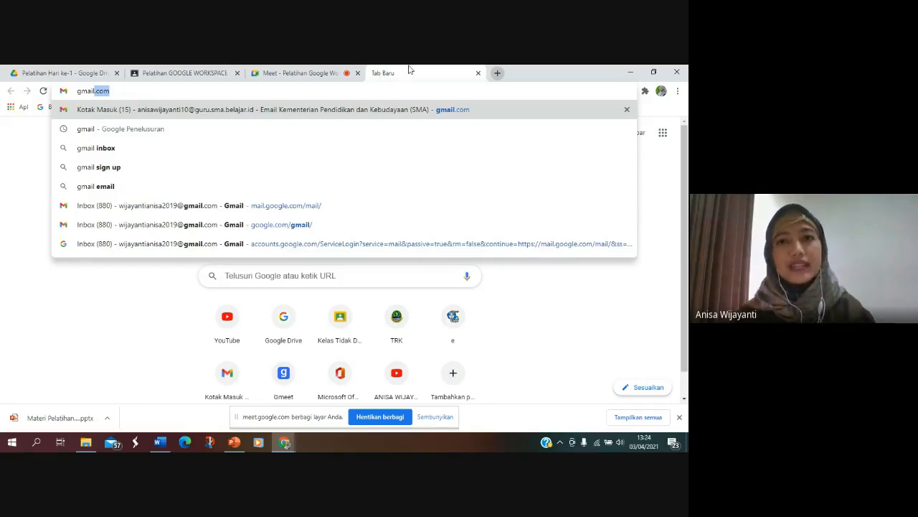
pyautogui.click(479, 74)
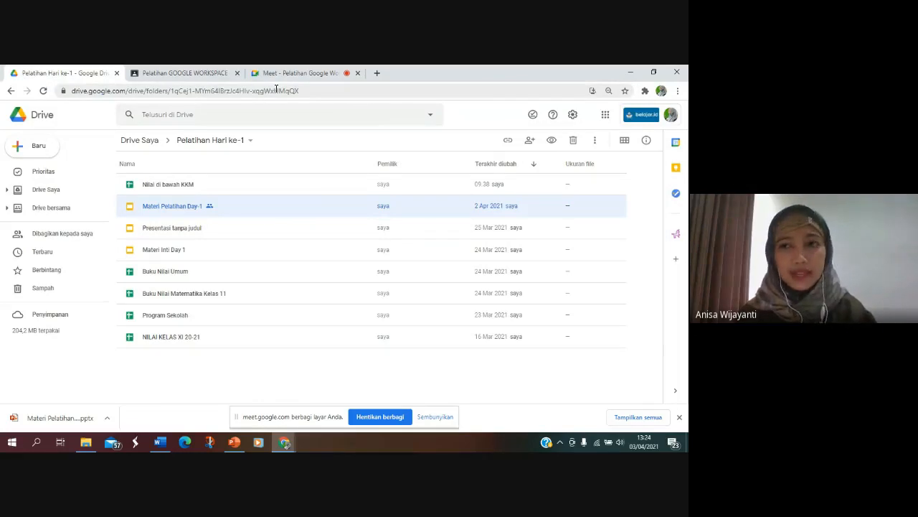
# Step: View the available Google apps and the signed-in account's details, and check the Meet call briefly
pyautogui.click(607, 117)
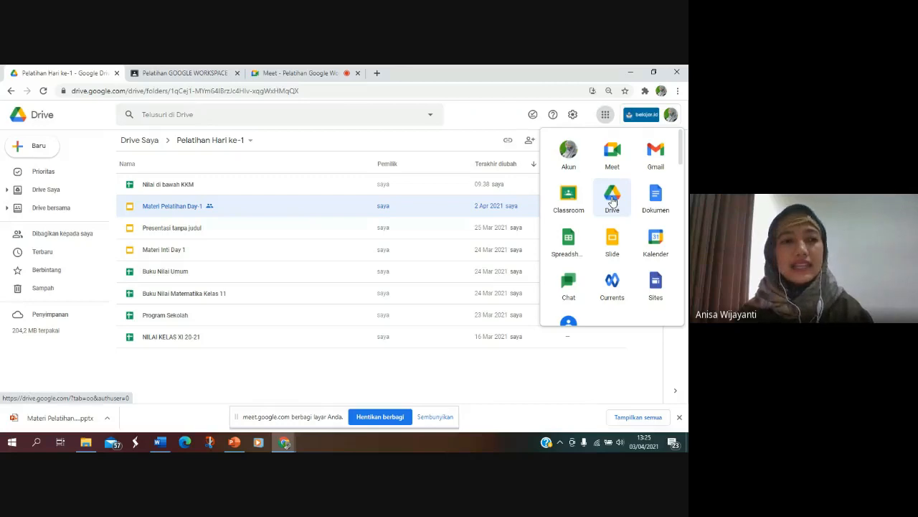
pyautogui.click(372, 140)
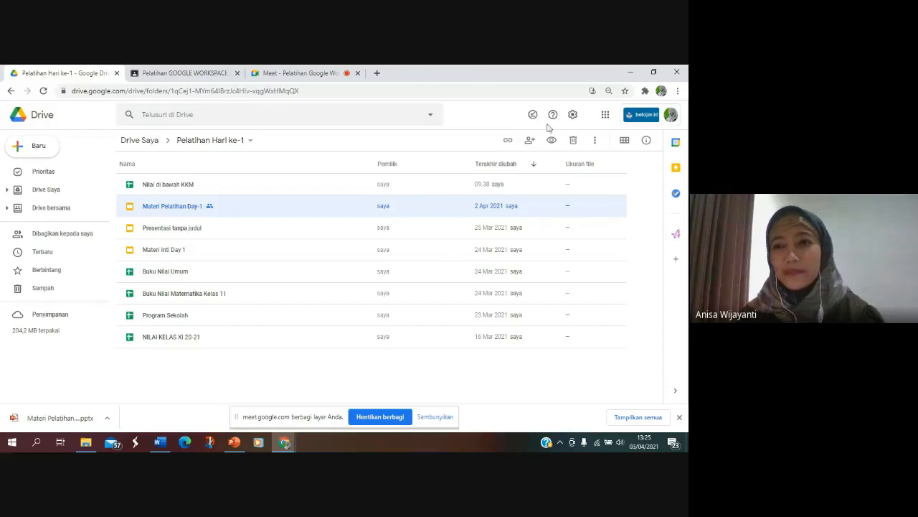
pyautogui.click(671, 117)
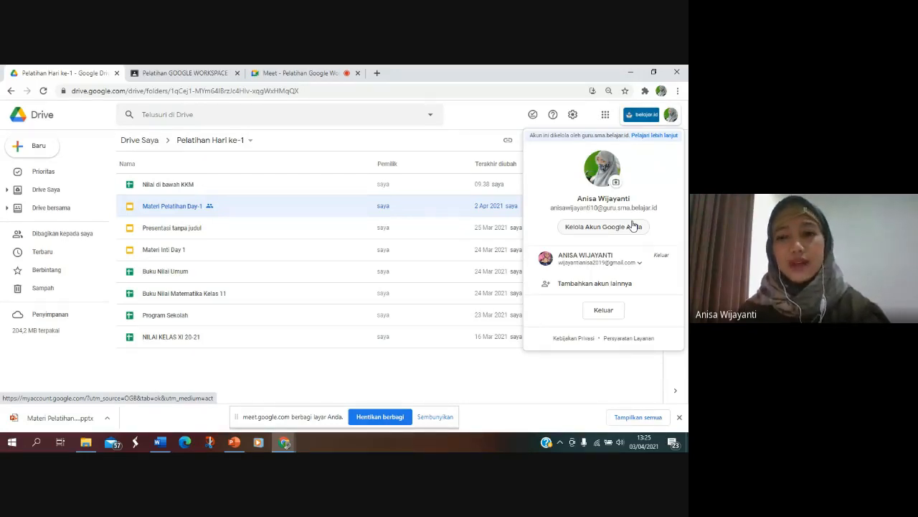
pyautogui.click(307, 71)
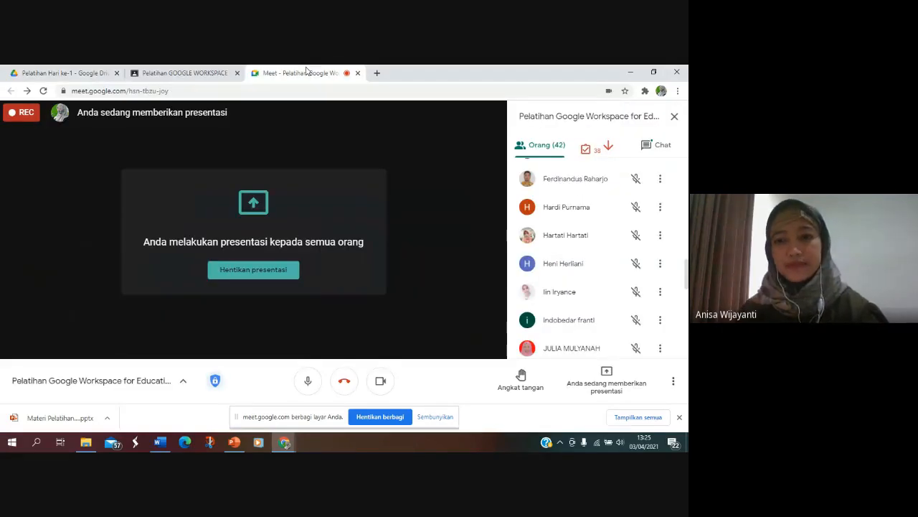
pyautogui.click(62, 71)
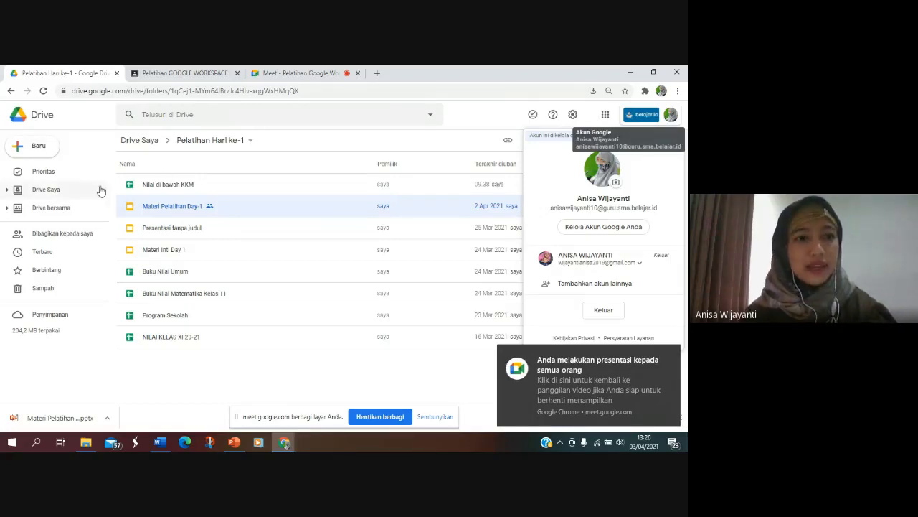
# Step: Upload the Word file Algoritma_Article_Template(Author) New Face 2021 (1) (1) from Downloads to the Pelatihan Hari ke-1 folder
pyautogui.click(41, 151)
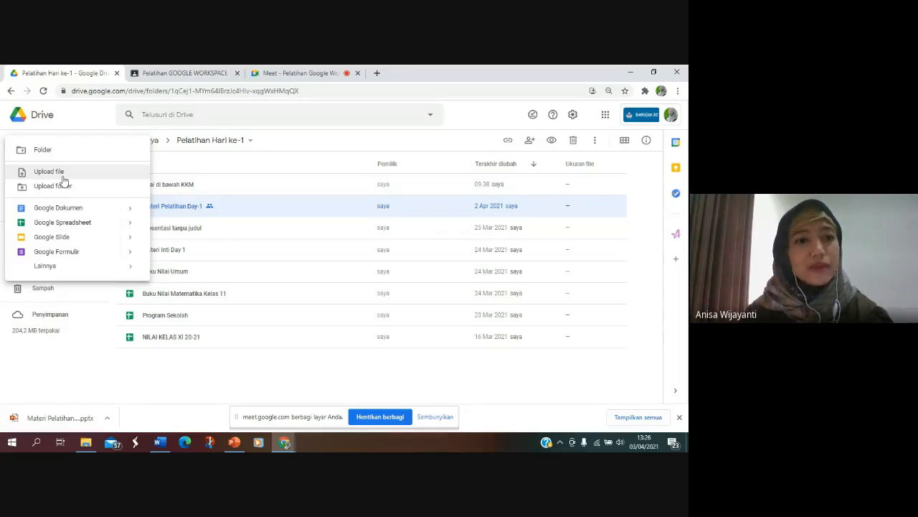
pyautogui.click(63, 178)
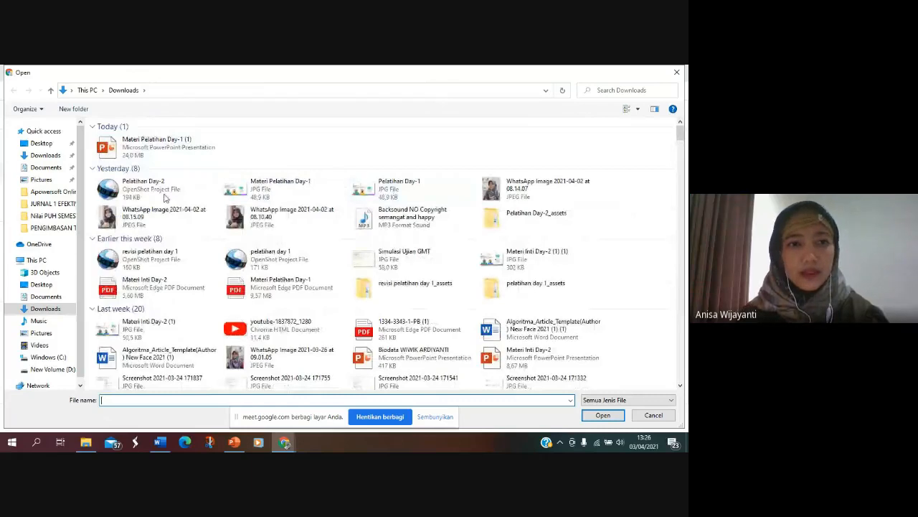
pyautogui.click(531, 328)
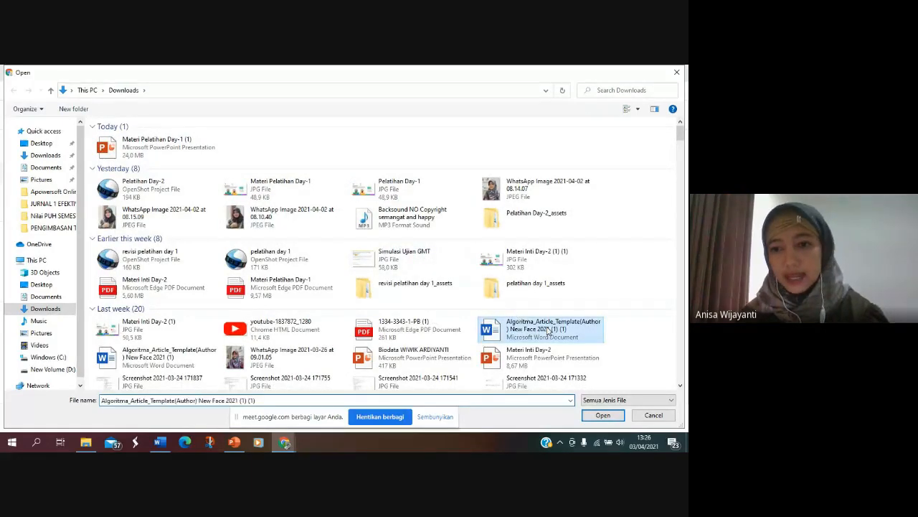
pyautogui.click(613, 421)
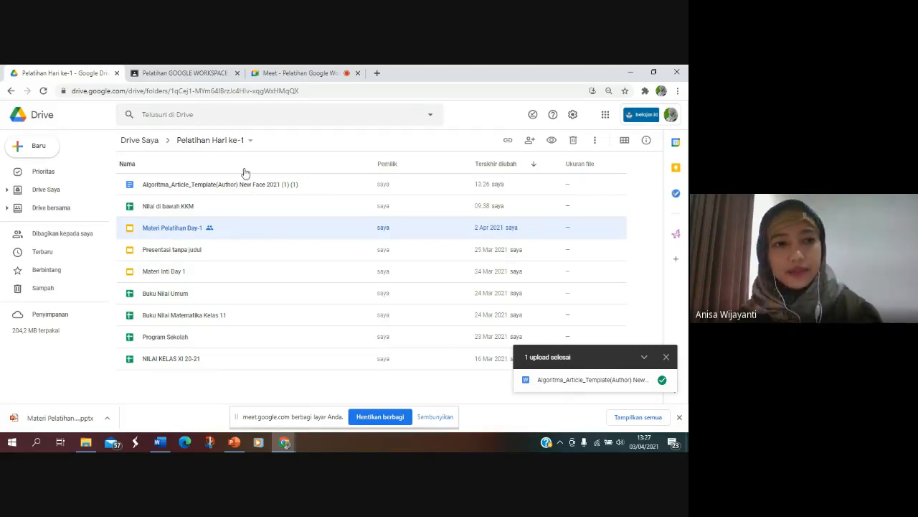
# Step: Choose the Pelatihan Day-2_assets folder in Downloads for a folder upload, and cancel without uploading it
pyautogui.click(26, 147)
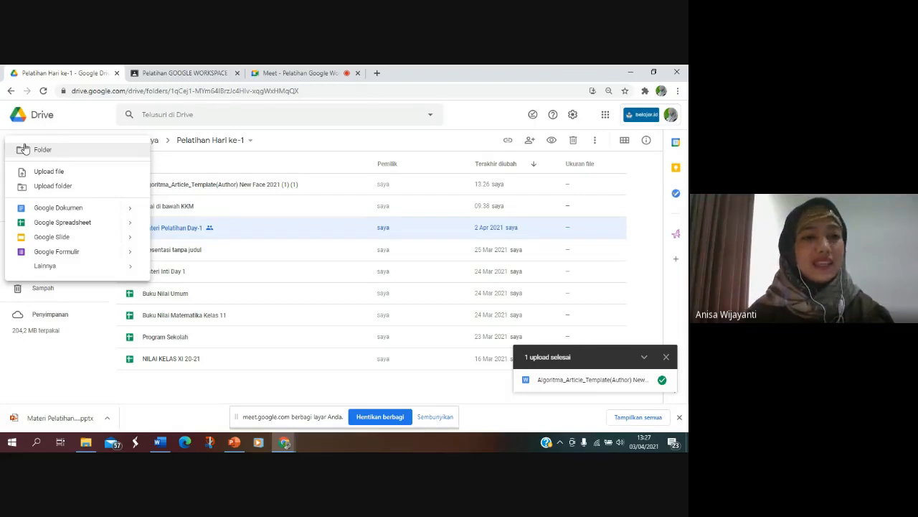
pyautogui.click(51, 186)
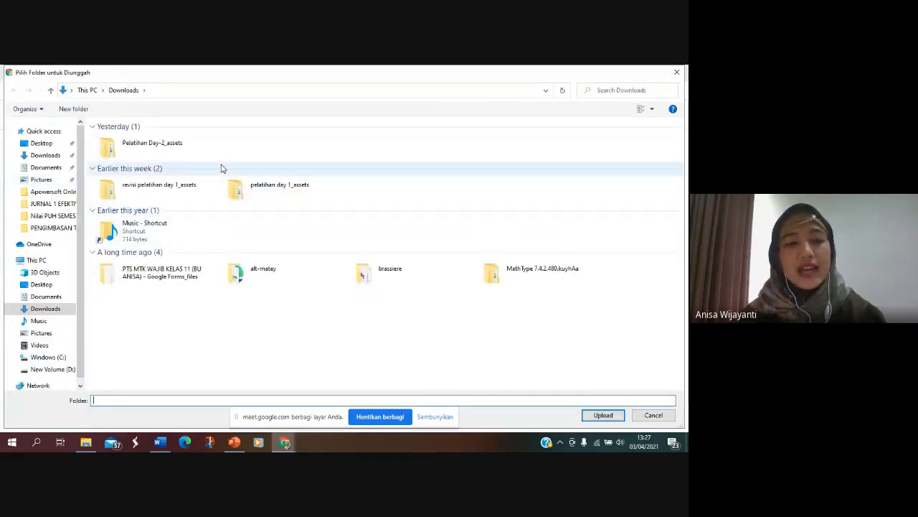
pyautogui.click(172, 154)
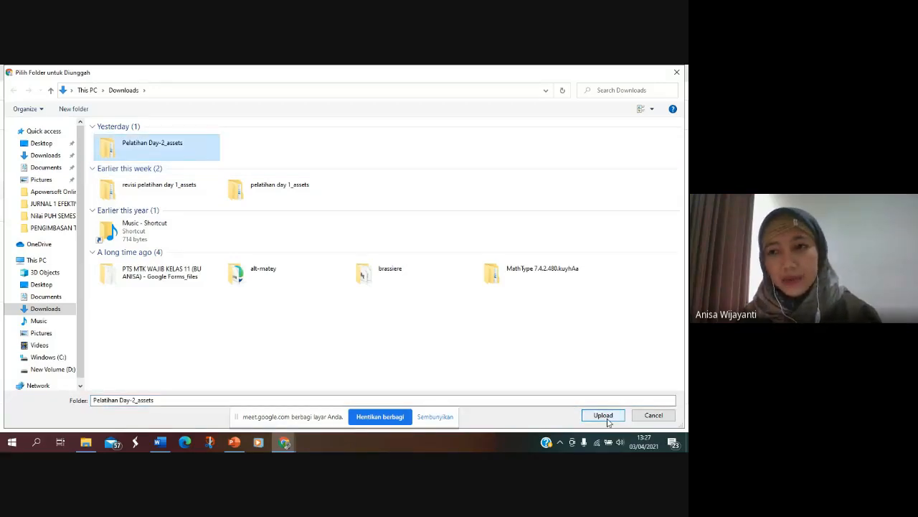
pyautogui.click(678, 74)
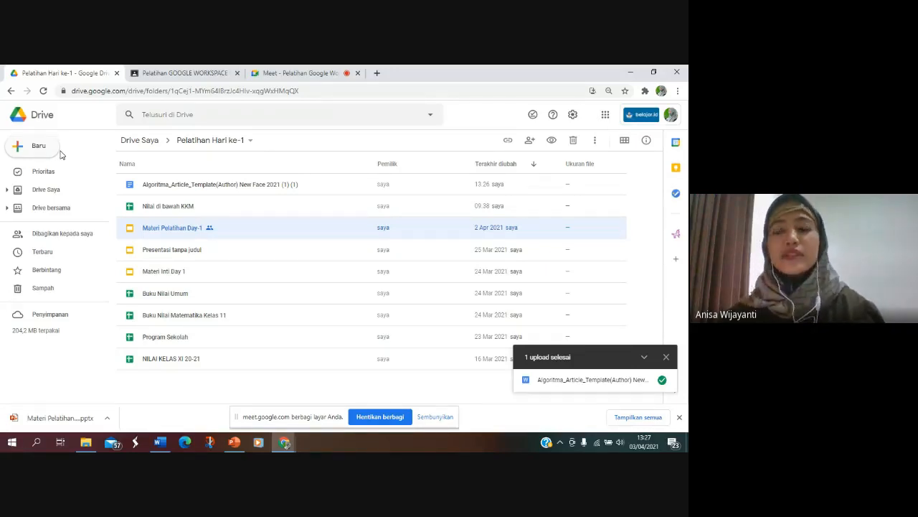
# Step: Examine Drive's general settings for converting uploaded files and for offline editing
pyautogui.click(573, 115)
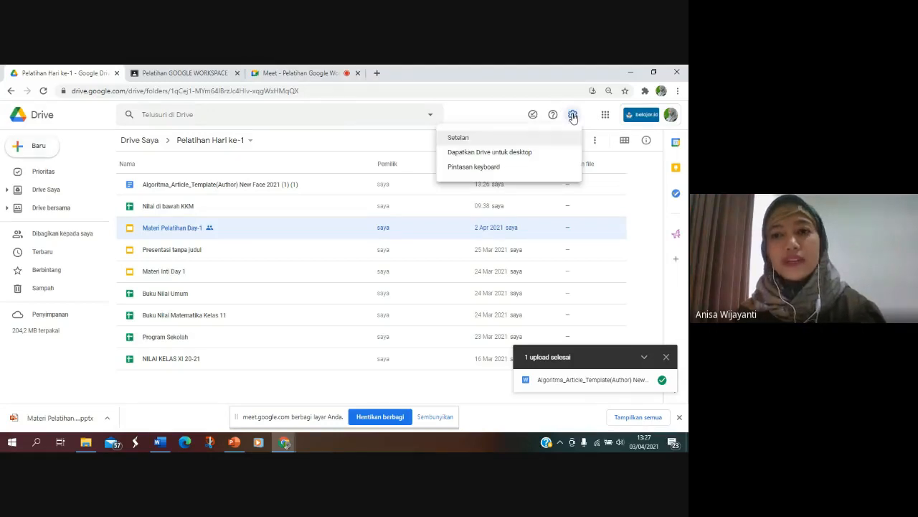
pyautogui.click(521, 141)
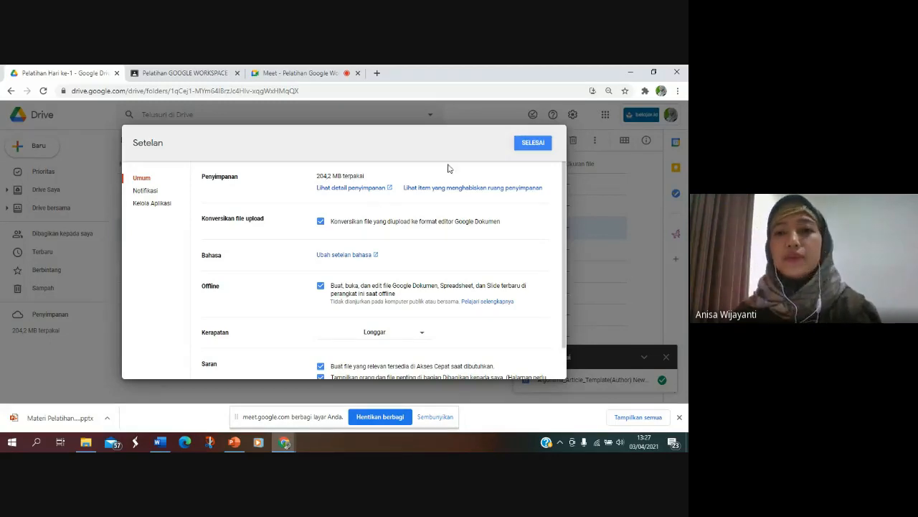
pyautogui.click(536, 144)
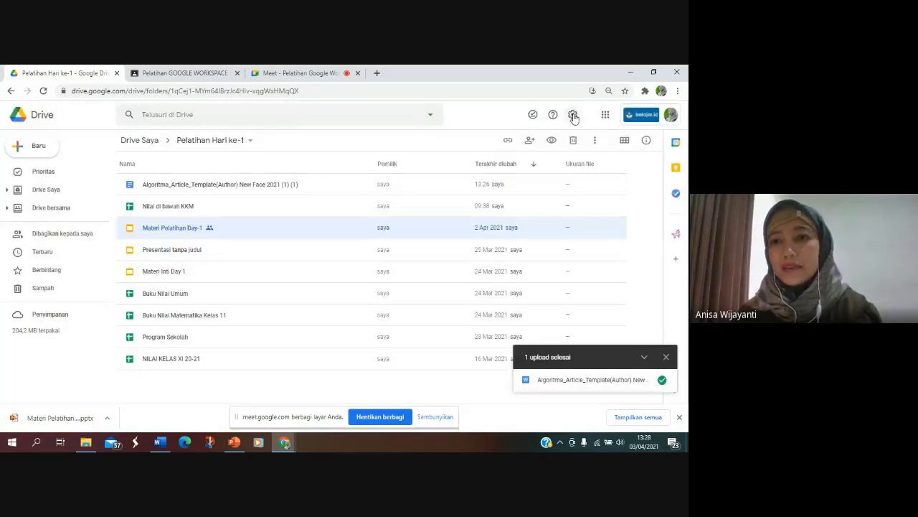
pyautogui.click(574, 116)
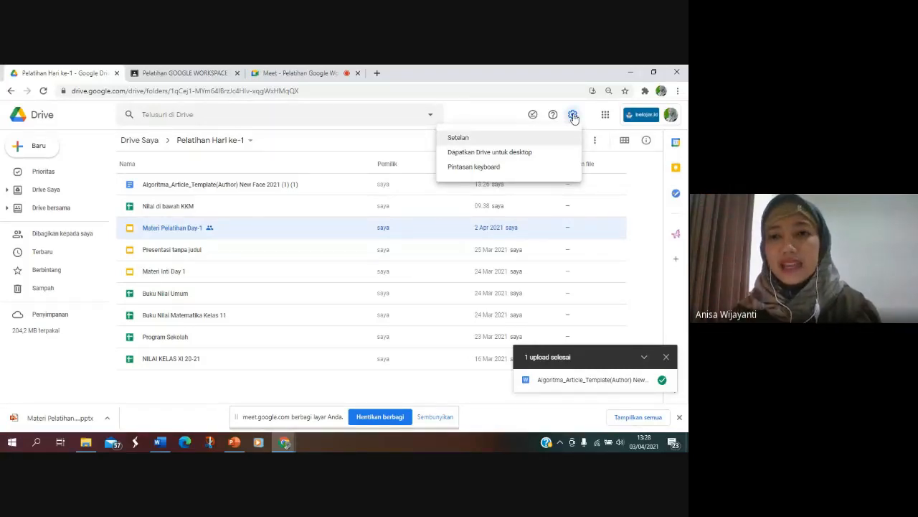
pyautogui.click(528, 142)
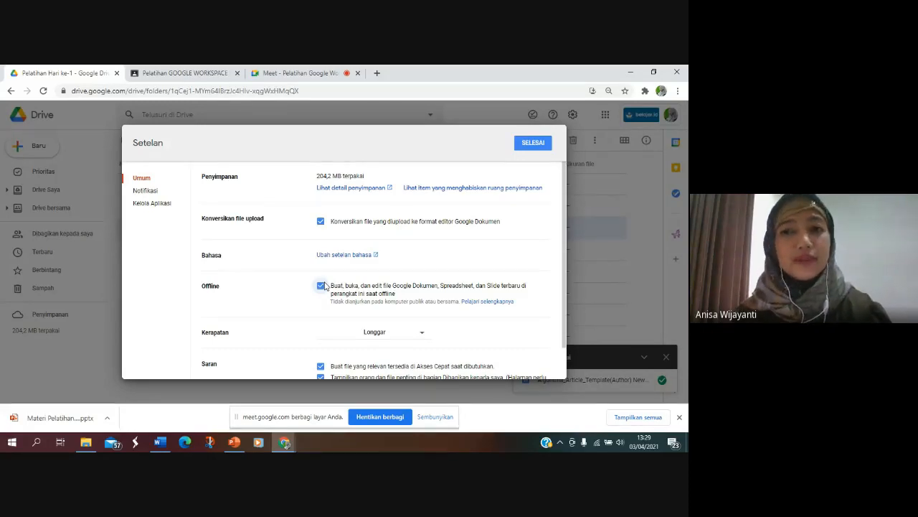
pyautogui.click(539, 147)
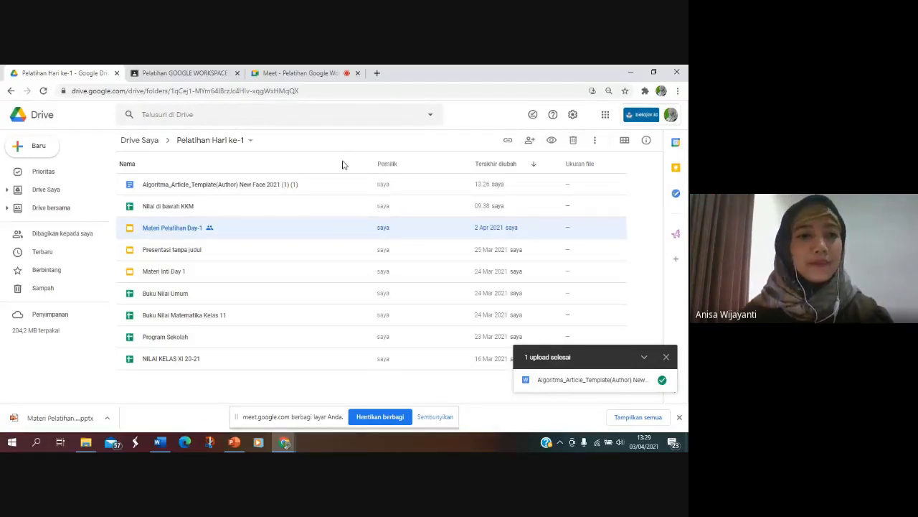
# Step: Look over the options for creating new items and sort the folder's files by name from A to Z
pyautogui.click(29, 147)
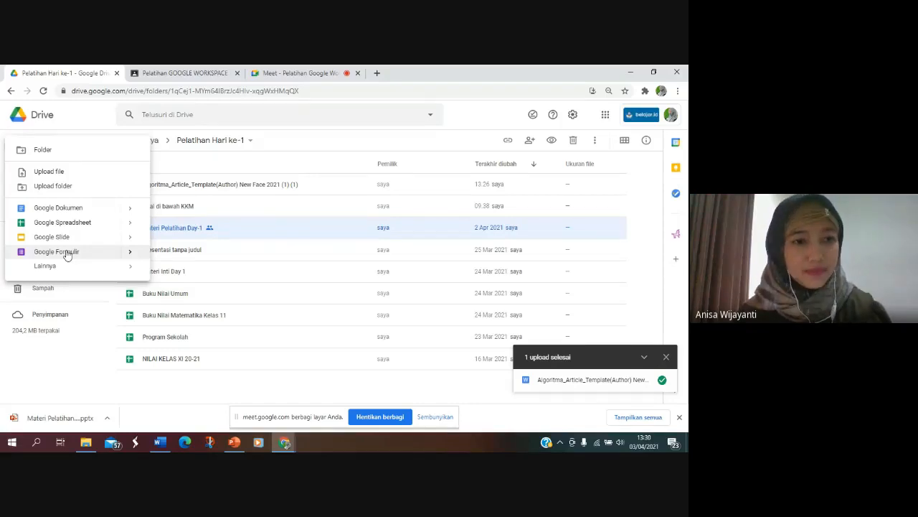
pyautogui.click(179, 169)
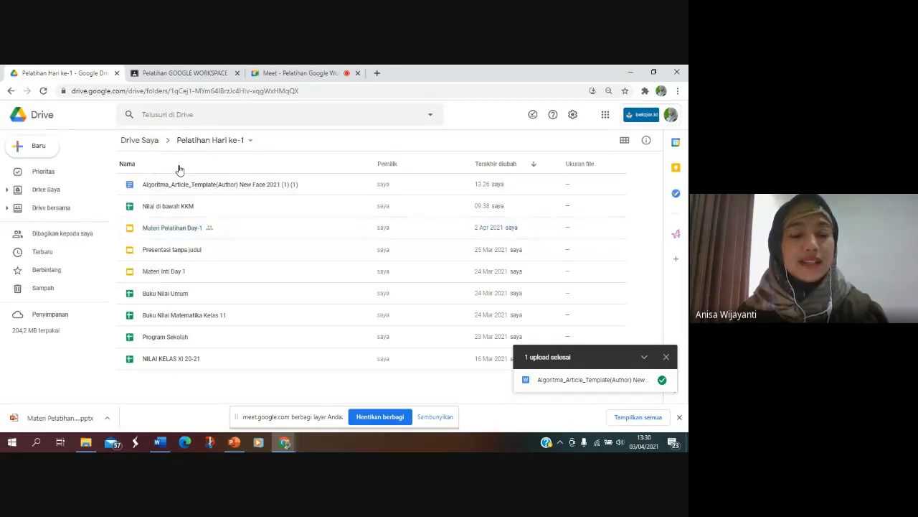
pyautogui.click(180, 170)
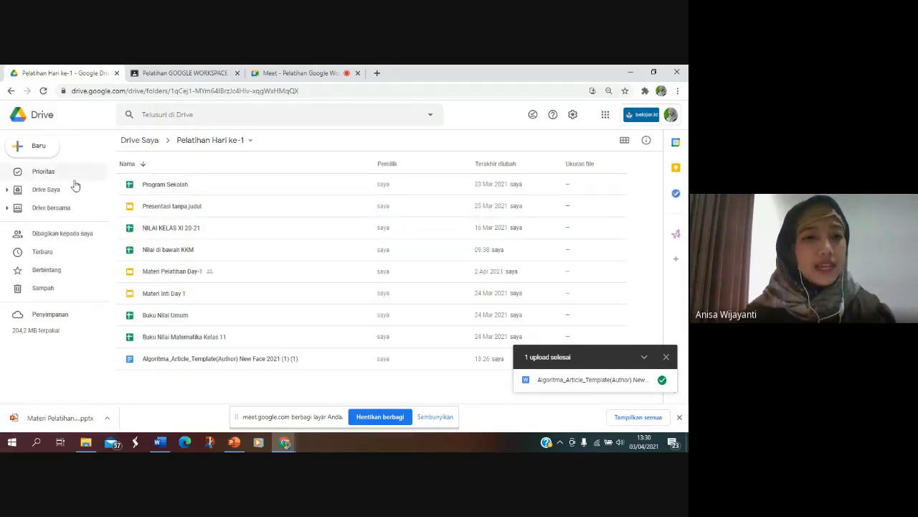
pyautogui.click(38, 149)
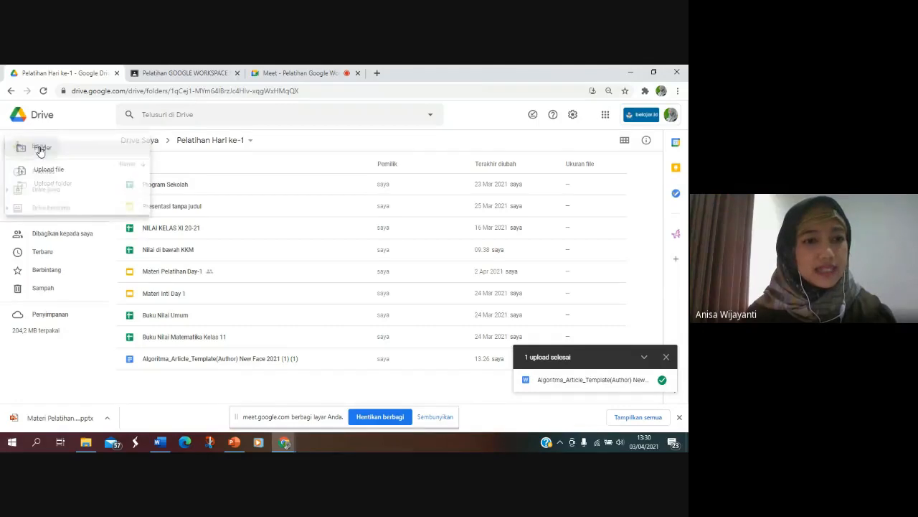
pyautogui.click(185, 165)
pyautogui.click(185, 165)
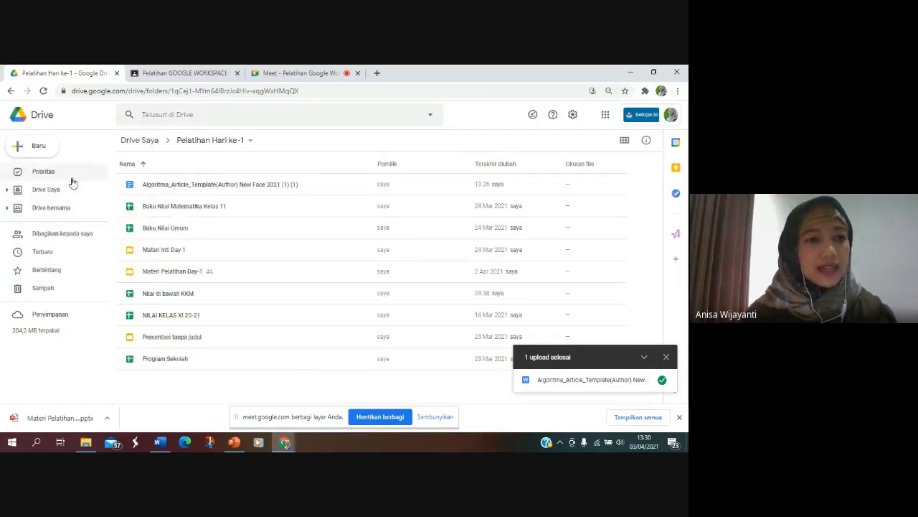
# Step: View the contents of the SMAN 1 Gunungsindur shared drive and return to the list of shared drives
pyautogui.click(43, 212)
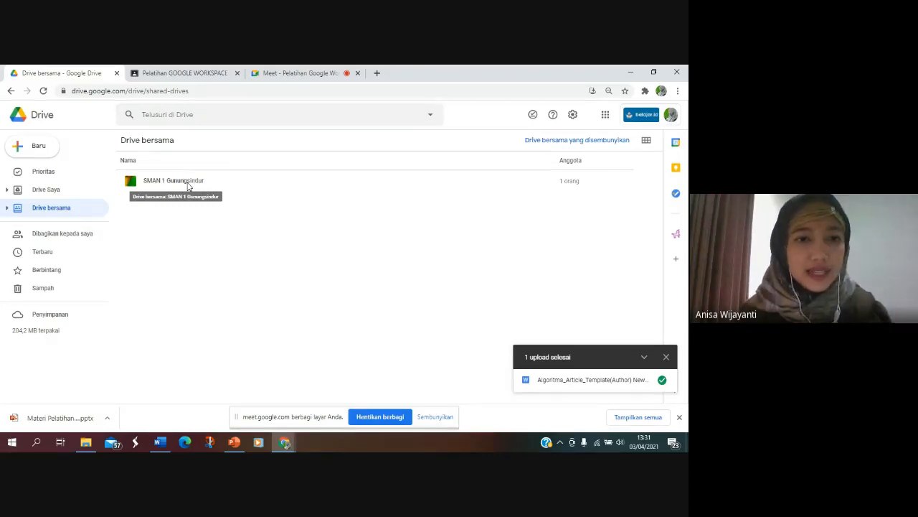
pyautogui.doubleClick(188, 185)
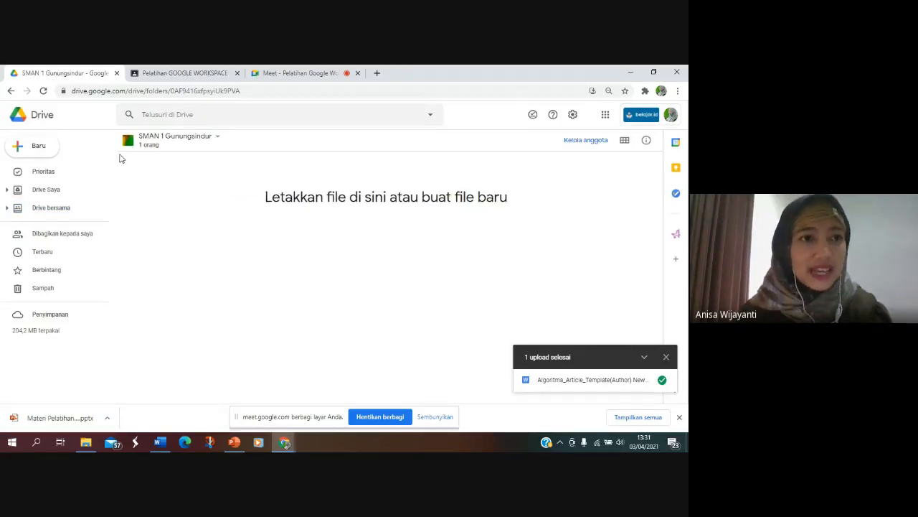
pyautogui.click(10, 91)
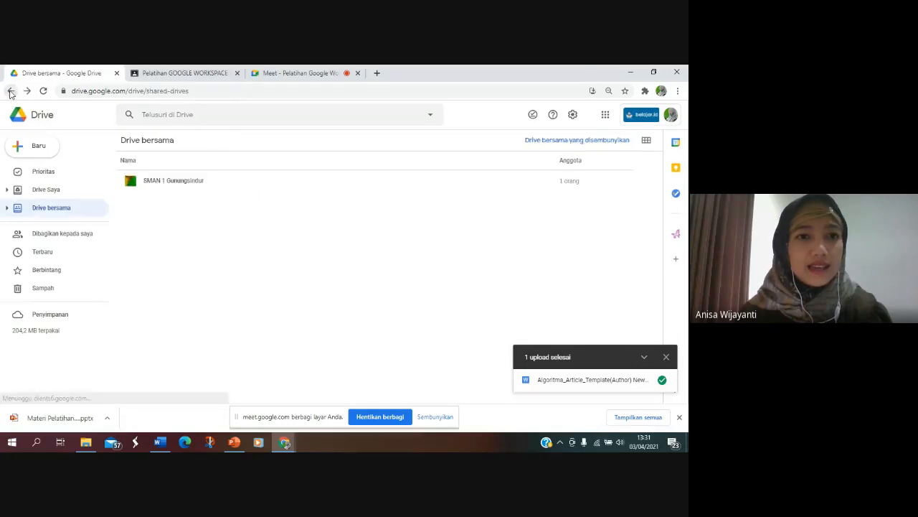
# Step: Examine the member management of the SMAN 1 Gunungsindur shared drive without adding anyone
pyautogui.rightClick(178, 185)
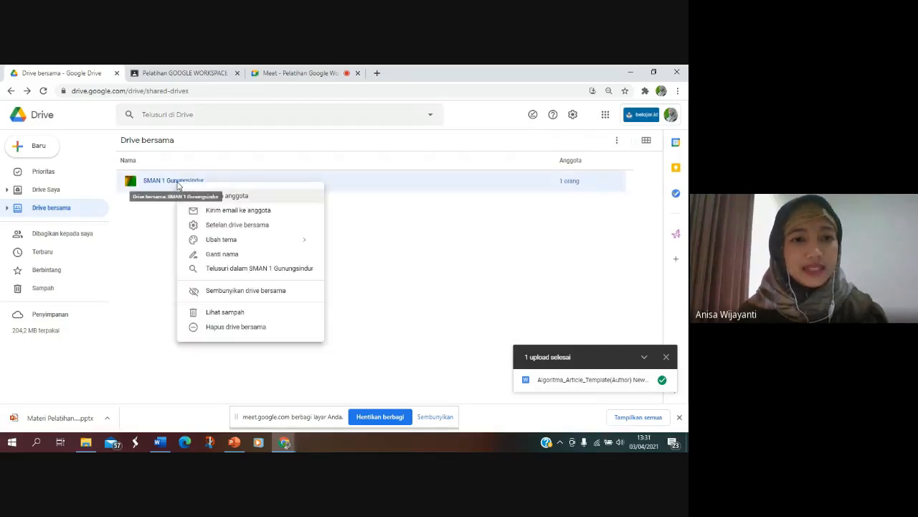
pyautogui.click(247, 196)
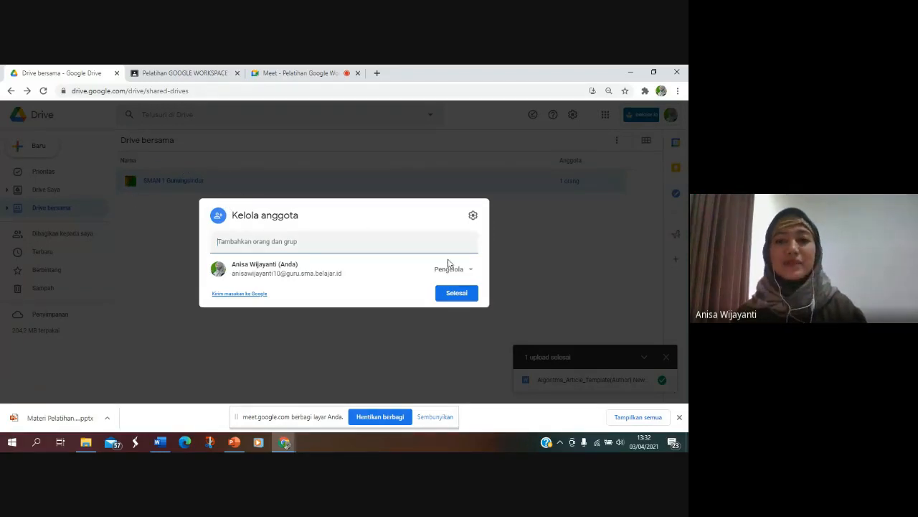
pyautogui.click(472, 292)
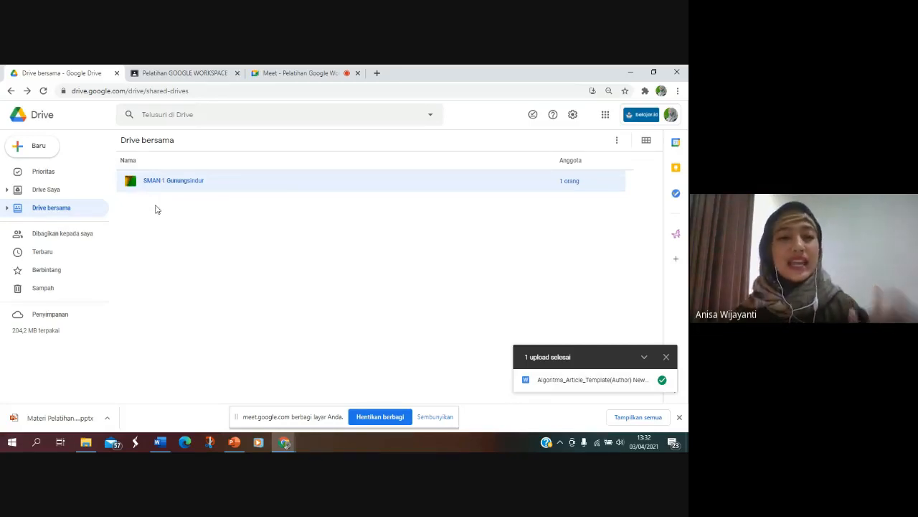
# Step: Enter a colleague as a new member of the SMAN 1 Gunungsindur shared drive
pyautogui.rightClick(174, 186)
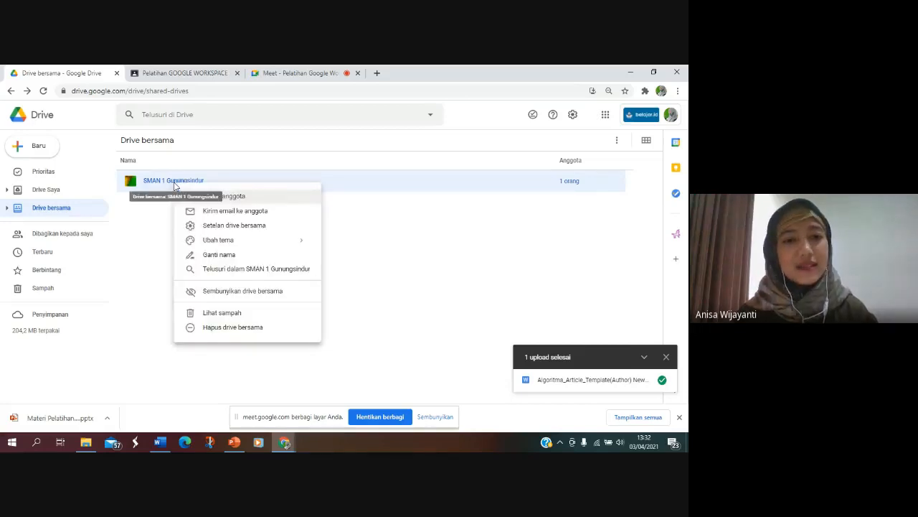
pyautogui.click(216, 197)
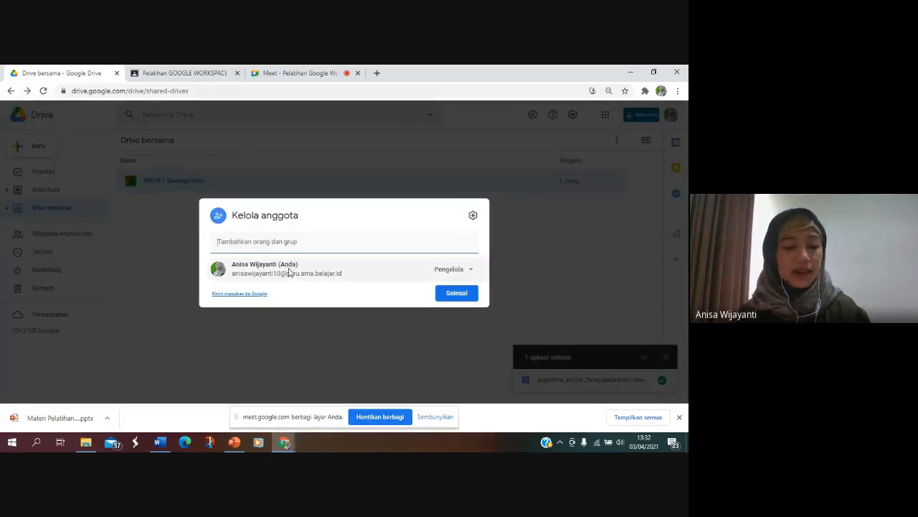
pyautogui.moveTo(289, 272)
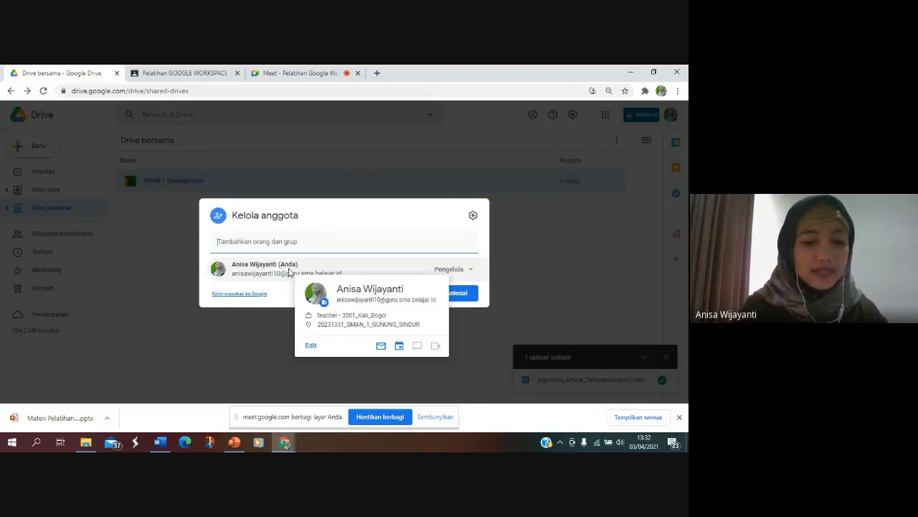
pyautogui.write('roslita Roslita')
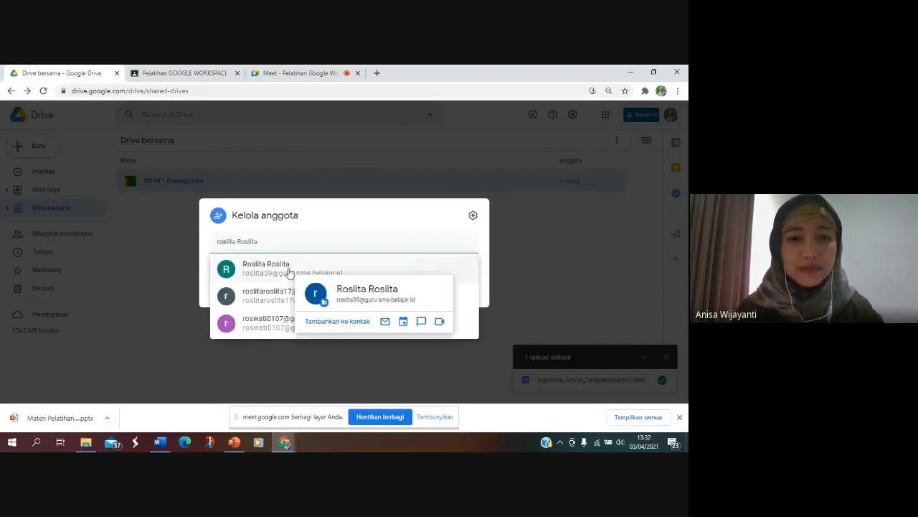
pyautogui.click(280, 276)
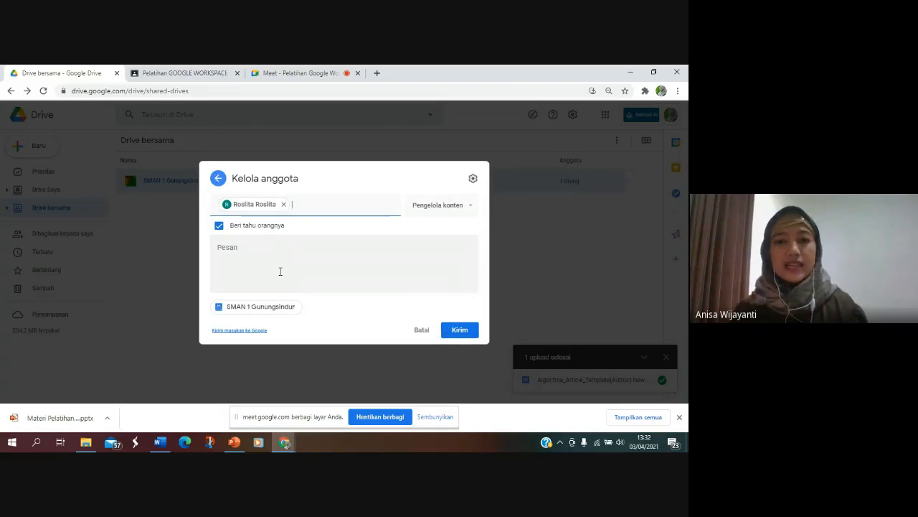
# Step: Try the Kontributor and Pemberi komentar roles for the new member and discard the invitation without sending it
pyautogui.click(440, 206)
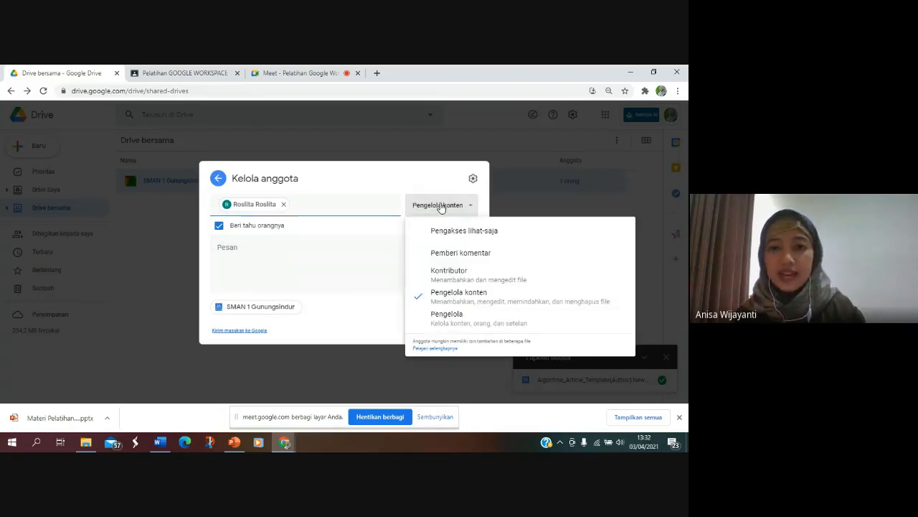
pyautogui.click(457, 275)
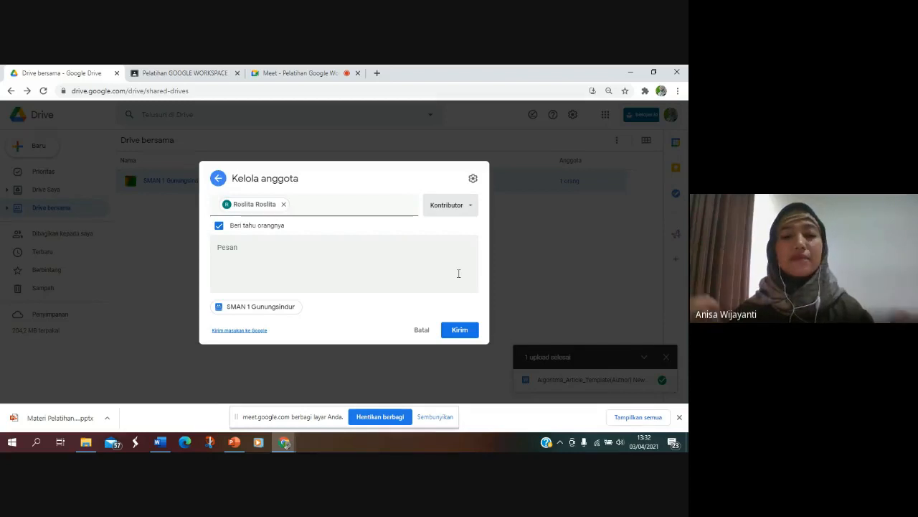
pyautogui.click(457, 211)
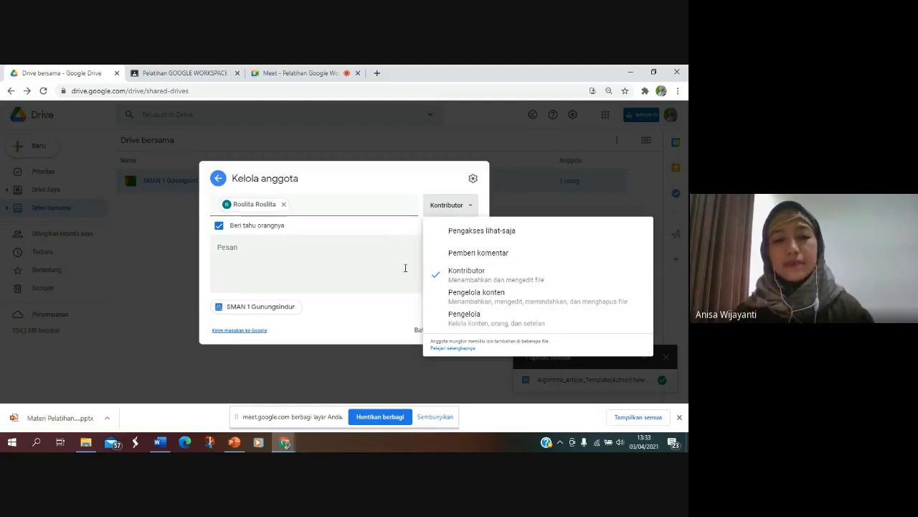
pyautogui.click(348, 250)
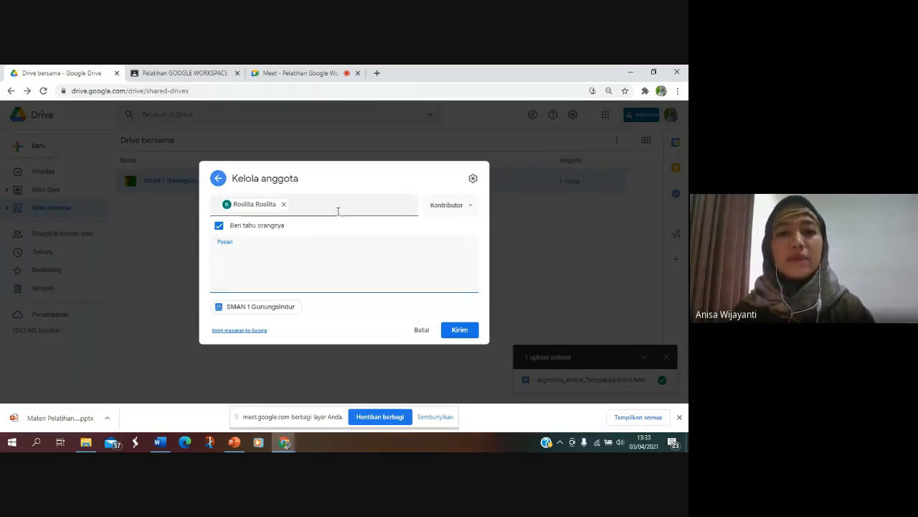
pyautogui.click(469, 208)
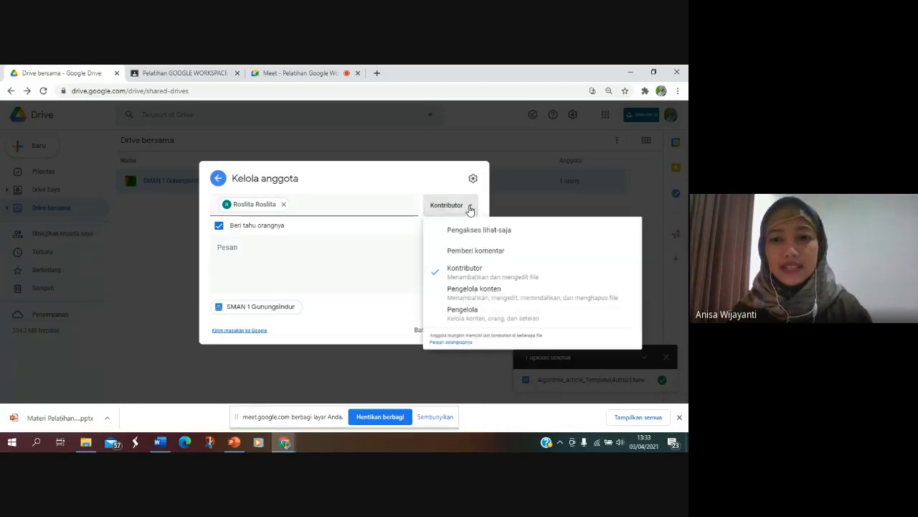
pyautogui.click(475, 255)
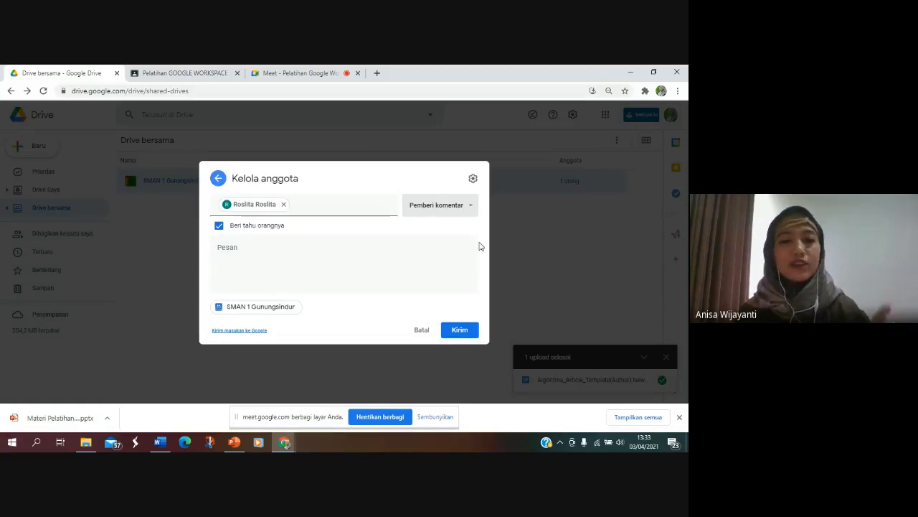
pyautogui.click(422, 333)
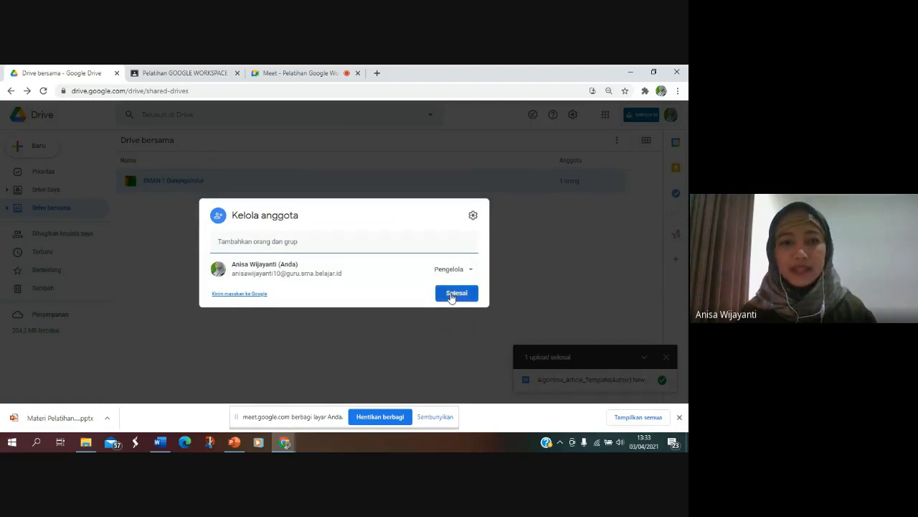
pyautogui.click(451, 294)
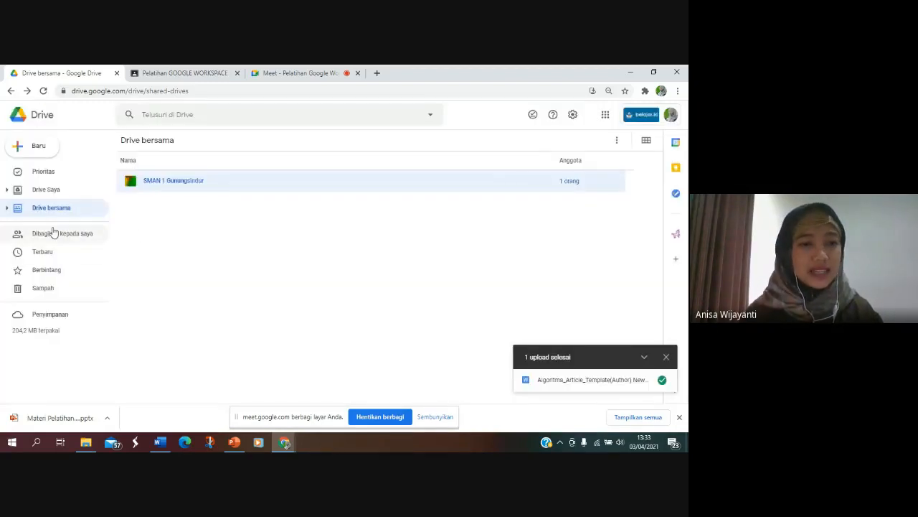
# Step: View the items shared with the account and look over the options available for the SMAN 1 Gunungsindur shared drive
pyautogui.click(68, 236)
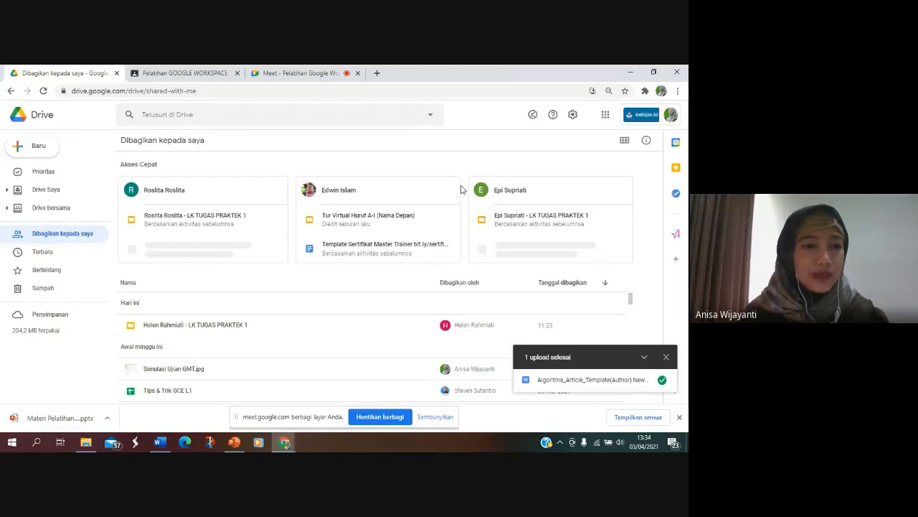
pyautogui.click(68, 208)
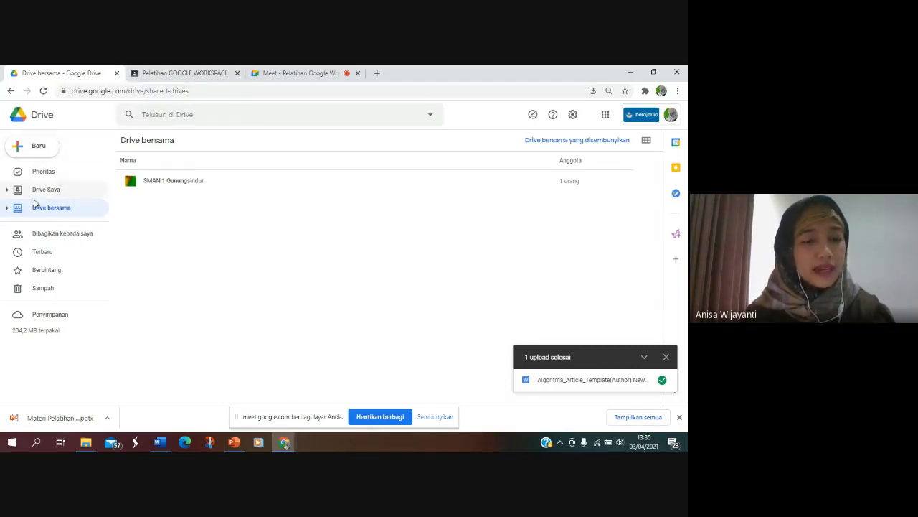
pyautogui.click(178, 181)
pyautogui.rightClick(178, 181)
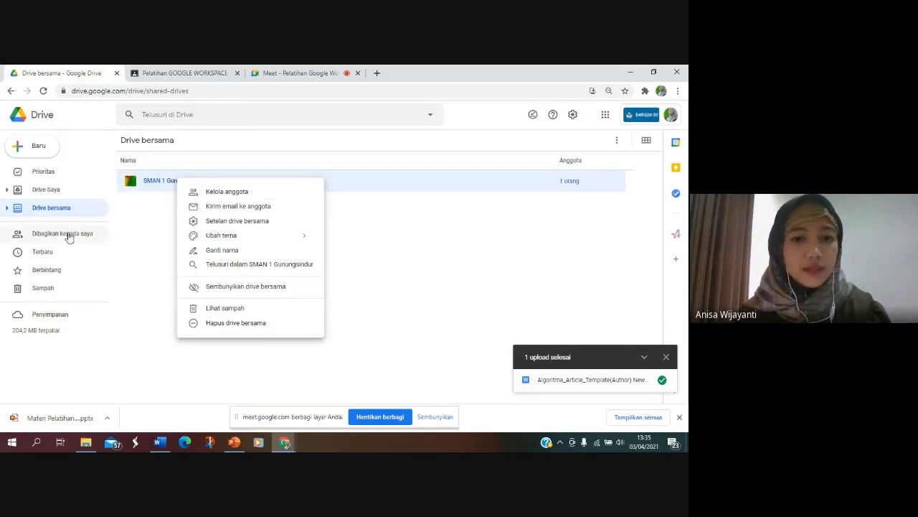
# Step: Share the Classroom folder in Drive Saya by link with Kementerian Pendidikan dan Kebudayaan (SMA) as Pengakses lihat-saja
pyautogui.click(45, 190)
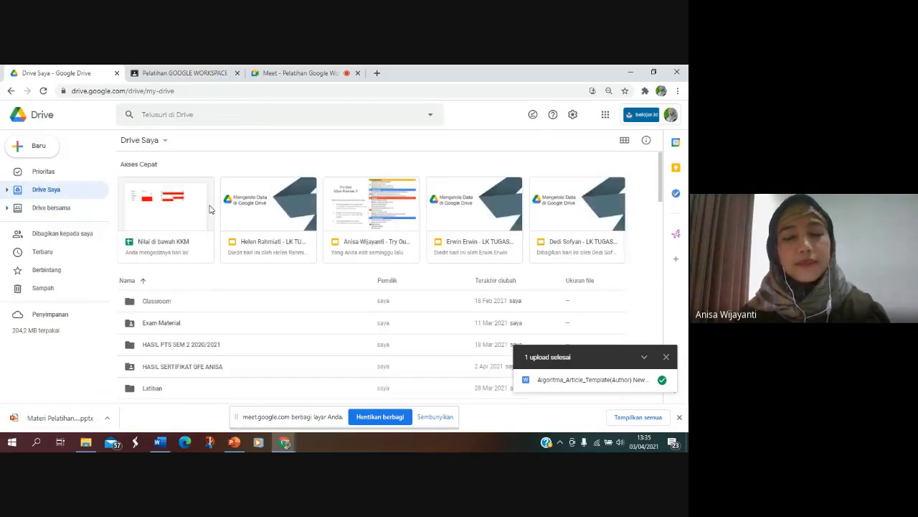
pyautogui.click(177, 303)
pyautogui.rightClick(176, 304)
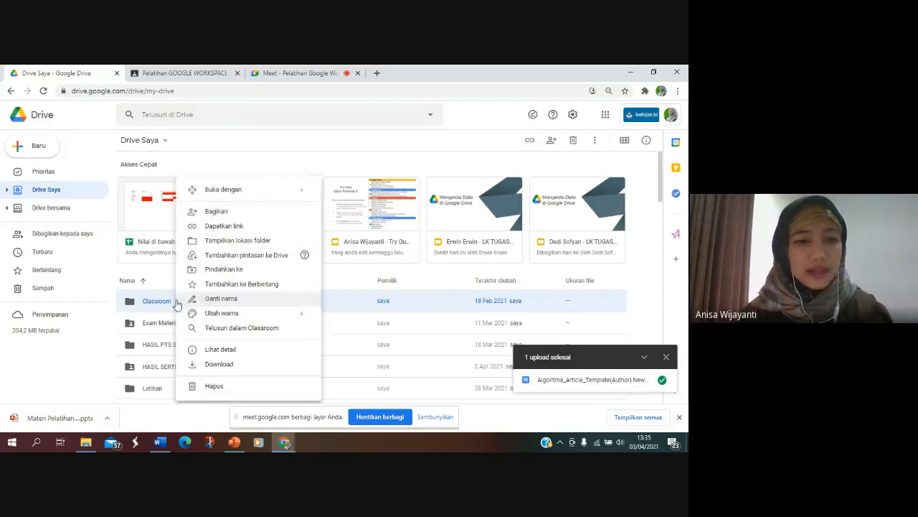
pyautogui.click(217, 211)
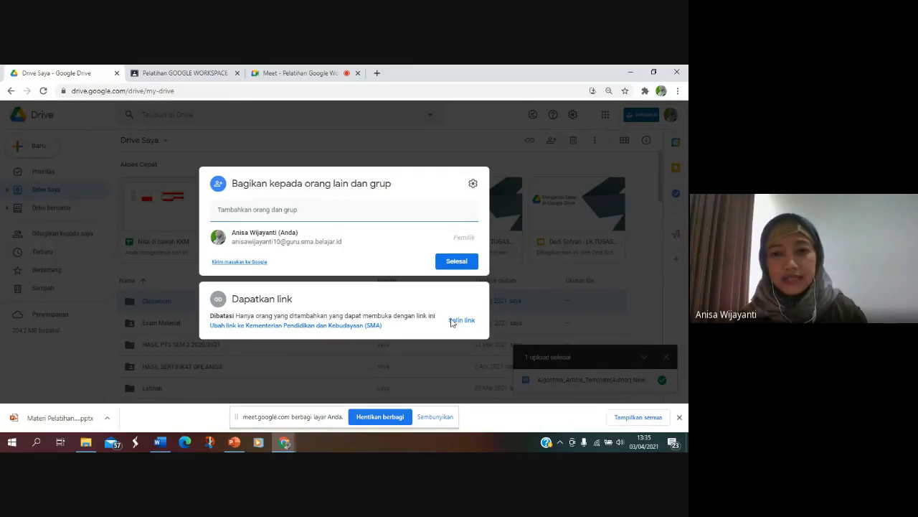
pyautogui.click(378, 327)
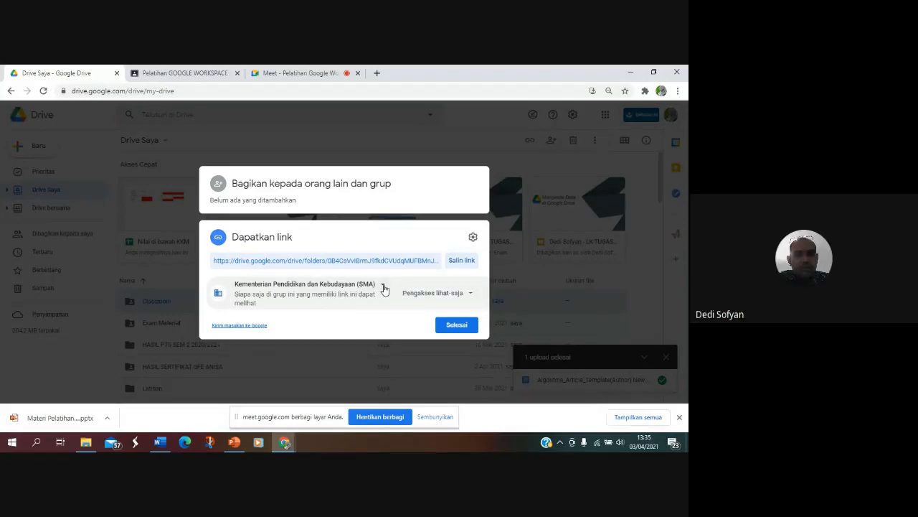
pyautogui.click(382, 286)
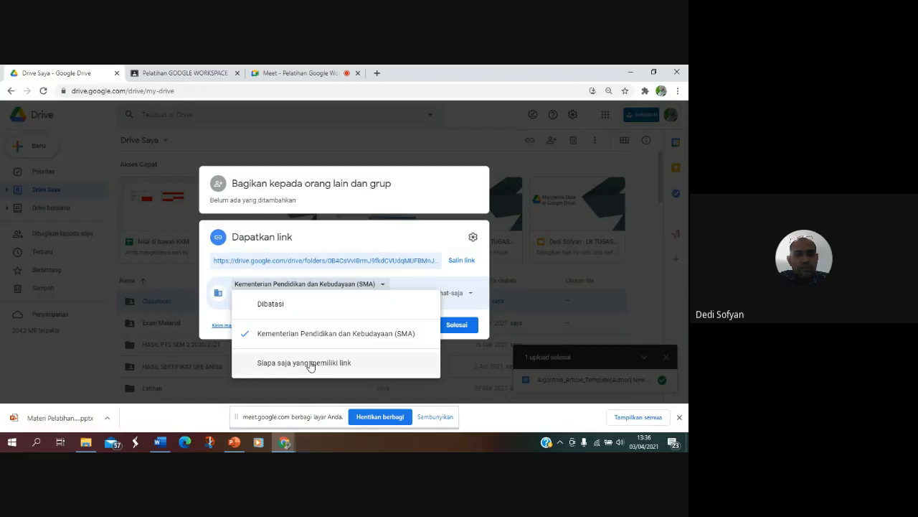
pyautogui.click(470, 326)
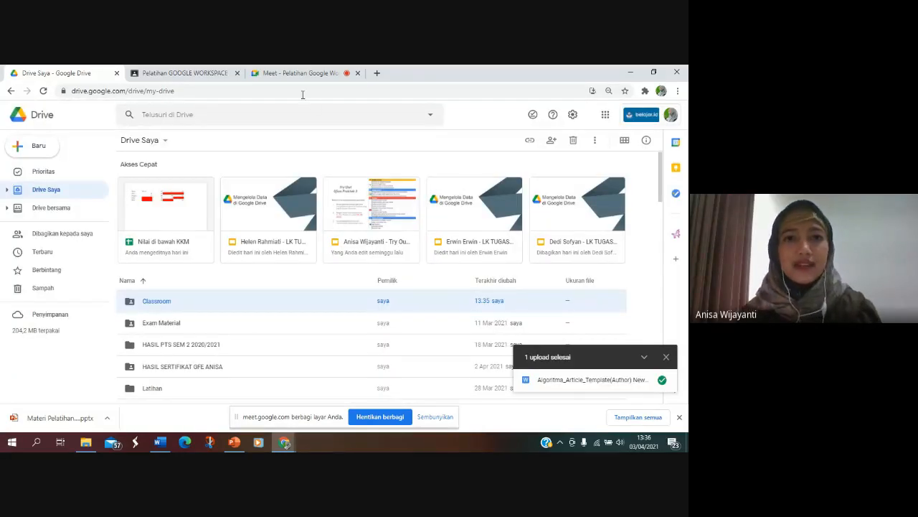
# Step: Switch to Google Meet to check the training meeting's chat messages and return to Google Drive
pyautogui.click(280, 79)
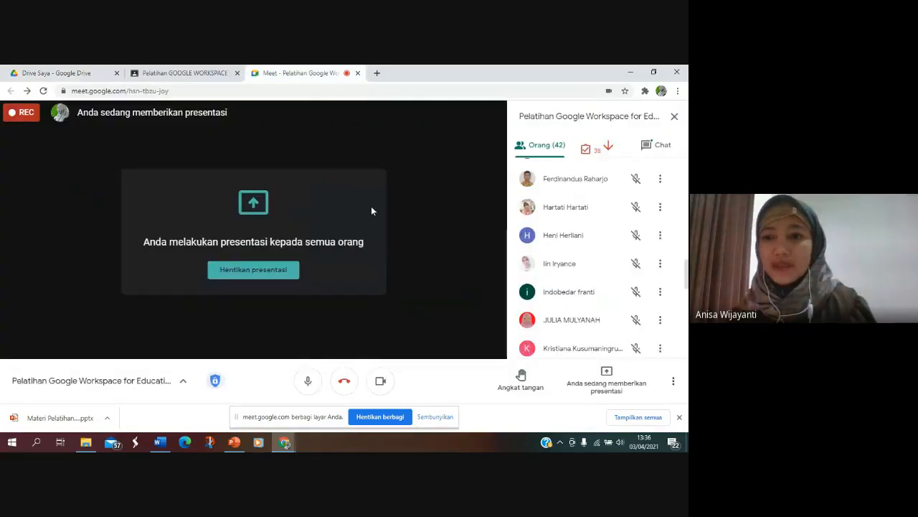
pyautogui.click(664, 148)
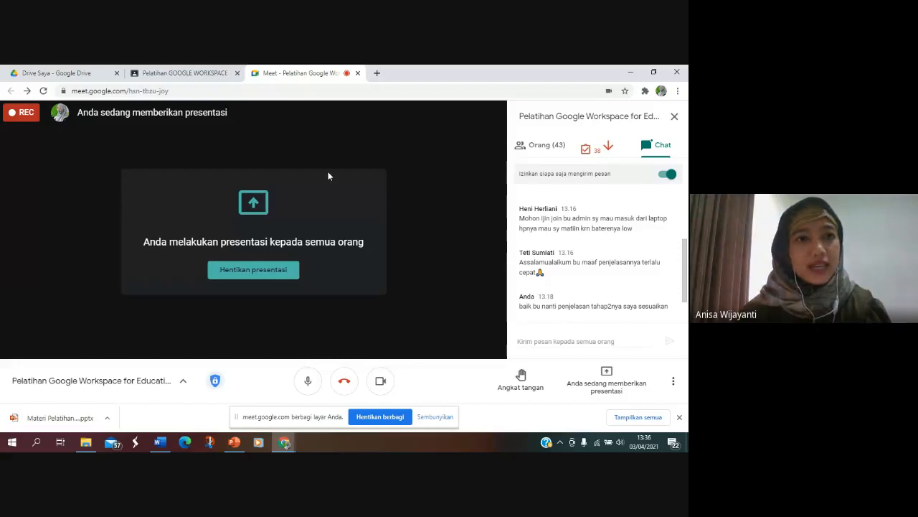
pyautogui.click(66, 73)
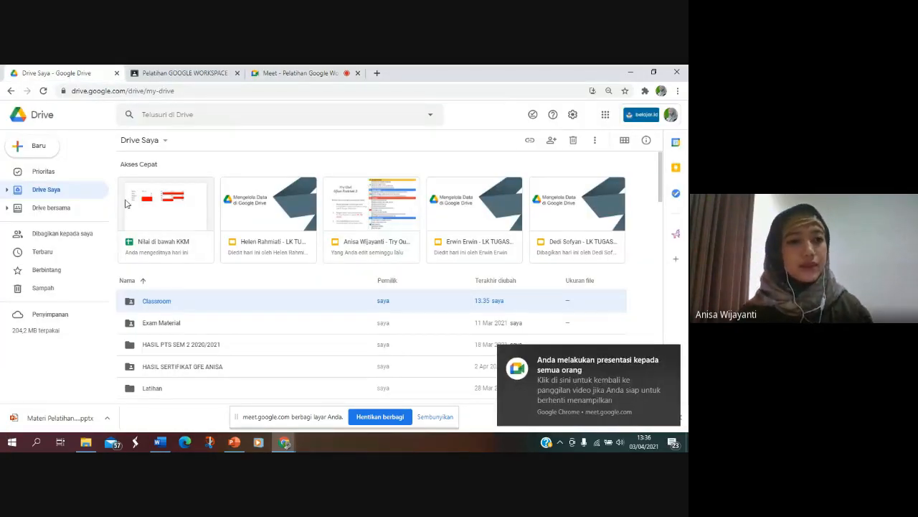
# Step: Create a blank Google Dokumen file in Drive Saya, reviewing Drive's options for new items before returning to the document
pyautogui.click(33, 151)
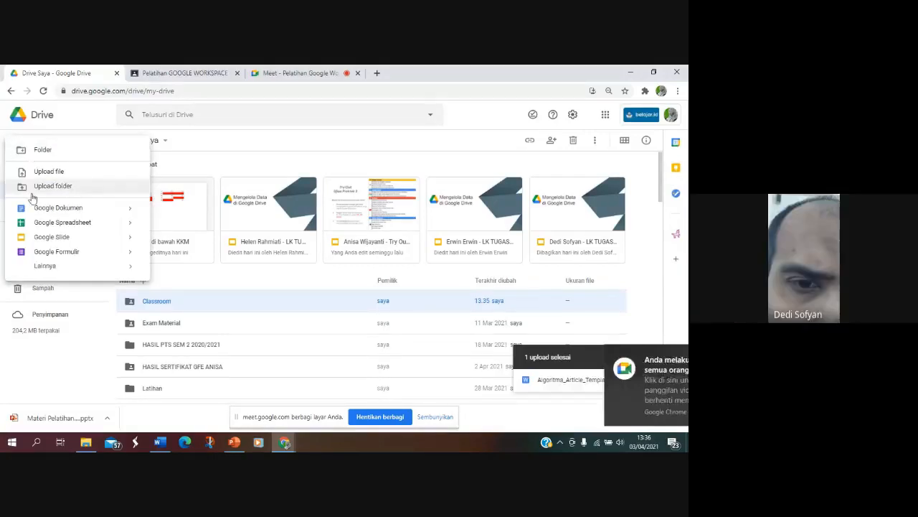
pyautogui.click(36, 213)
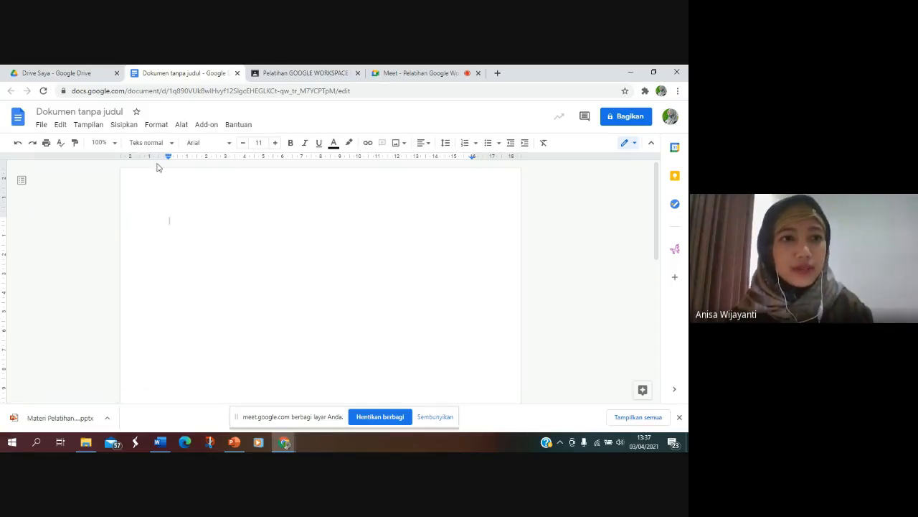
pyautogui.click(89, 74)
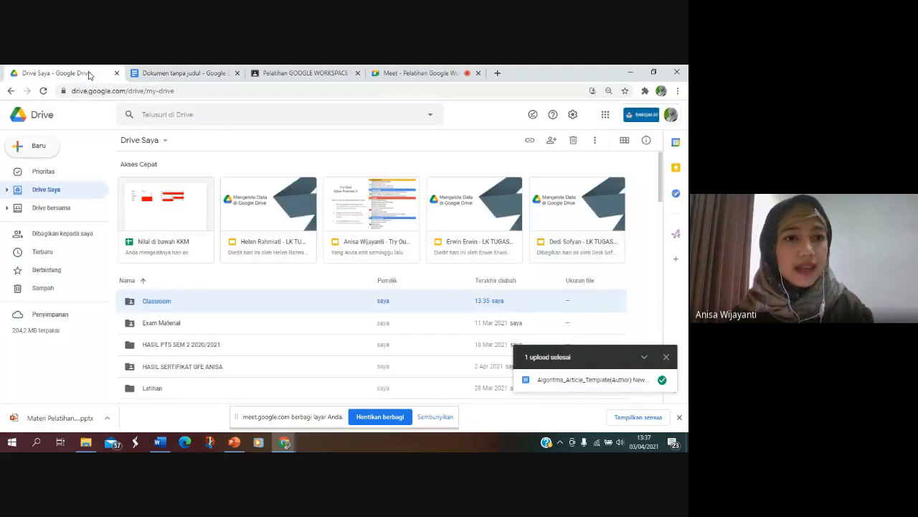
pyautogui.click(37, 144)
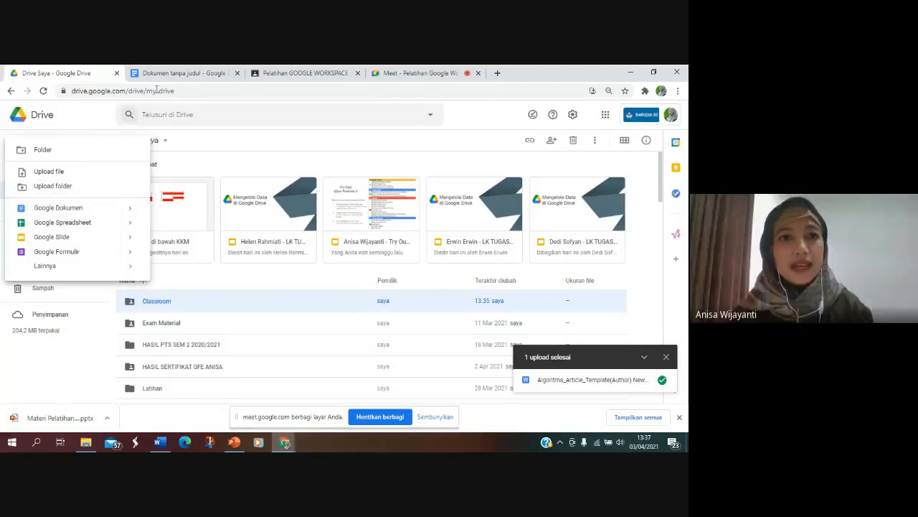
pyautogui.click(174, 74)
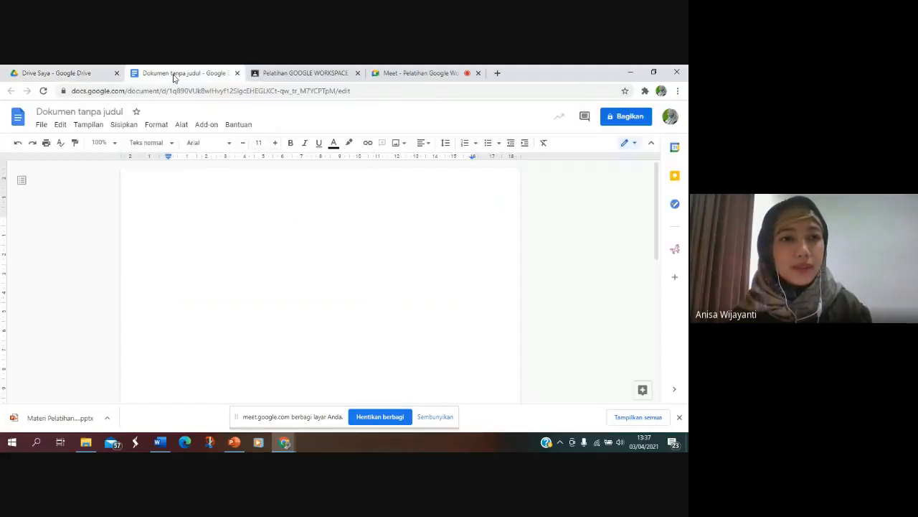
# Step: Rename the untitled document as "Google Foo & You"
pyautogui.click(67, 112)
pyautogui.press('BackSpace')
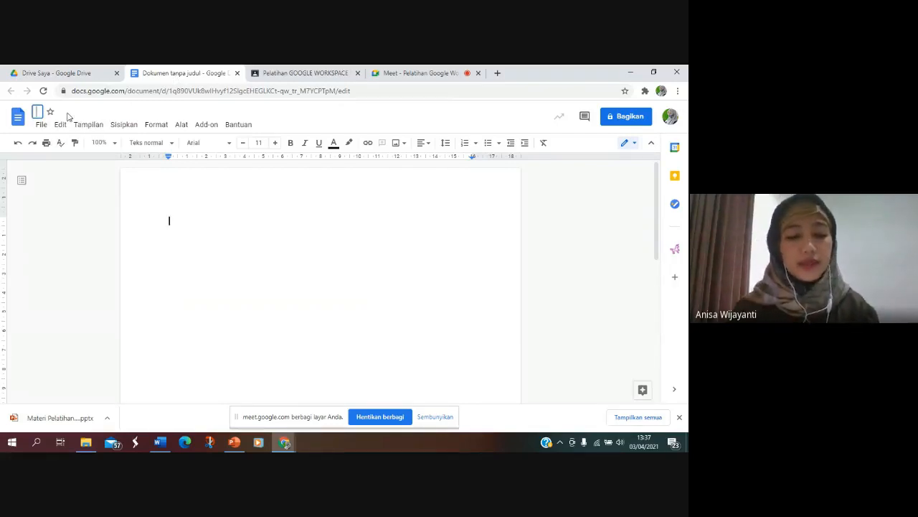
pyautogui.write('Google')
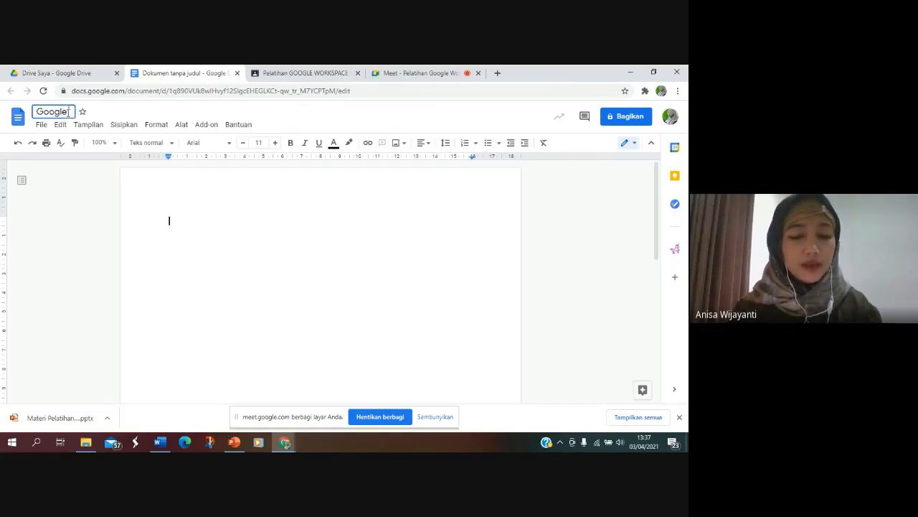
pyautogui.write(' Foo')
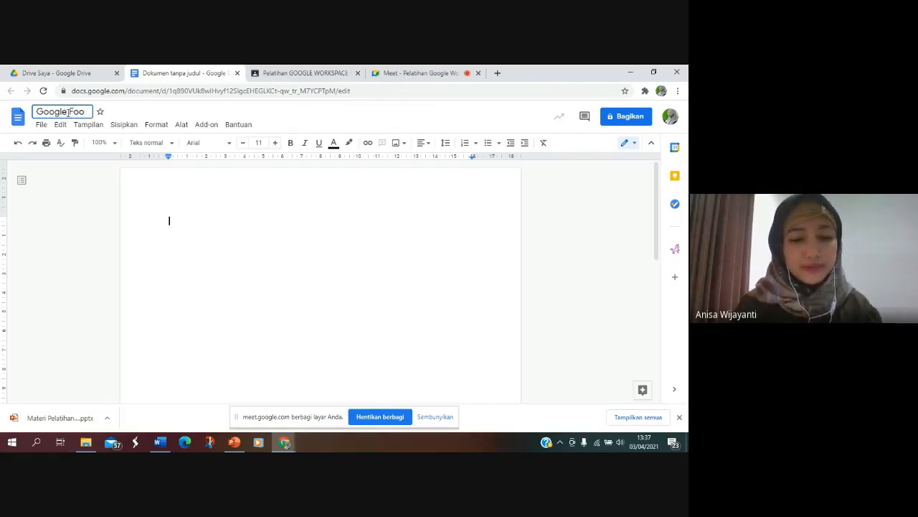
pyautogui.write(' & Y')
pyautogui.write('ou')
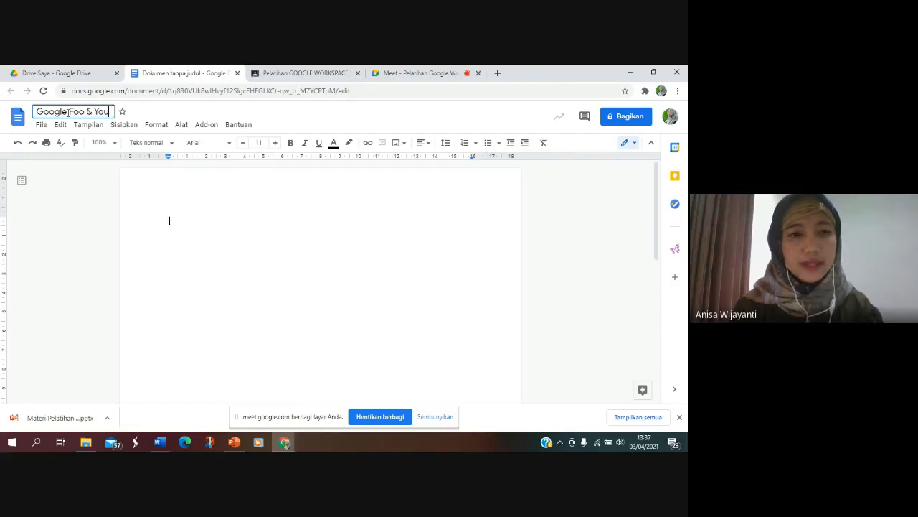
pyautogui.click(214, 205)
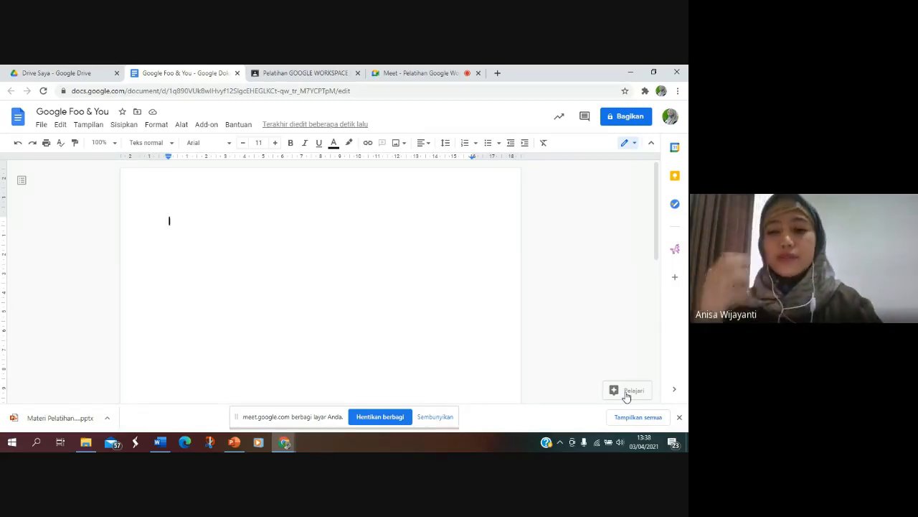
# Step: Search the web for "jawa barat" with the document's Pelajari tool
pyautogui.click(626, 394)
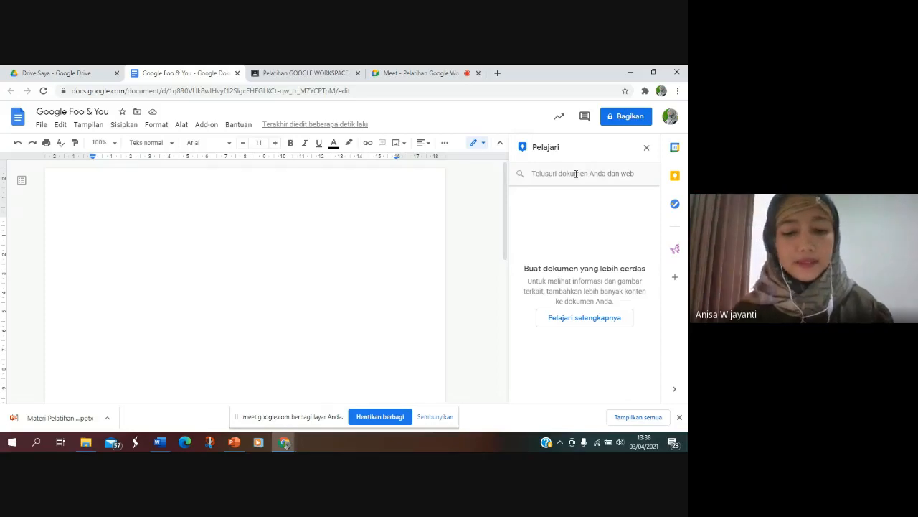
pyautogui.click(576, 174)
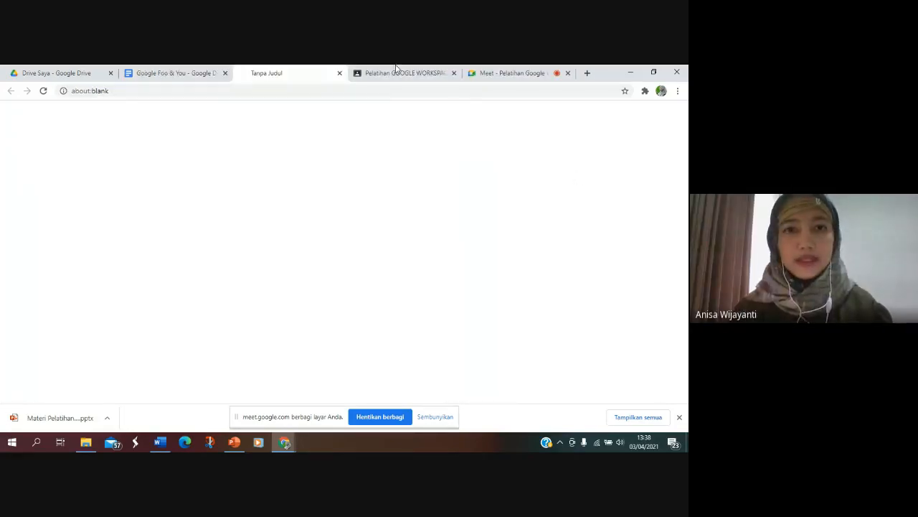
pyautogui.click(340, 73)
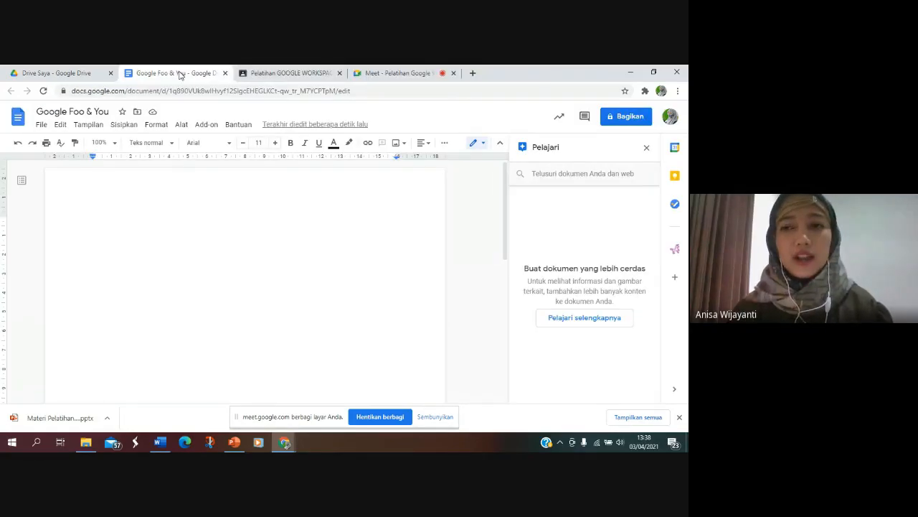
pyautogui.write('jawa')
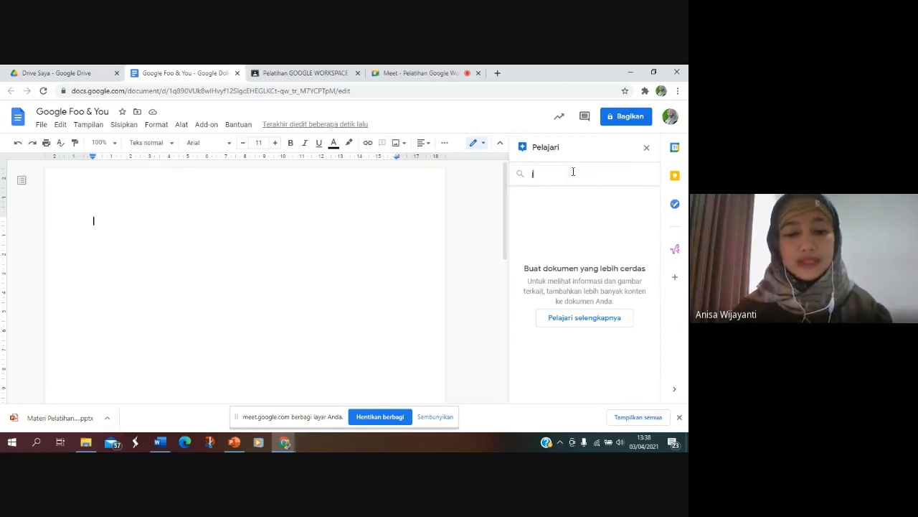
pyautogui.write(' barat')
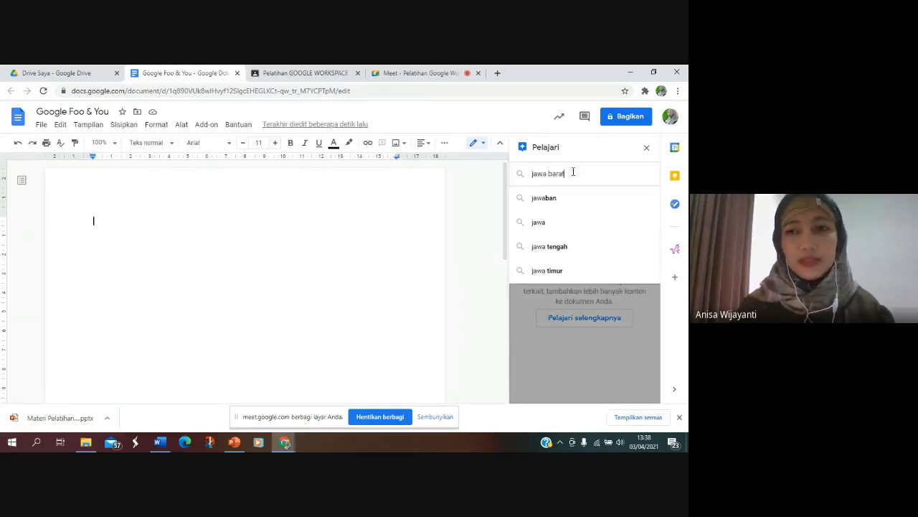
pyautogui.press('Return')
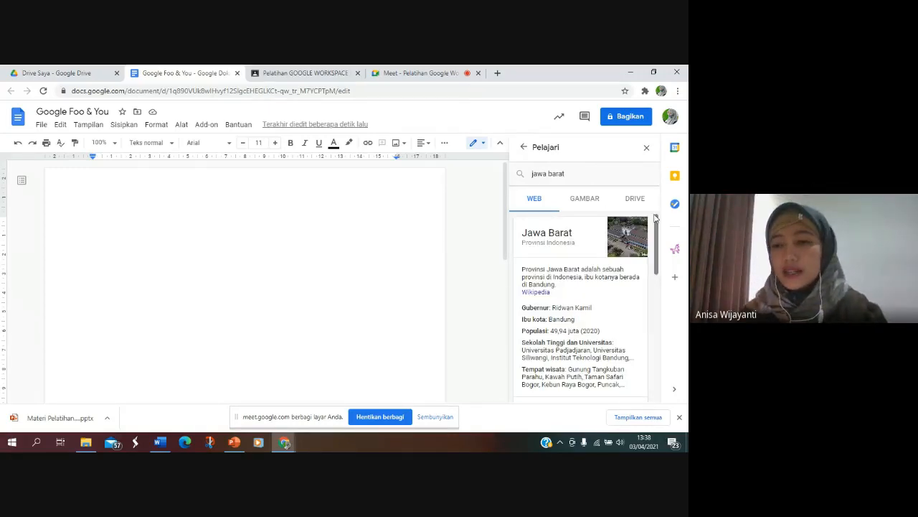
# Step: Open the "Jawa Barat - Wikipedia bahasa Indonesia" article from the web results for jawa barat
pyautogui.moveTo(658, 226); pyautogui.dragTo(658, 215)
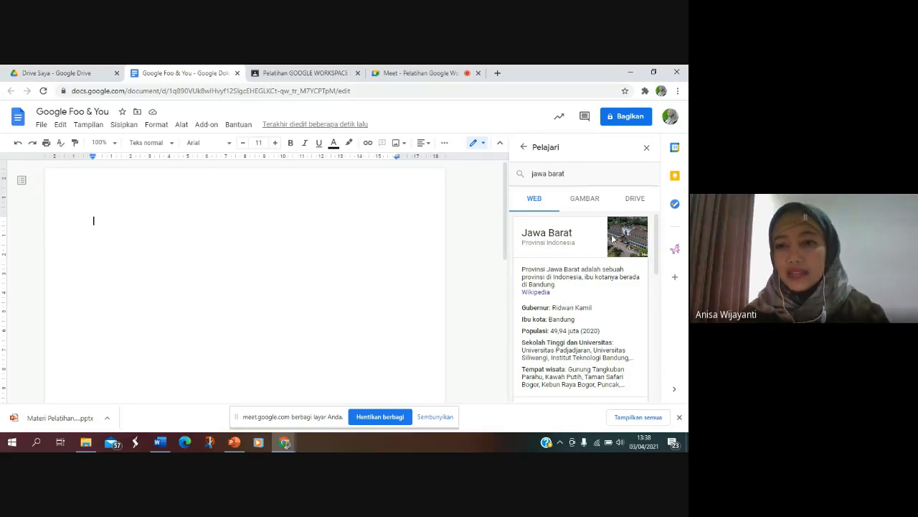
pyautogui.moveTo(657, 244)
pyautogui.mouseDown()
pyautogui.moveTo(657, 279)
pyautogui.moveTo(657, 244)
pyautogui.mouseUp()
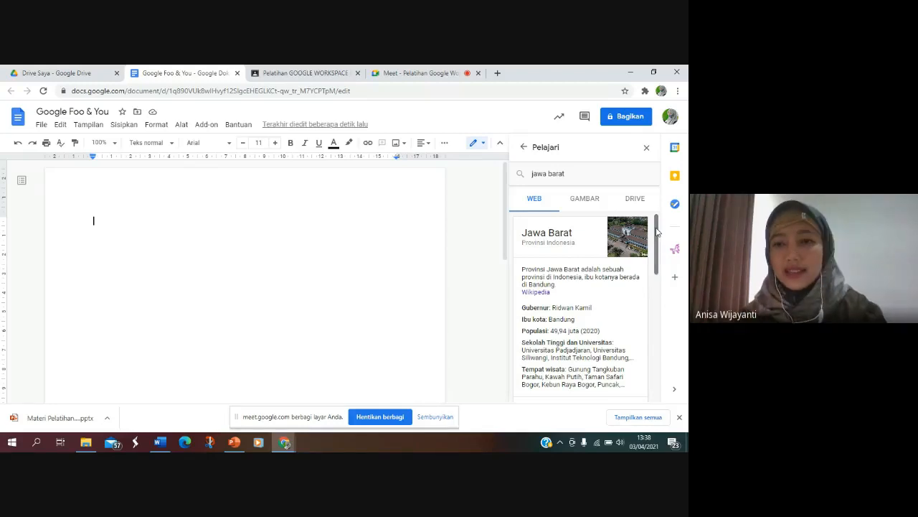
pyautogui.moveTo(656, 231); pyautogui.dragTo(669, 298)
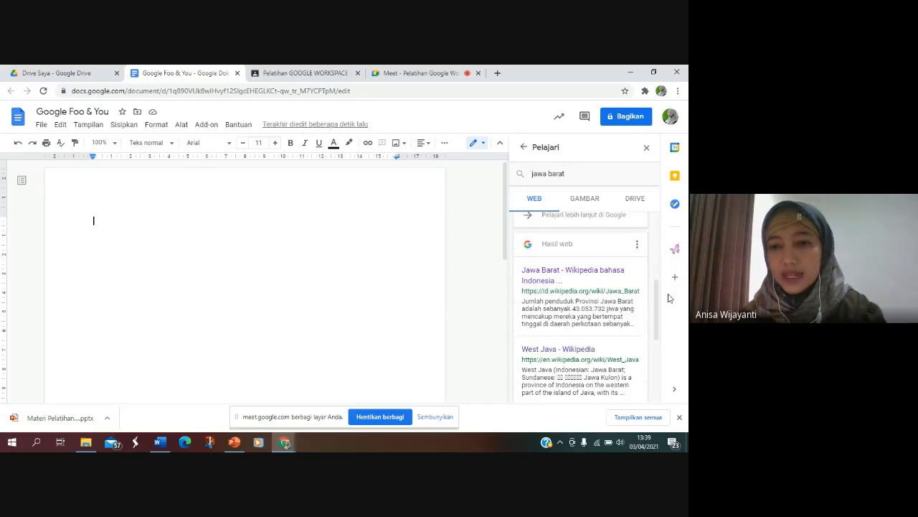
pyautogui.click(547, 271)
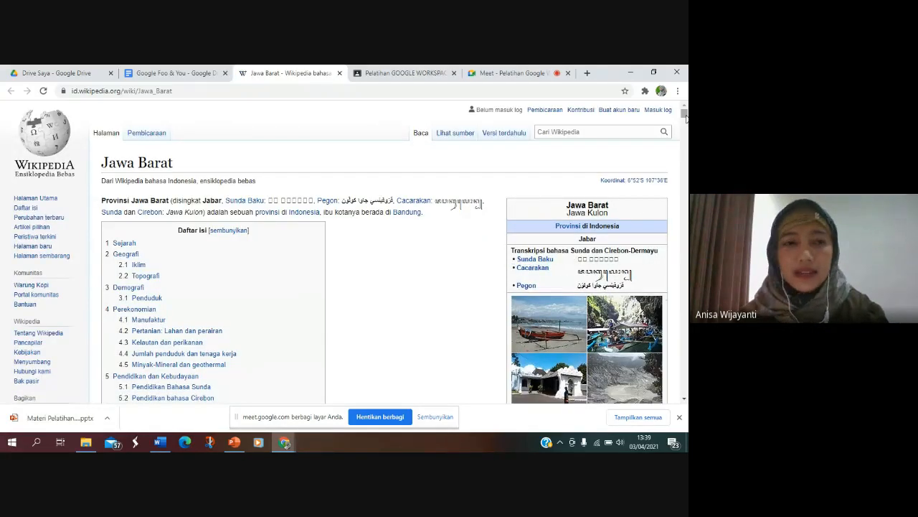
# Step: Copy the first four paragraphs of the Wikipedia article's Sejarah section into the Google Foo & You document
pyautogui.scroll(-6, 685, 116)
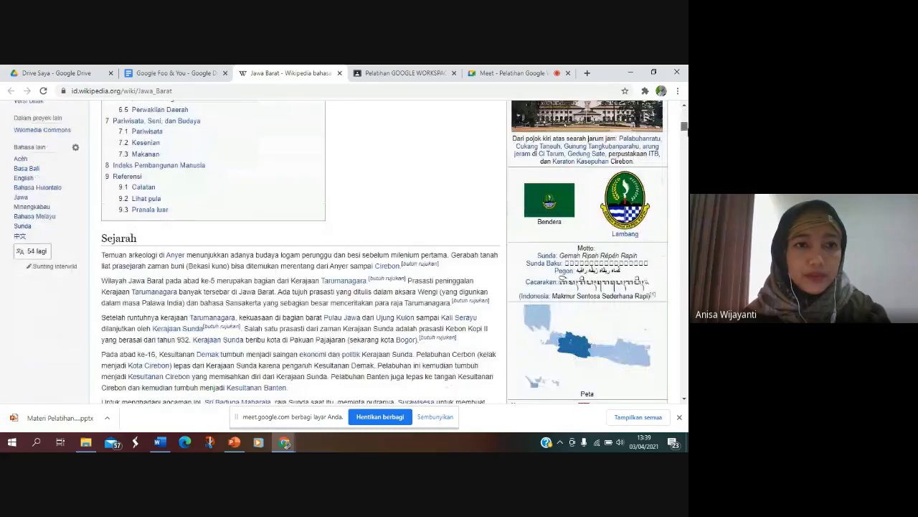
pyautogui.scroll(-1, 685, 122)
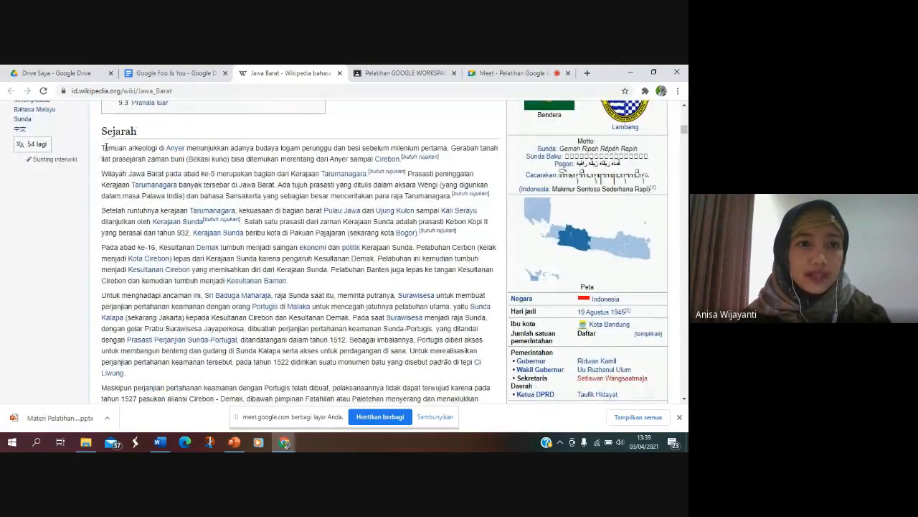
pyautogui.moveTo(102, 150); pyautogui.dragTo(292, 285)
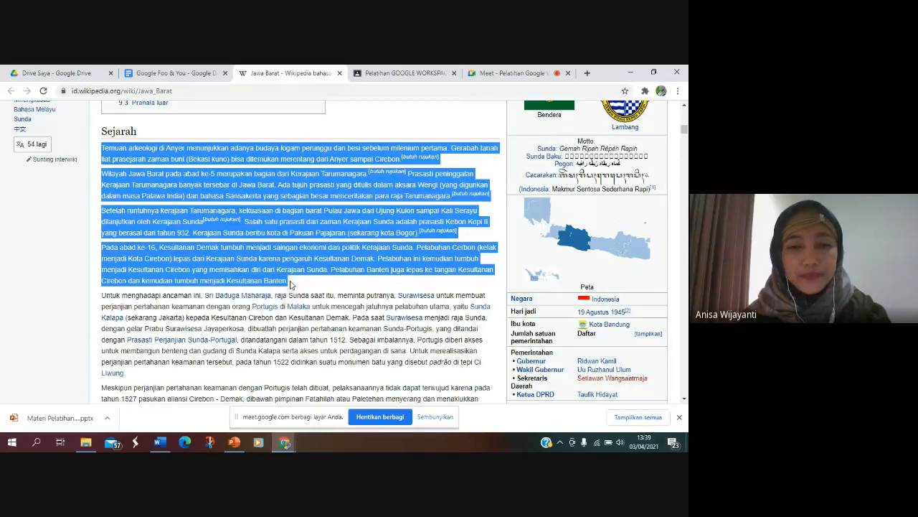
pyautogui.rightClick(281, 262)
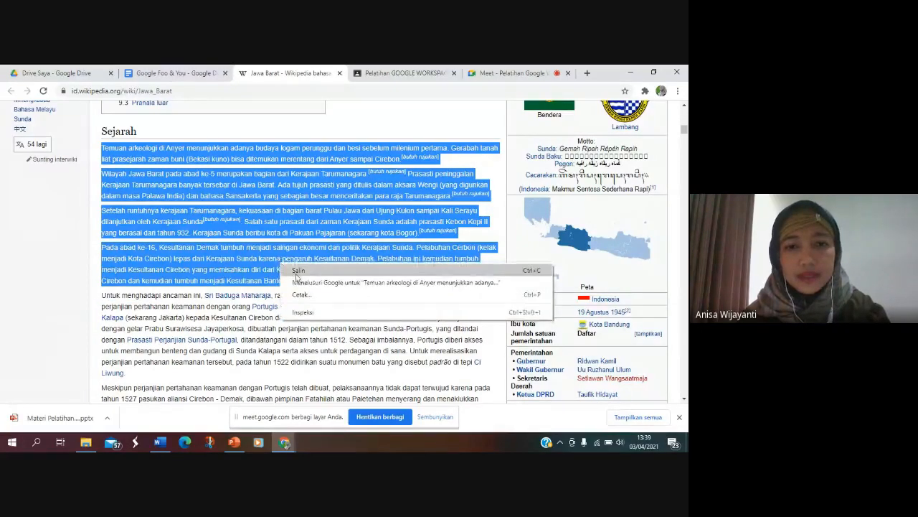
pyautogui.click(300, 269)
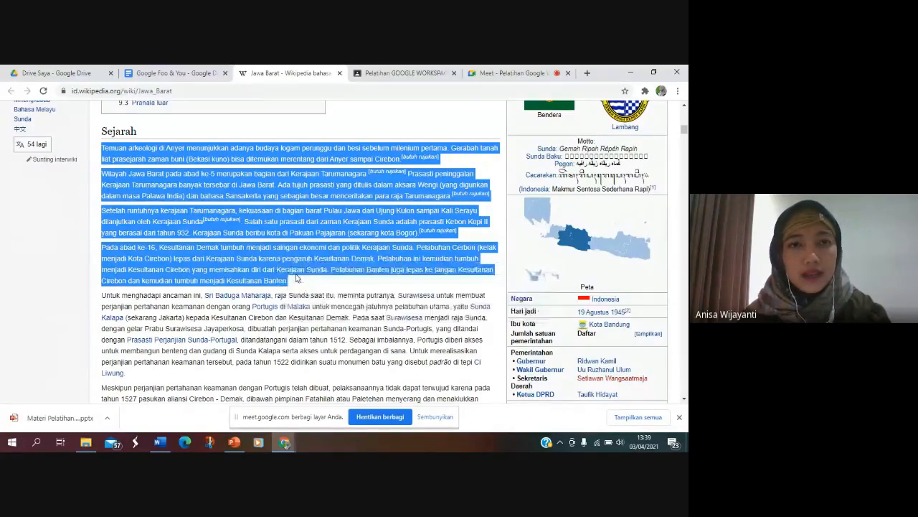
pyautogui.click(189, 74)
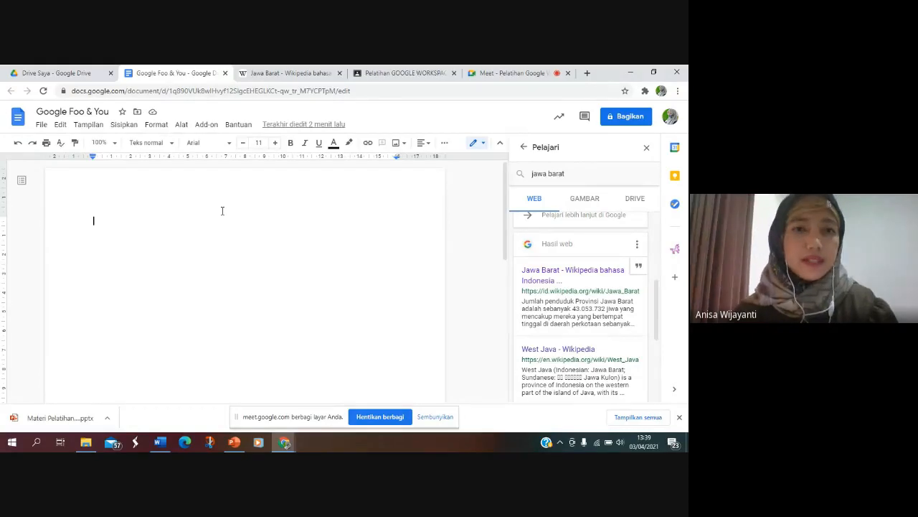
pyautogui.rightClick(138, 221)
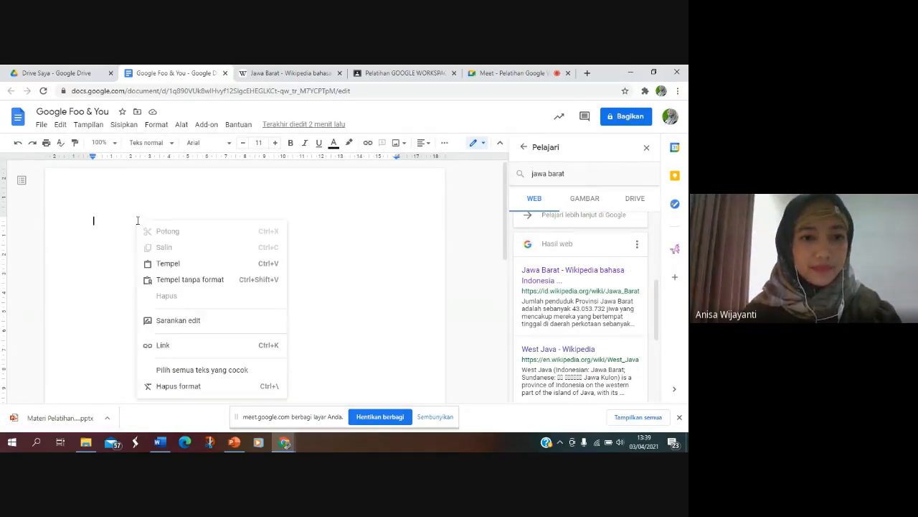
pyautogui.click(168, 261)
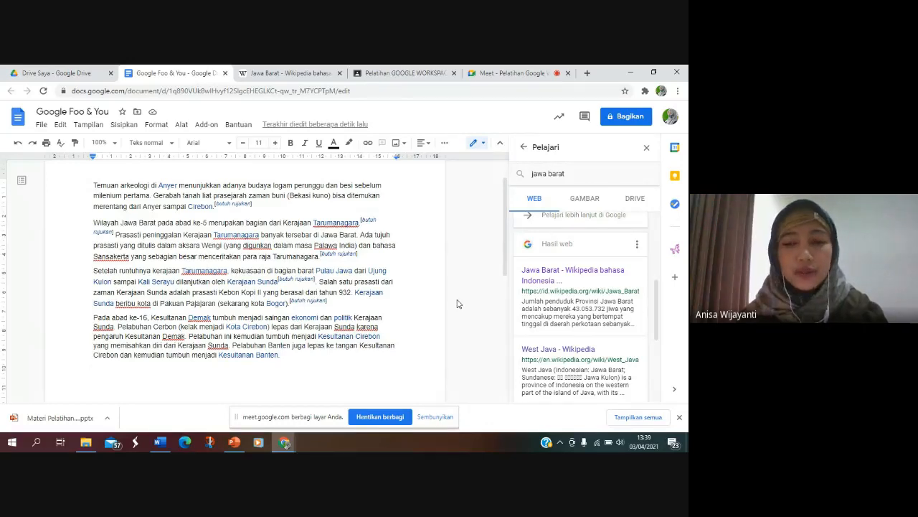
# Step: Check the Wikipedia article's web address in its browser tab and return to the Google Foo & You document
pyautogui.click(283, 70)
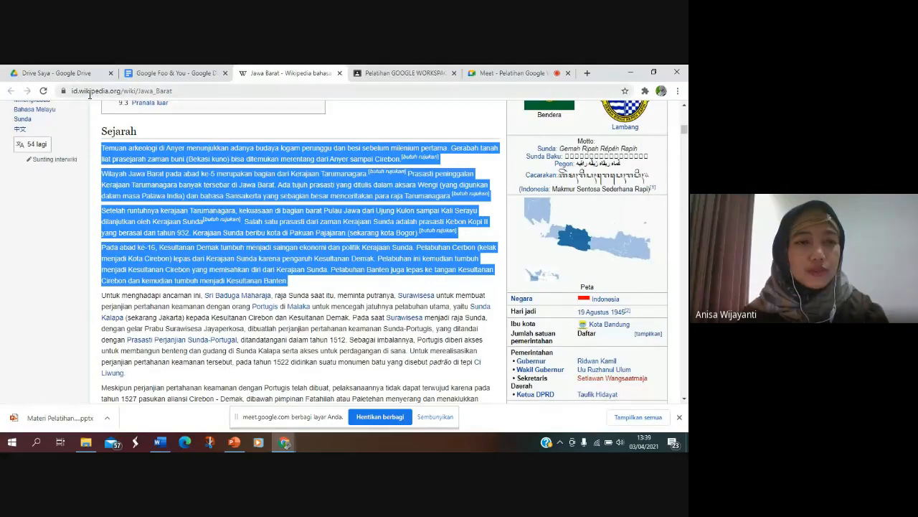
pyautogui.click(180, 92)
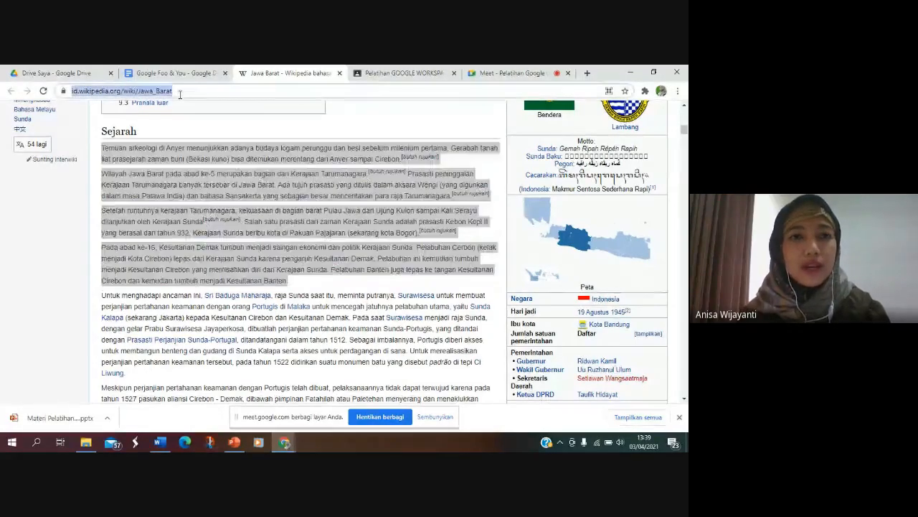
pyautogui.click(171, 73)
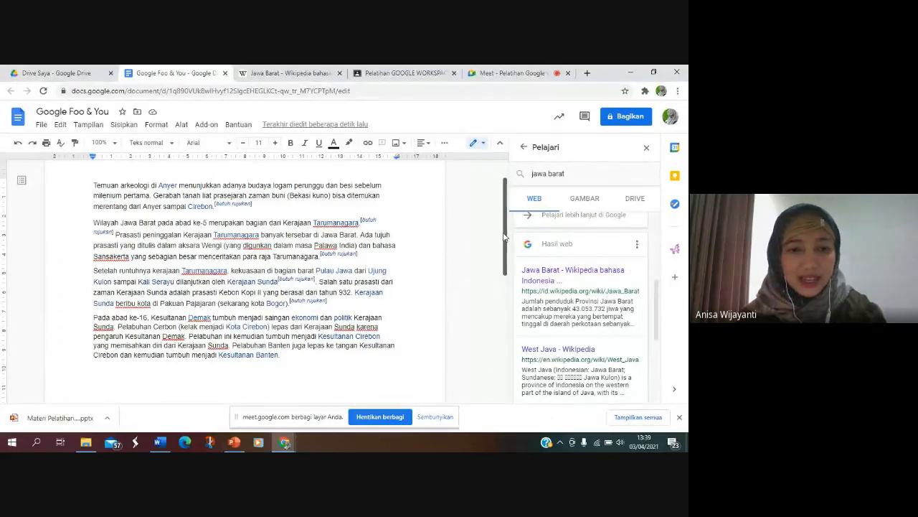
# Step: Insert a footnote below the pasted paragraphs citing the "Jawa Barat - Wikipedia bahasa Indonesia" result, and review it at the page's end
pyautogui.moveTo(504, 237); pyautogui.dragTo(510, 317)
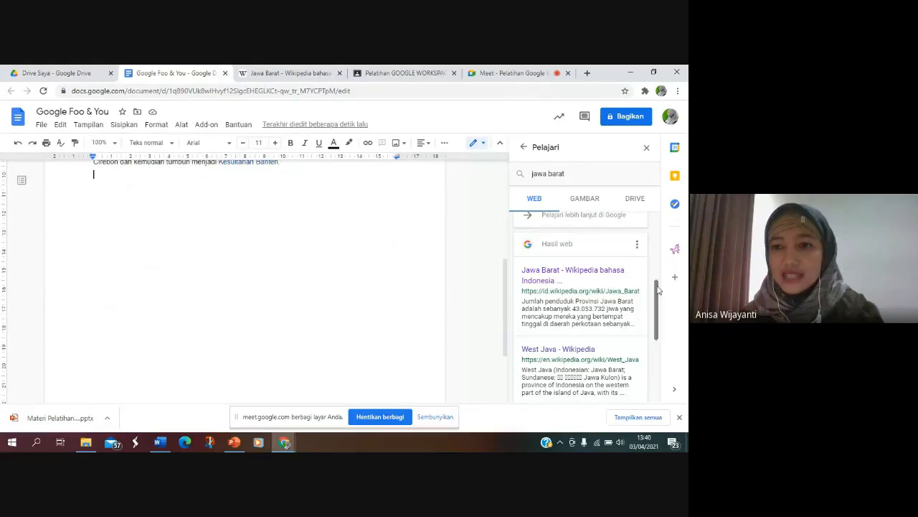
pyautogui.click(638, 269)
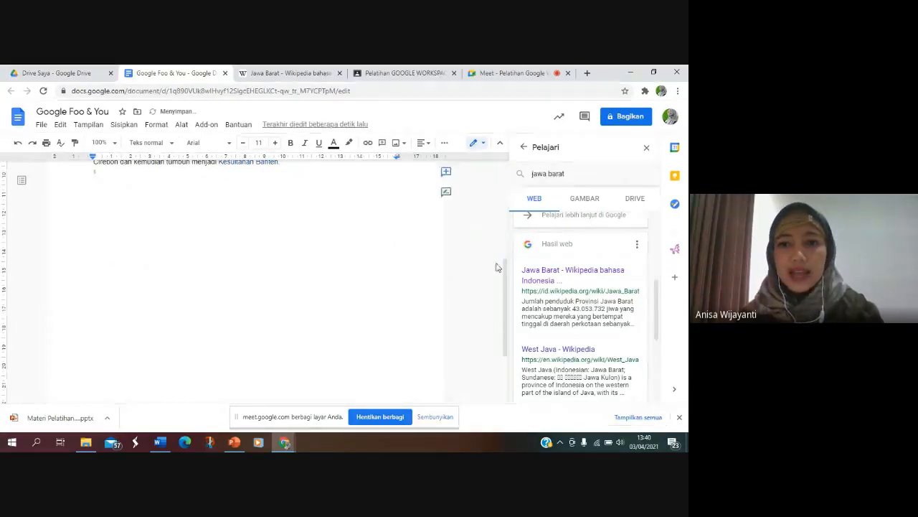
pyautogui.moveTo(506, 276); pyautogui.dragTo(508, 316)
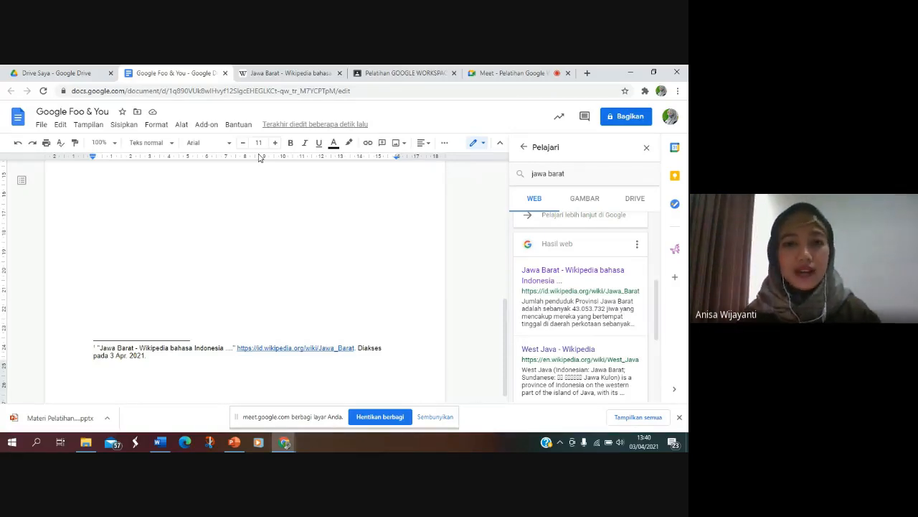
pyautogui.moveTo(645, 293)
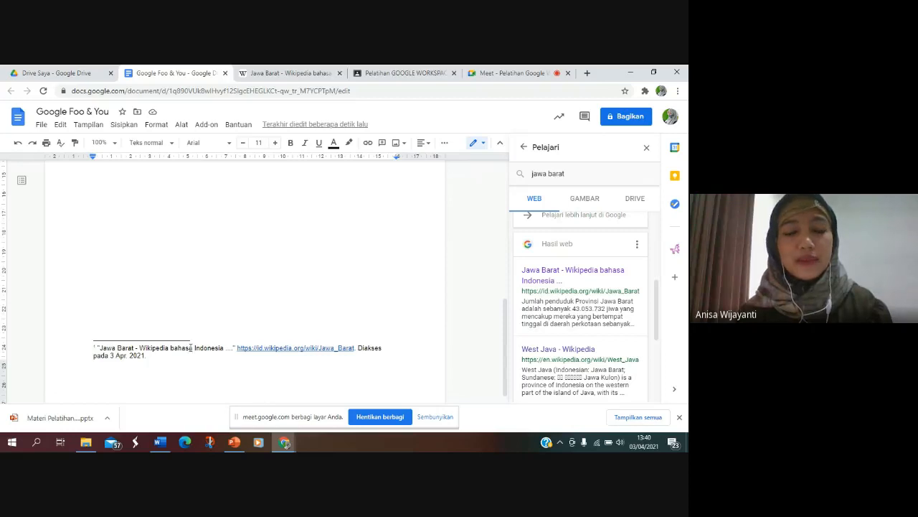
pyautogui.moveTo(516, 359)
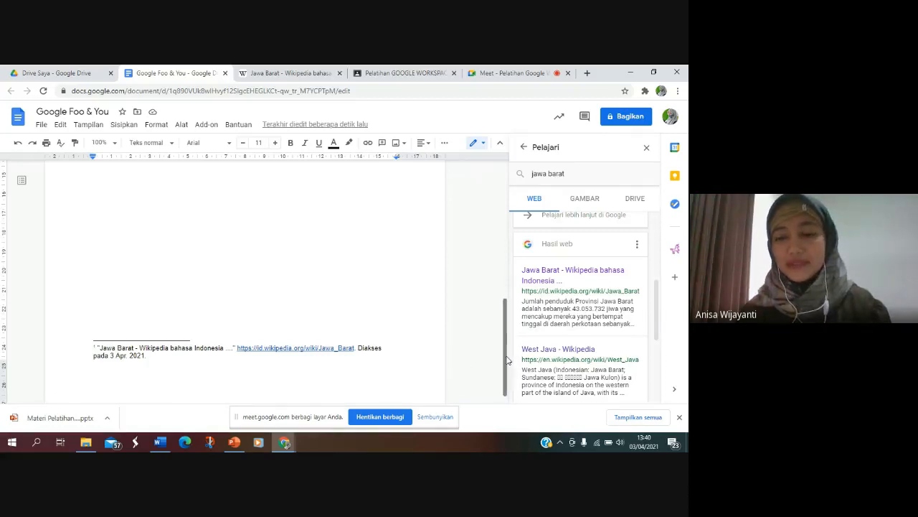
pyautogui.moveTo(506, 361); pyautogui.dragTo(505, 201)
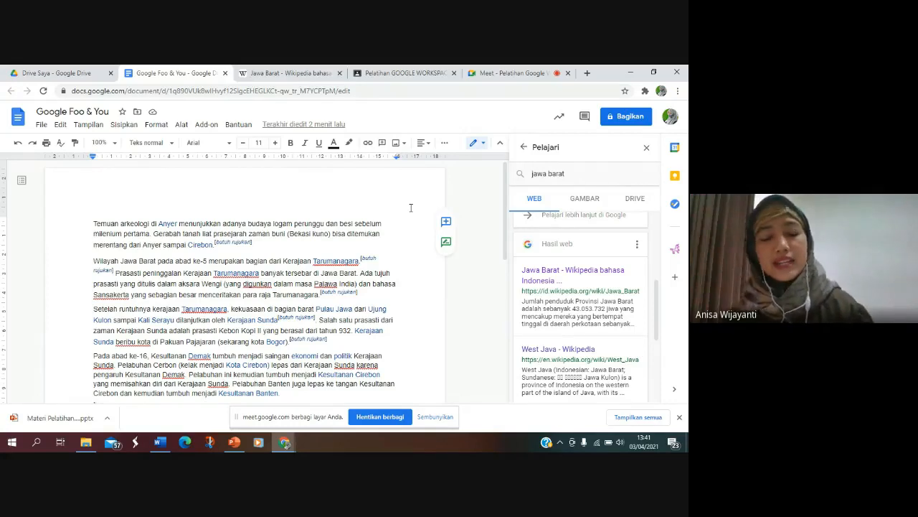
# Step: Examine the document's version history with its dated edits and return to the editable document
pyautogui.click(303, 247)
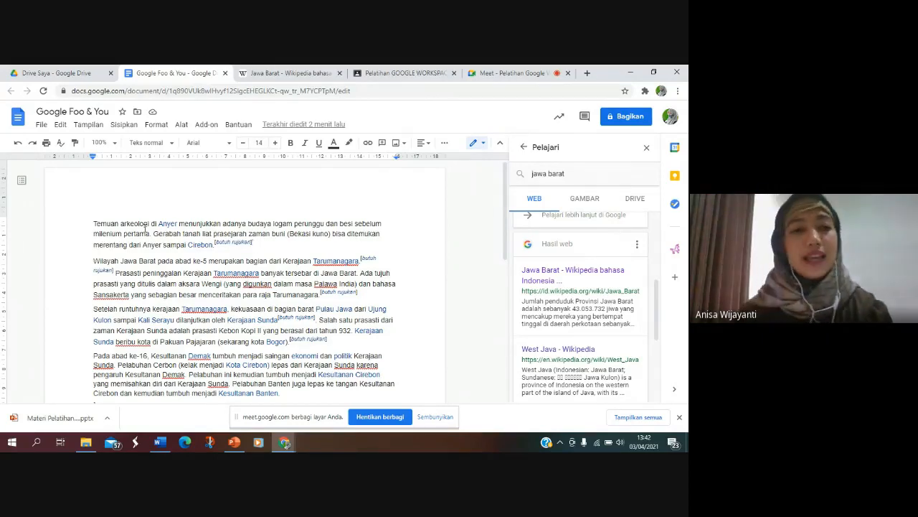
pyautogui.click(41, 126)
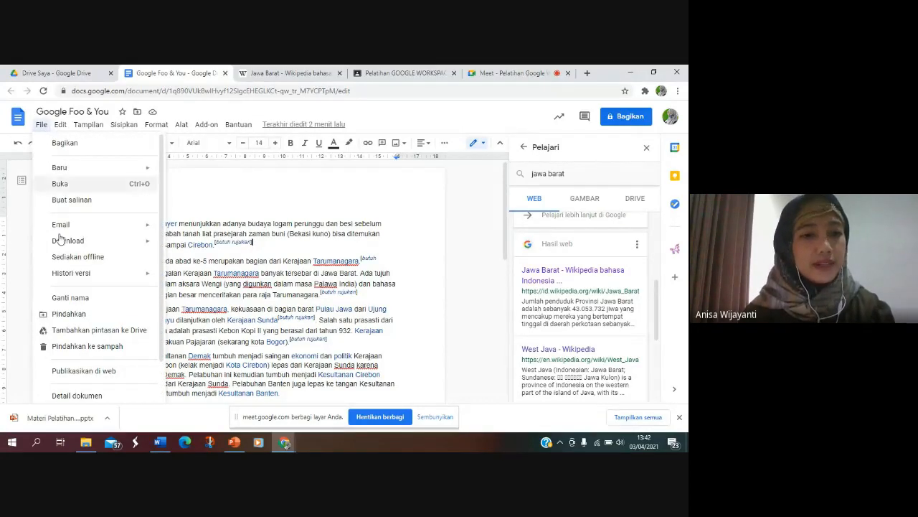
pyautogui.moveTo(61, 245)
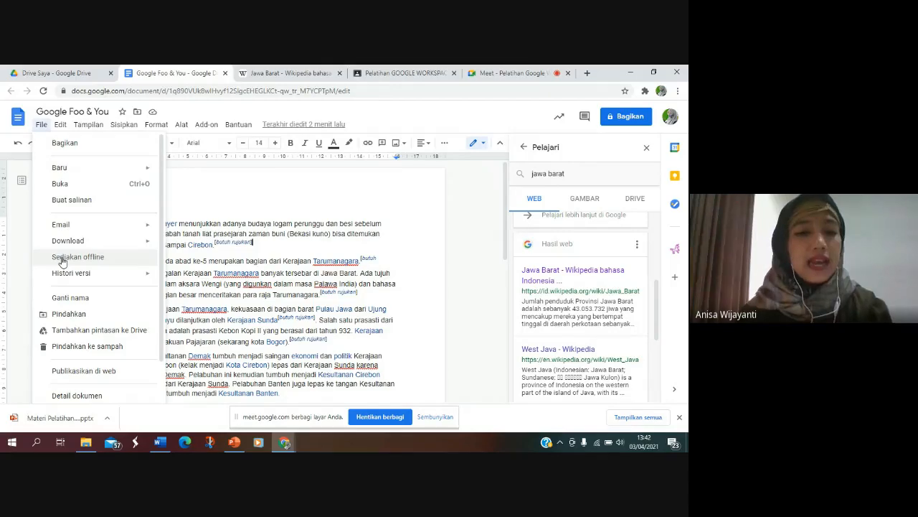
pyautogui.moveTo(70, 276)
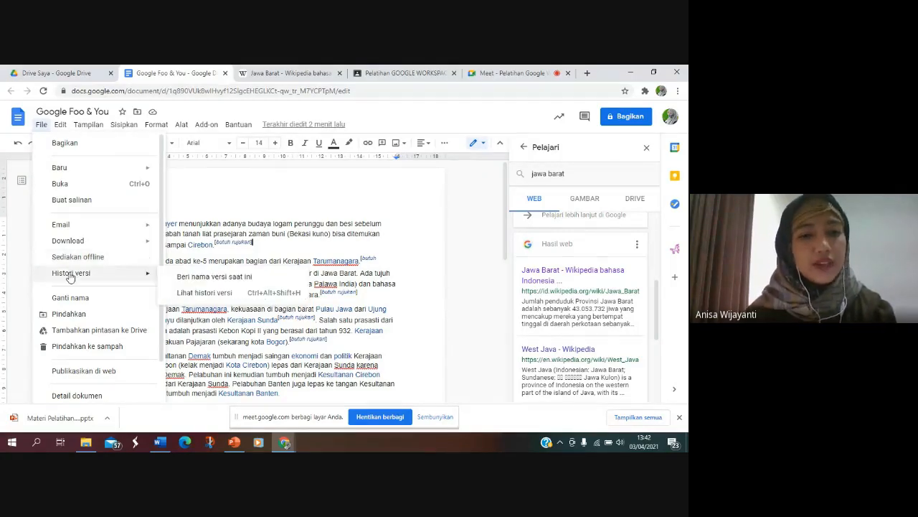
pyautogui.click(214, 294)
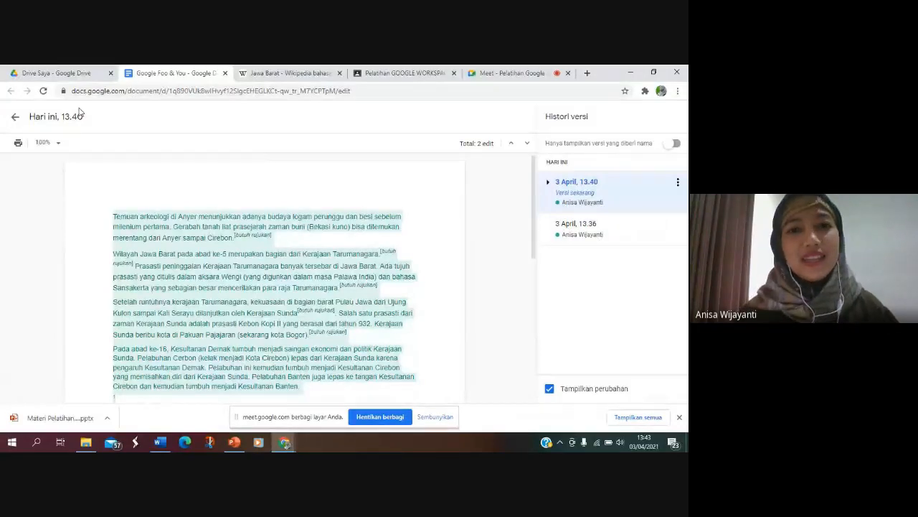
pyautogui.click(17, 120)
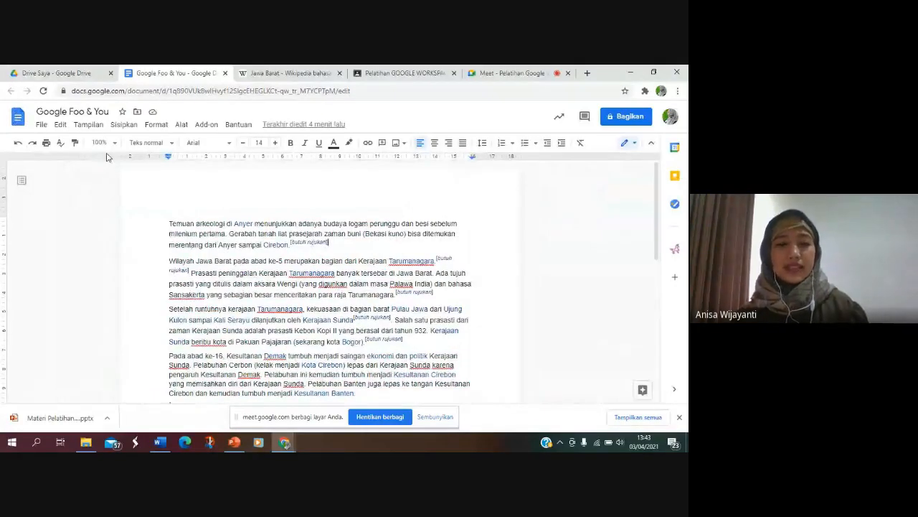
# Step: Review the current version's highlighted changes in the document's version history again, and go back to editing
pyautogui.click(36, 126)
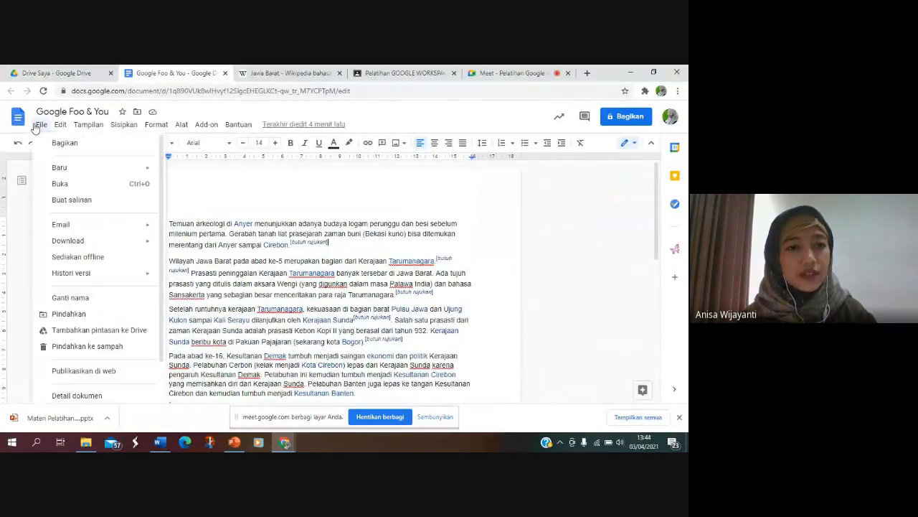
pyautogui.moveTo(89, 273)
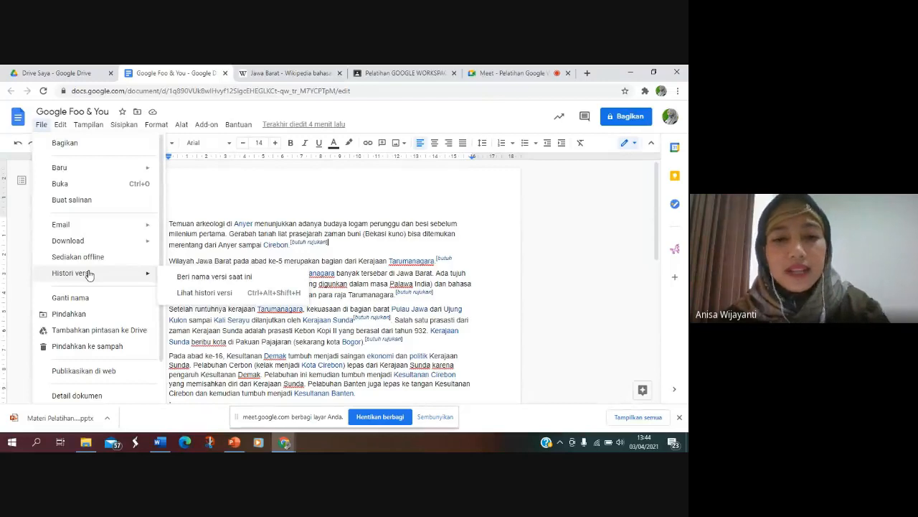
pyautogui.click(193, 295)
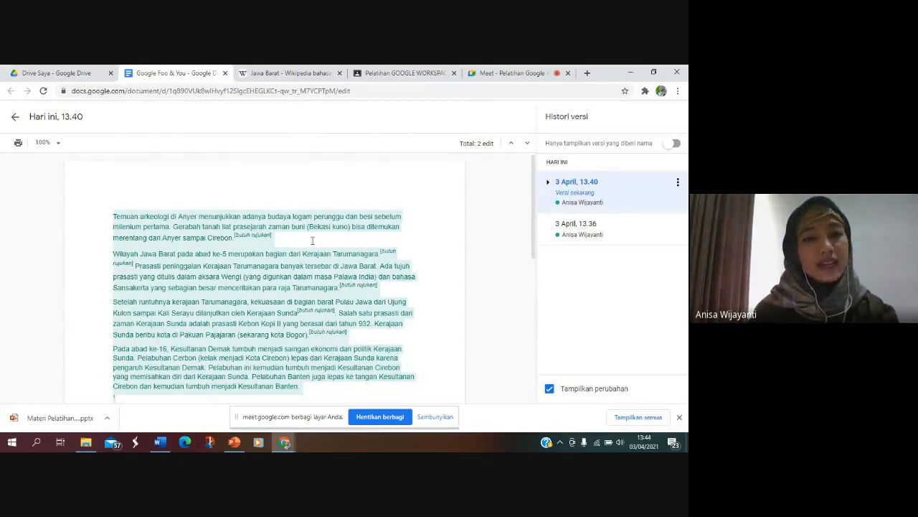
pyautogui.click(18, 118)
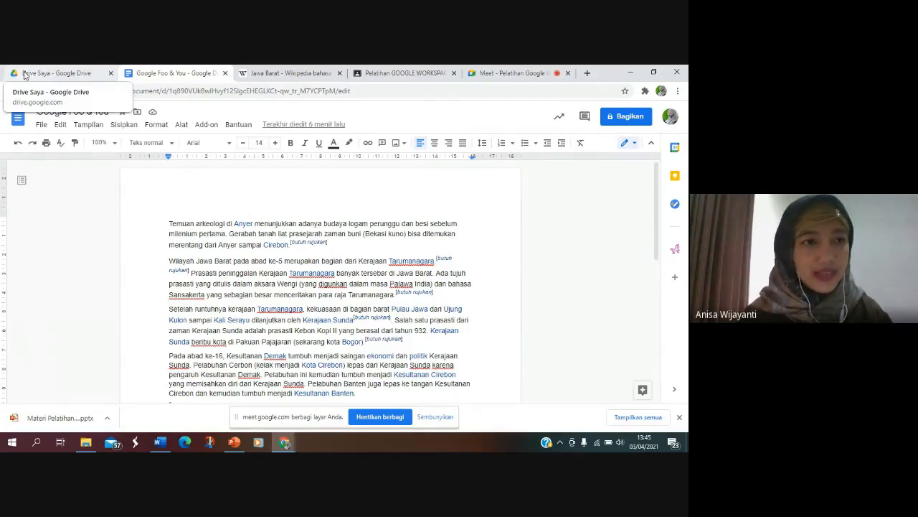
pyautogui.click(475, 208)
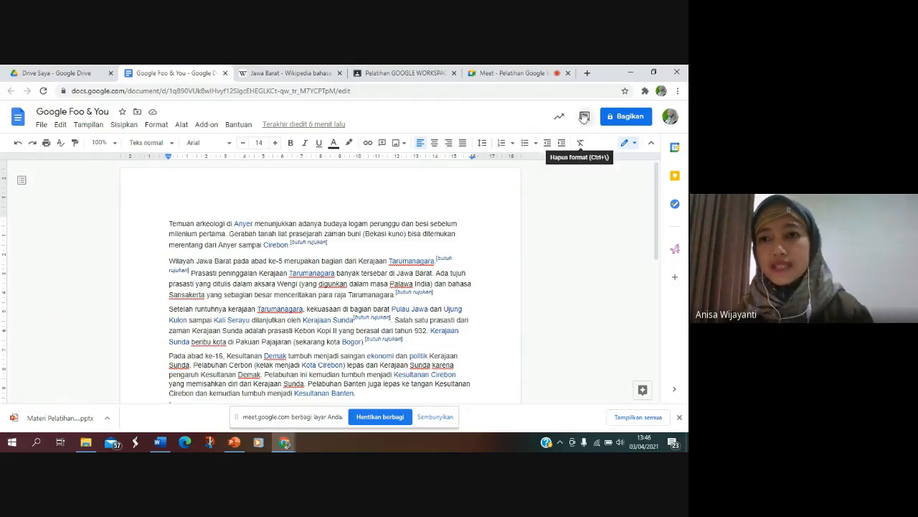
# Step: Move the cursor to the footnote line below the last paragraph and start a new comment there
pyautogui.click(166, 223)
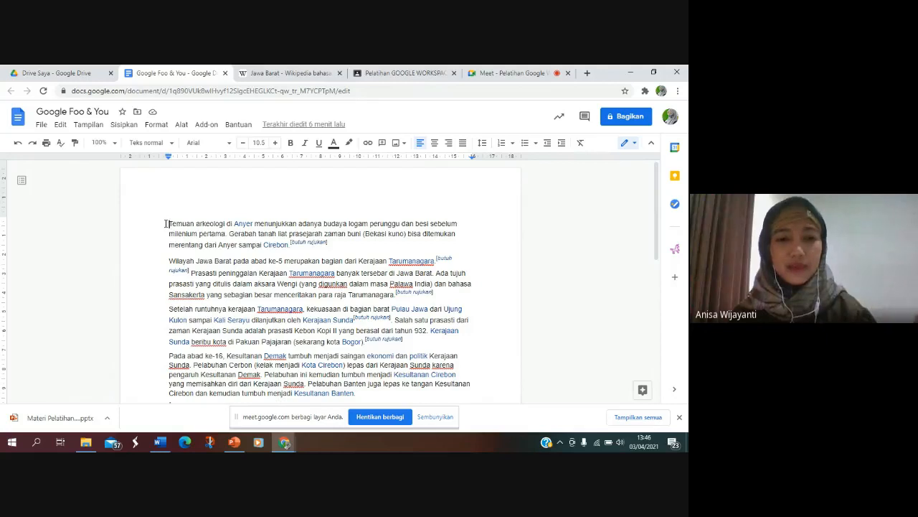
pyautogui.press('Down')
pyautogui.press('Down')
pyautogui.press('Down')
pyautogui.press('Down')
pyautogui.press('Down')
pyautogui.press('Down')
pyautogui.press('Down')
pyautogui.press('Down')
pyautogui.press('Down')
pyautogui.press('Down')
pyautogui.press('Down')
pyautogui.press('Down')
pyautogui.press('Down')
pyautogui.press('Down')
pyautogui.press('Down')
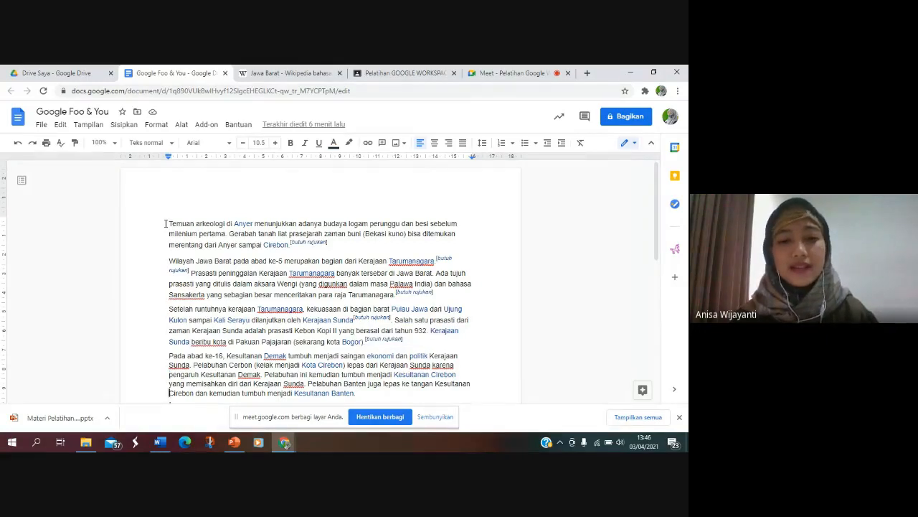
pyautogui.press('Down')
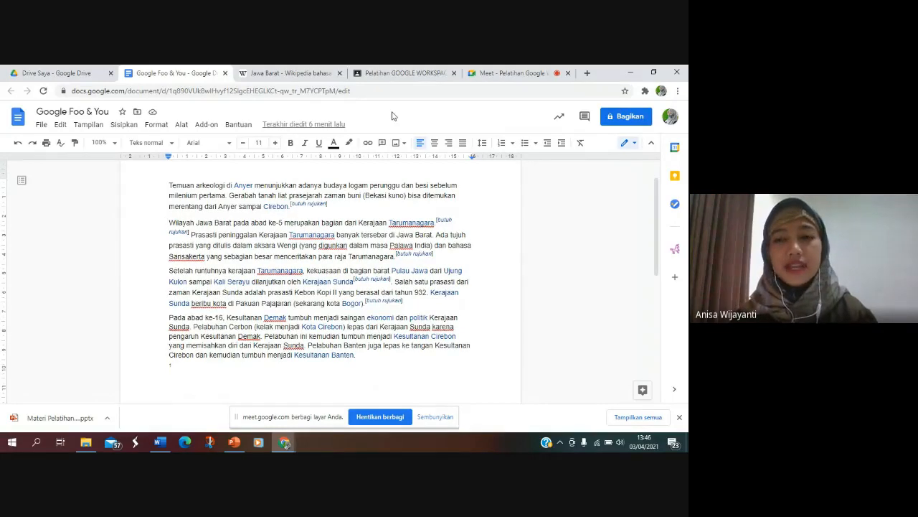
pyautogui.click(585, 118)
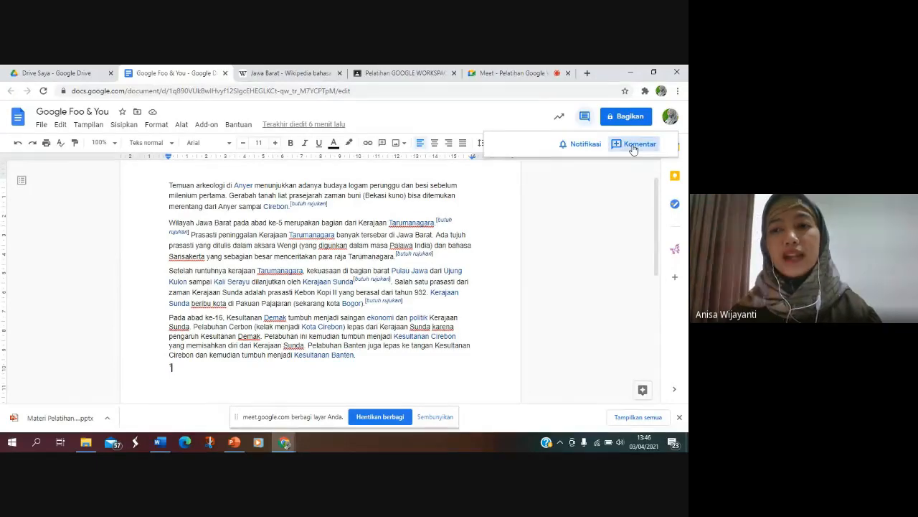
pyautogui.click(634, 147)
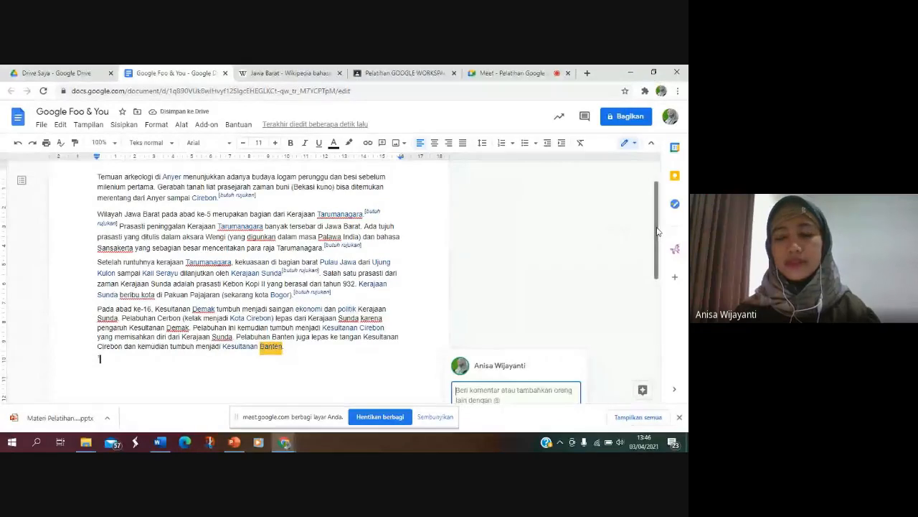
pyautogui.moveTo(662, 232); pyautogui.dragTo(658, 269)
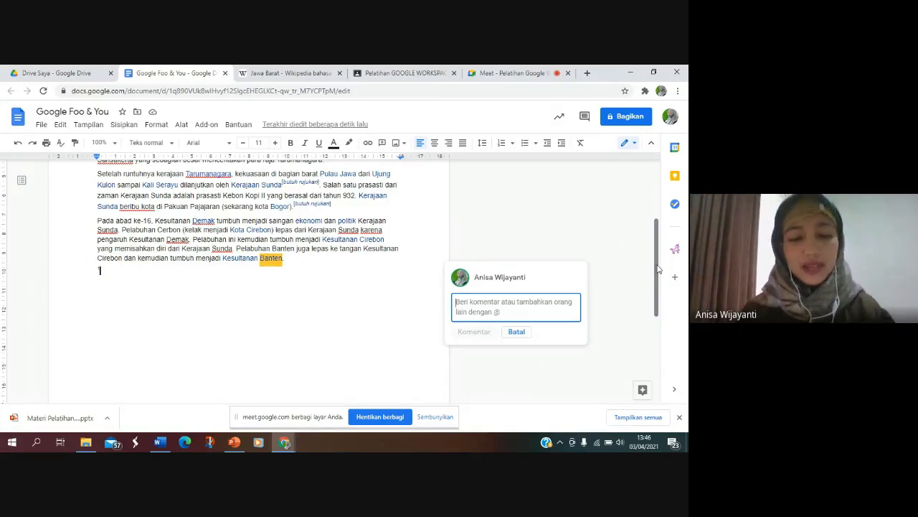
# Step: Write "Assalamualaikum, silahkan kalian beri komentar ya" as the comment's text
pyautogui.write('Assa')
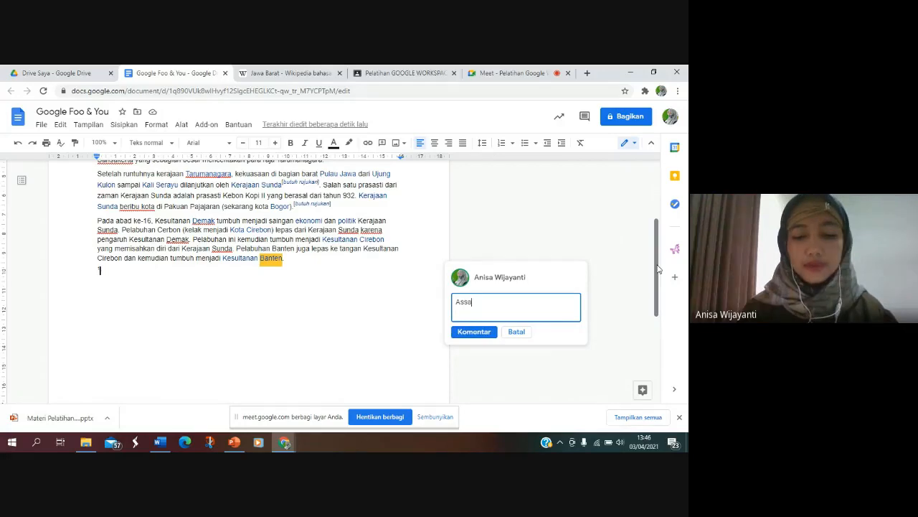
pyautogui.write('lamualaikum')
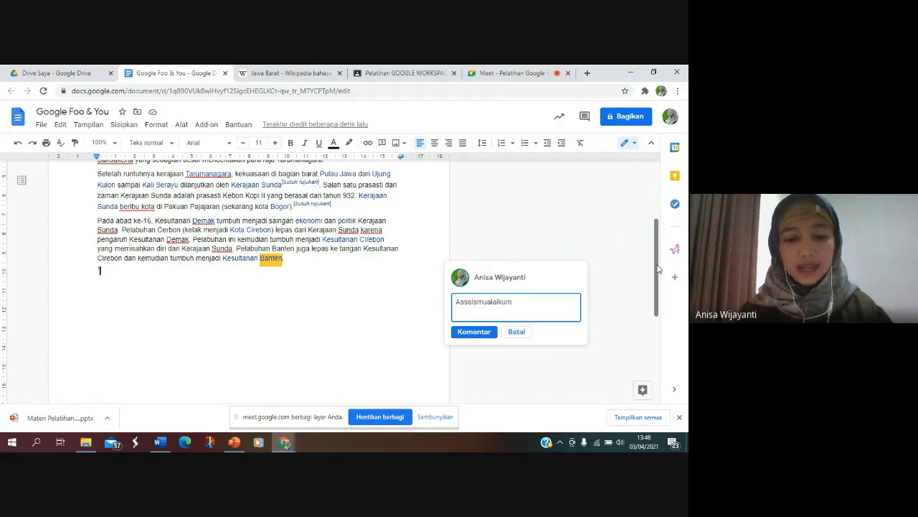
pyautogui.write(', silahkan kal')
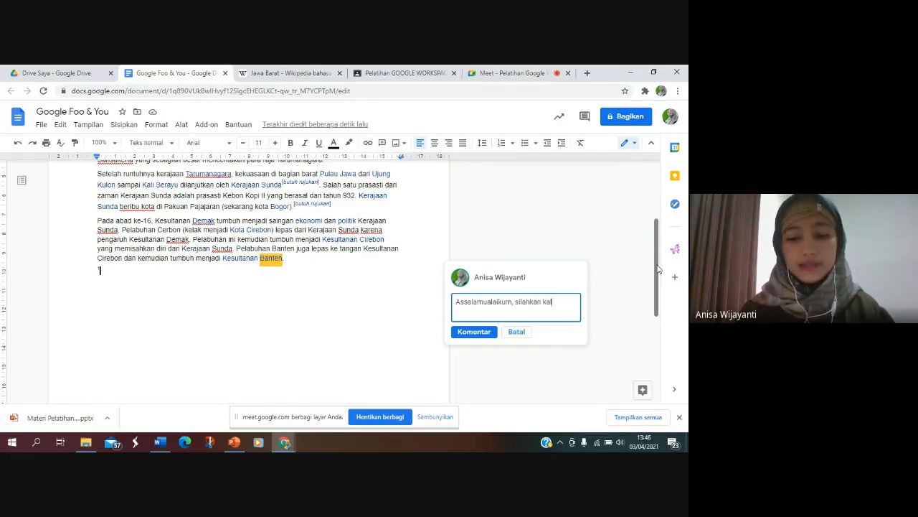
pyautogui.write('ian beri kome')
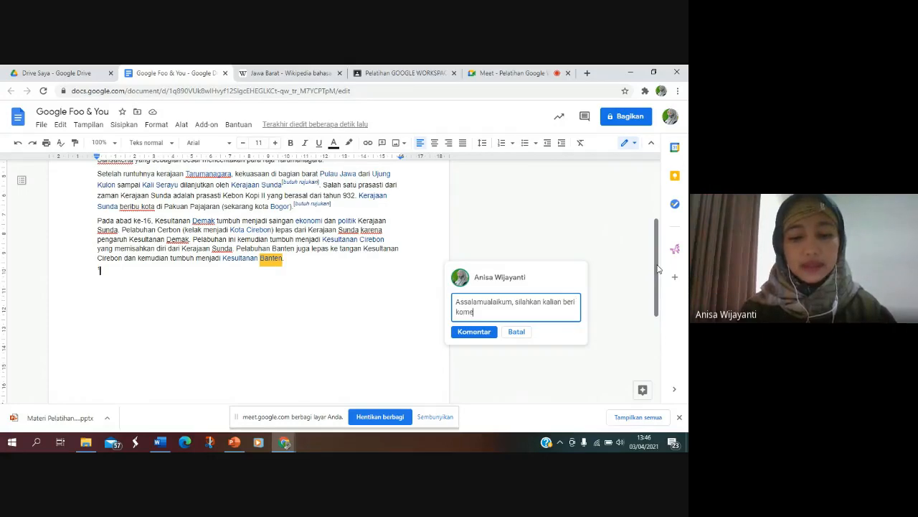
pyautogui.write('ntar ya')
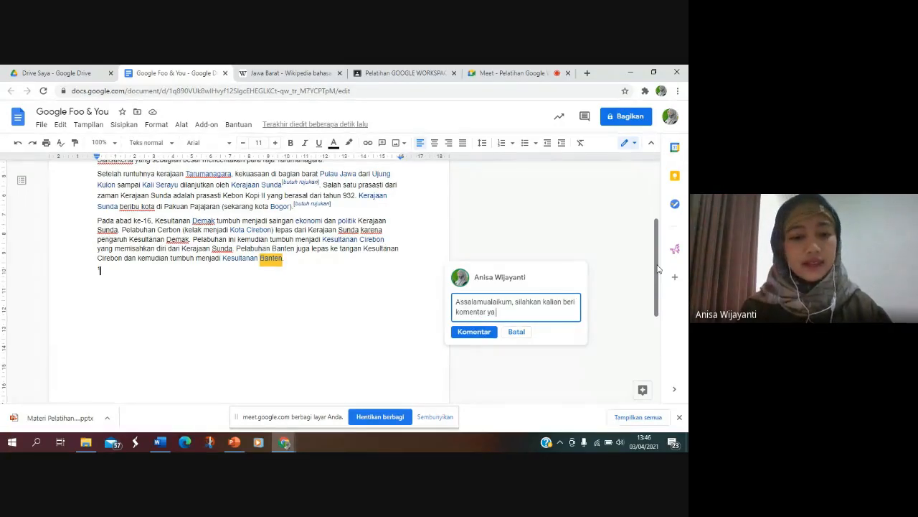
pyautogui.write(' @r')
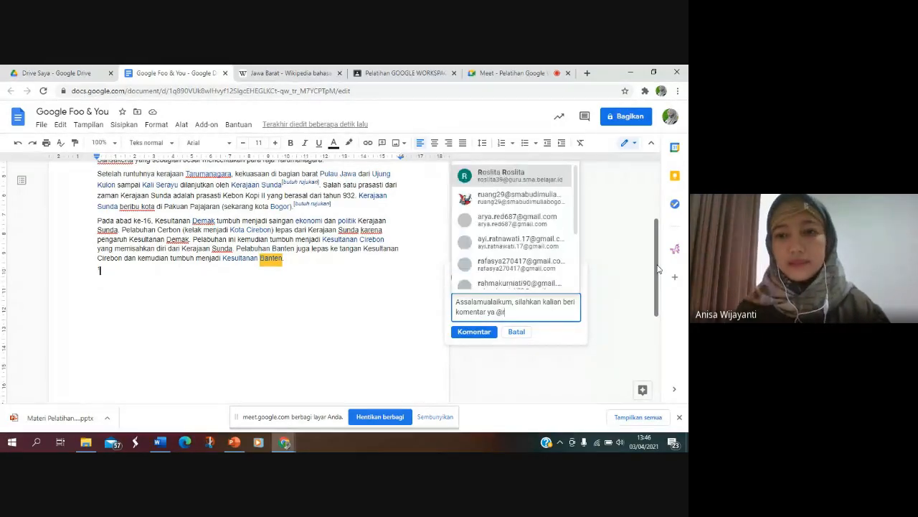
# Step: Mention a colleague at the end of the comment by picking their suggested e-mail address
pyautogui.press('BackSpace')
pyautogui.write('i')
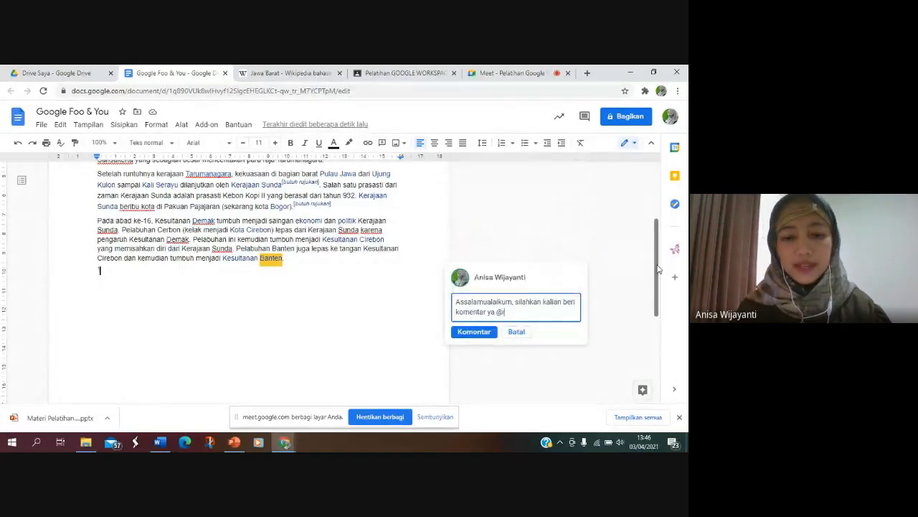
pyautogui.press('BackSpace')
pyautogui.write('w')
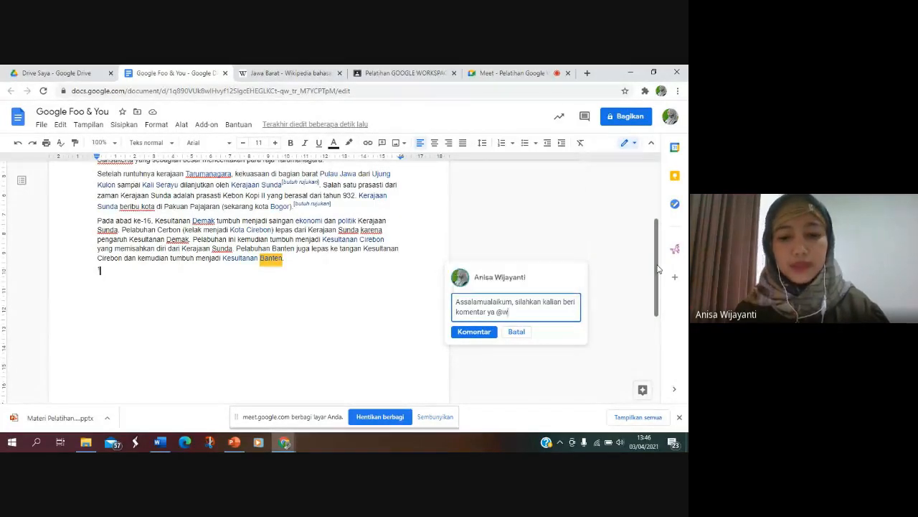
pyautogui.write('iwi')
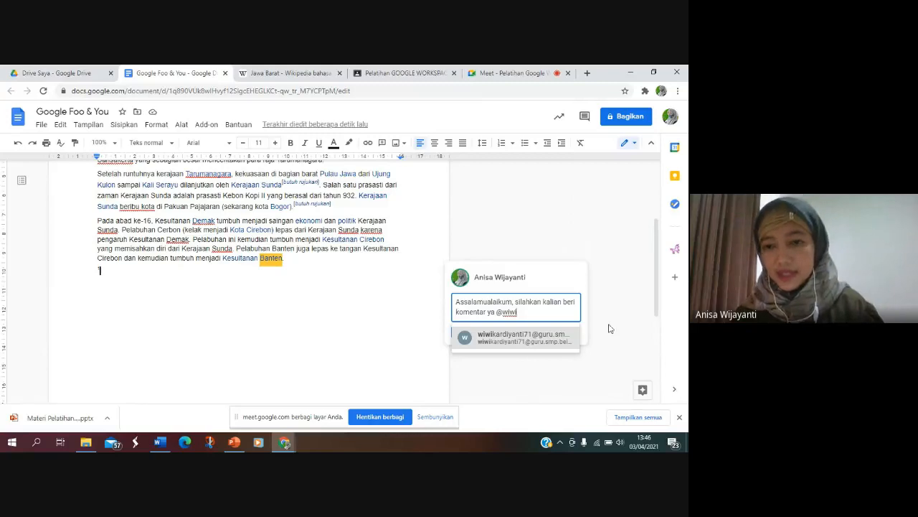
pyautogui.click(526, 340)
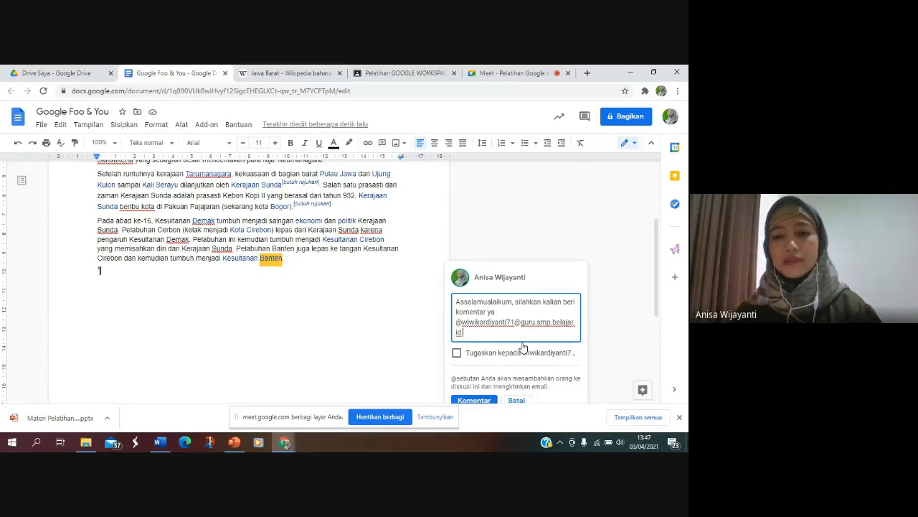
# Step: Assign the comment to the mentioned colleague and post it, sharing the file with that person with Komentar access
pyautogui.moveTo(658, 295); pyautogui.dragTo(663, 321)
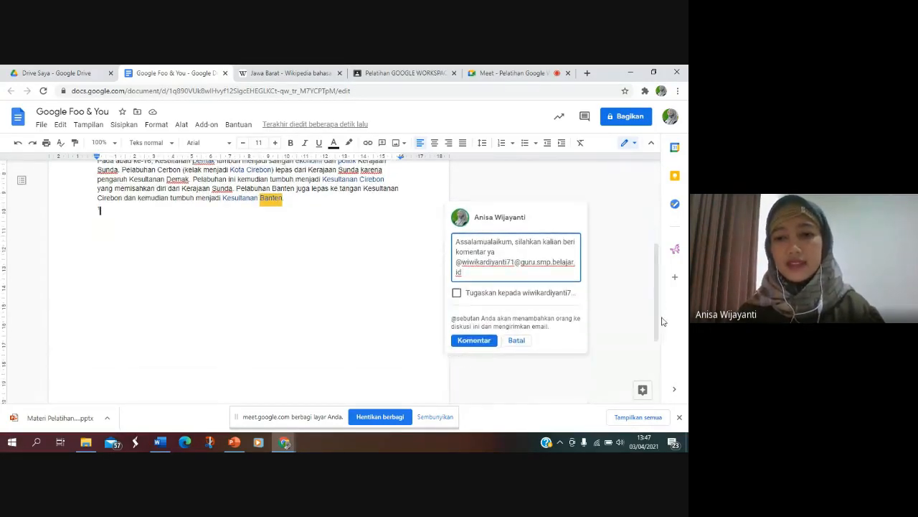
pyautogui.click(457, 292)
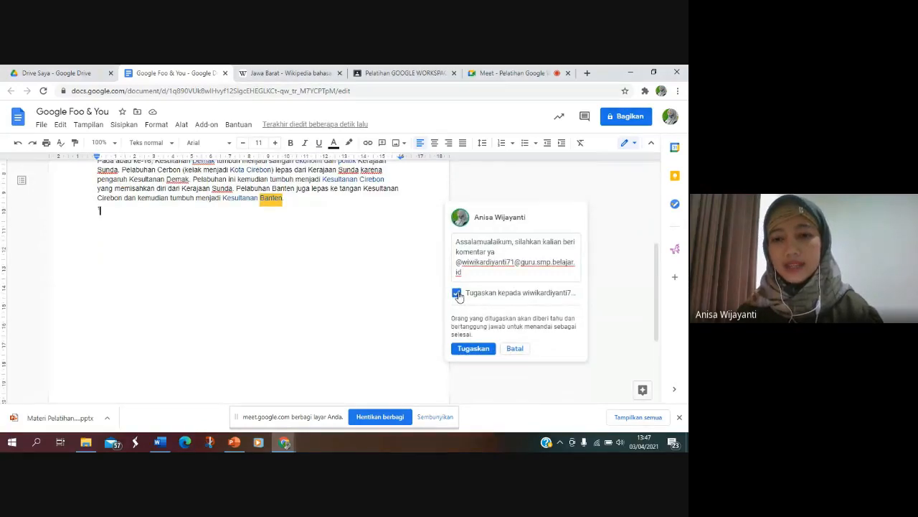
pyautogui.click(477, 351)
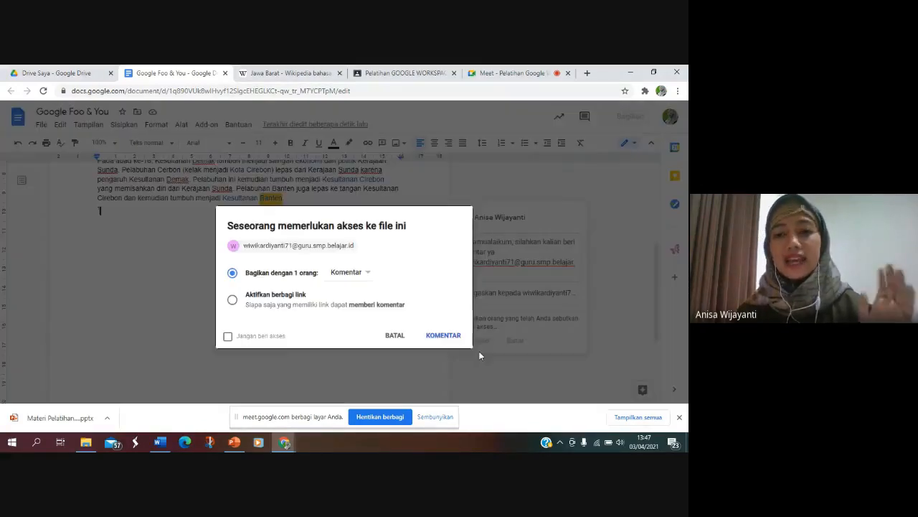
pyautogui.click(441, 338)
pyautogui.click(452, 270)
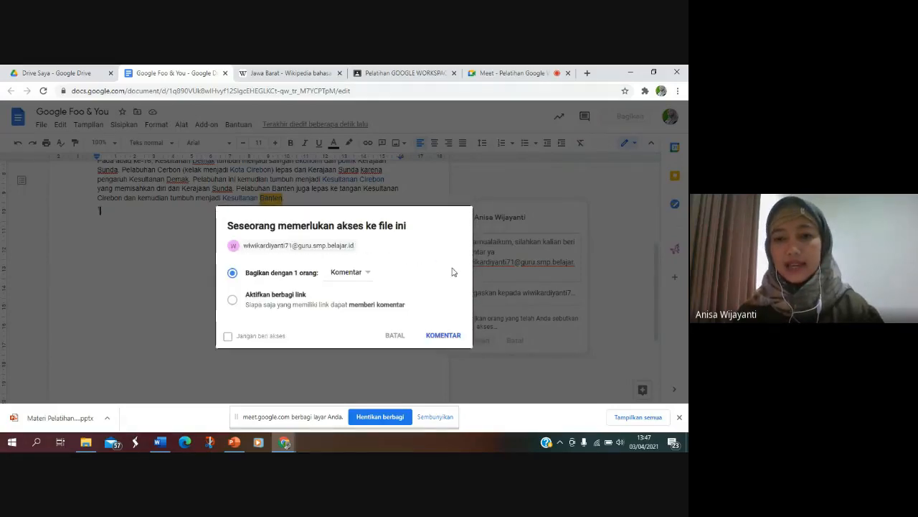
pyautogui.click(435, 338)
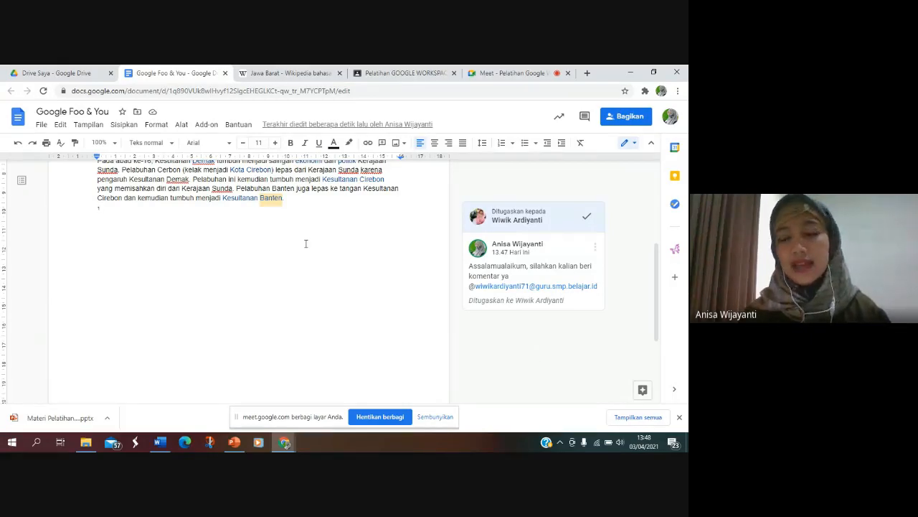
pyautogui.click(618, 192)
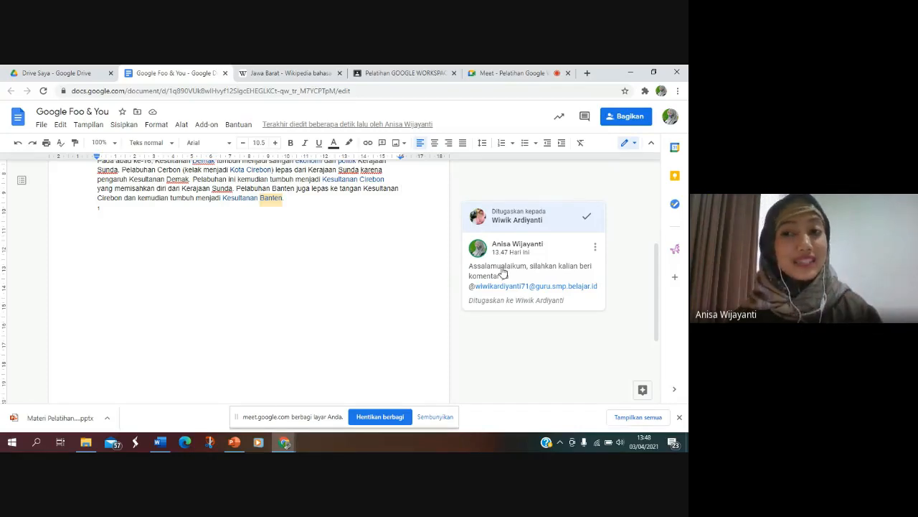
# Step: Add another person's suggested e-mail address to the document's sharing and set their role to Pemberi komentar
pyautogui.click(626, 122)
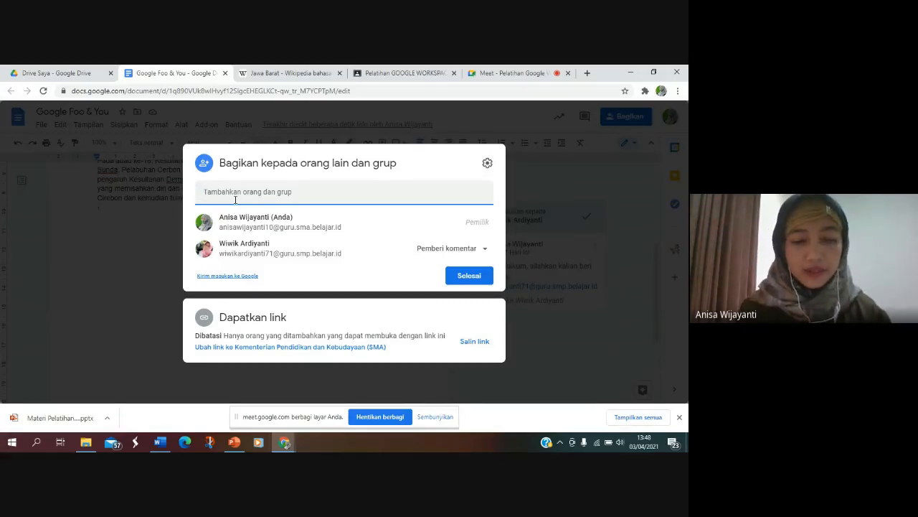
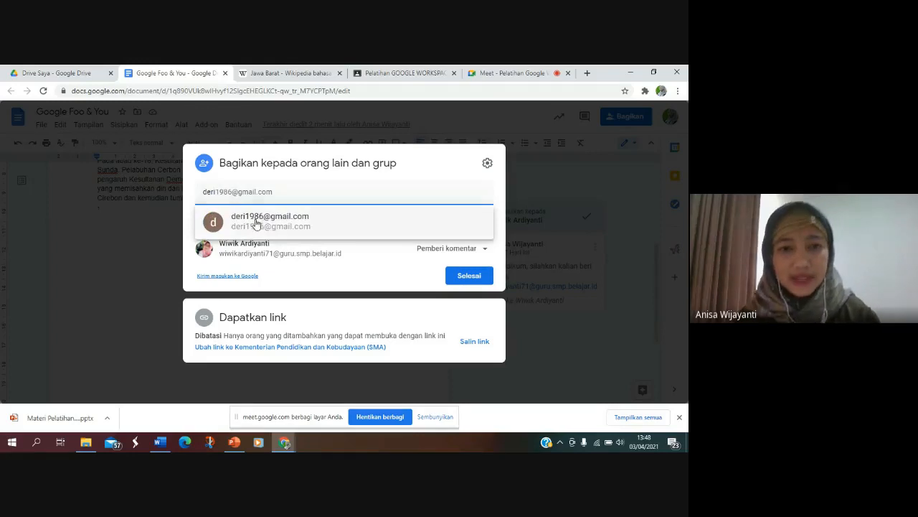
pyautogui.click(257, 223)
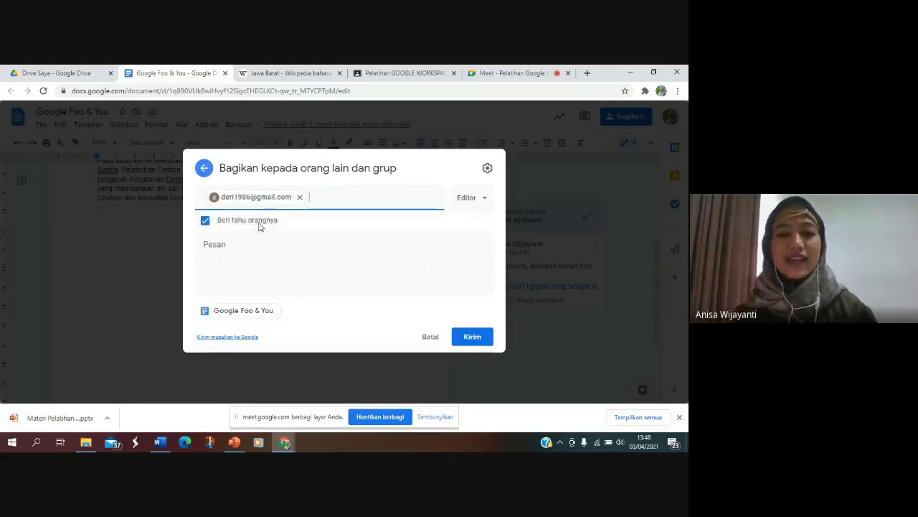
pyautogui.click(463, 200)
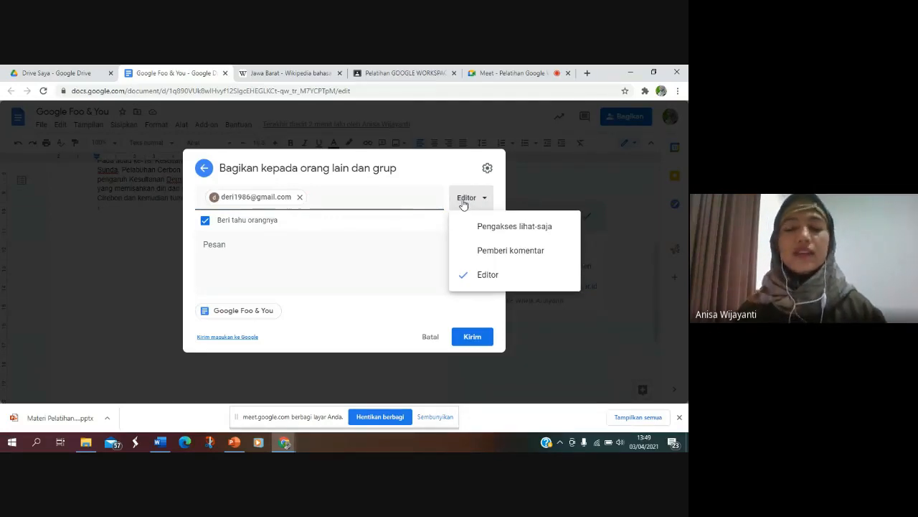
pyautogui.click(486, 252)
# Step: Add the message "Assalamulaikum,....." to the sharing invitation and send it, agreeing to share outside the organisation
pyautogui.click(258, 249)
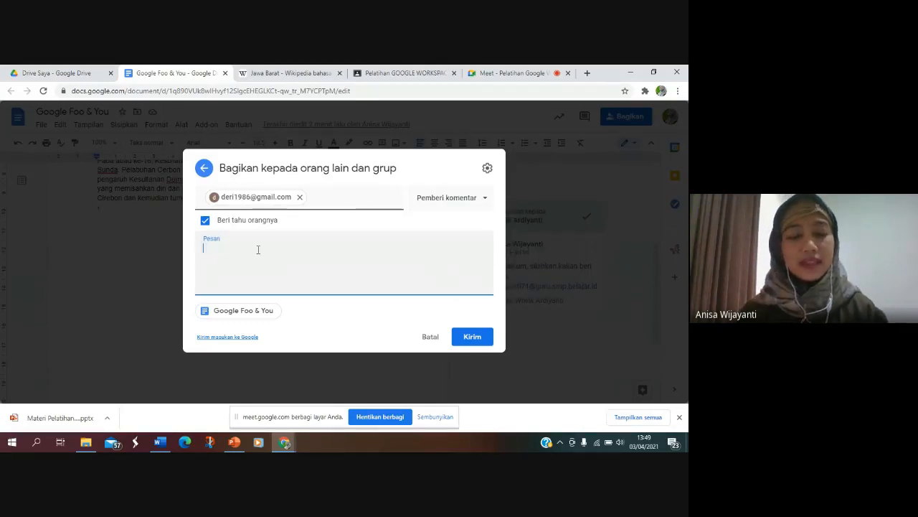
pyautogui.write('Assalamula')
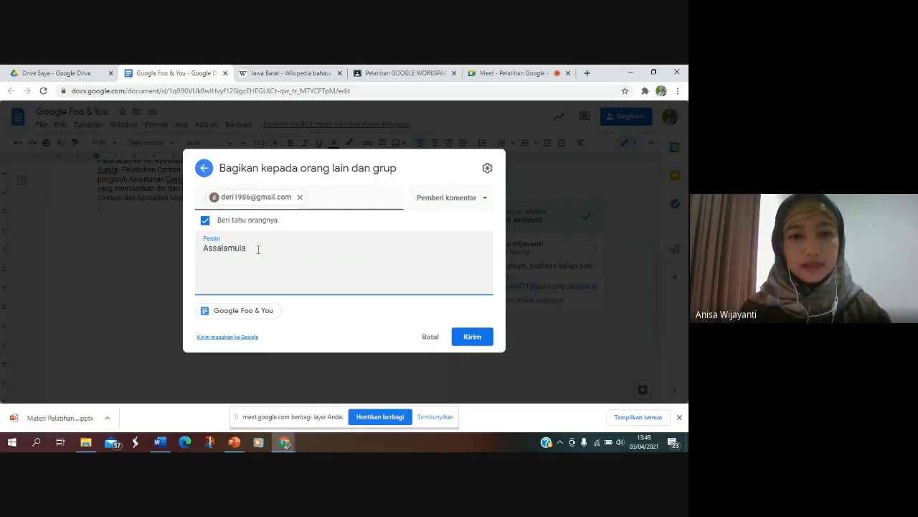
pyautogui.write('ikum...')
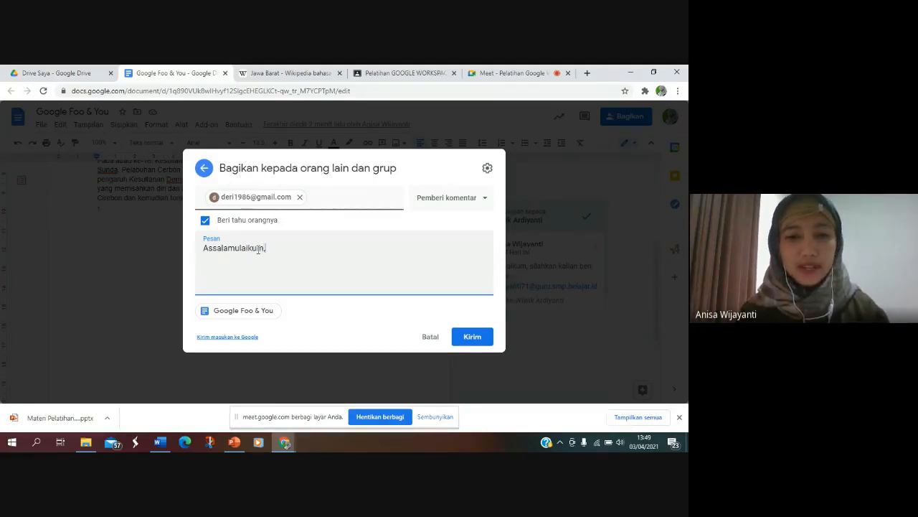
pyautogui.write('.....')
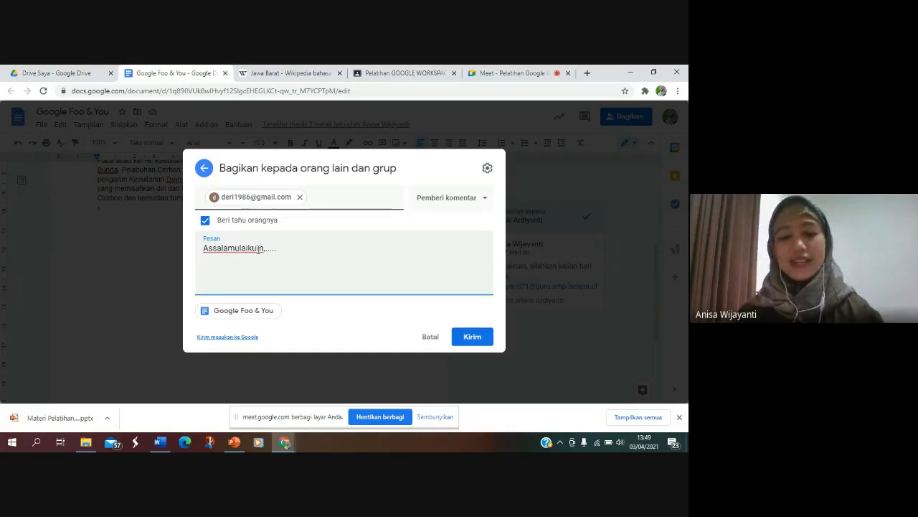
pyautogui.click(478, 340)
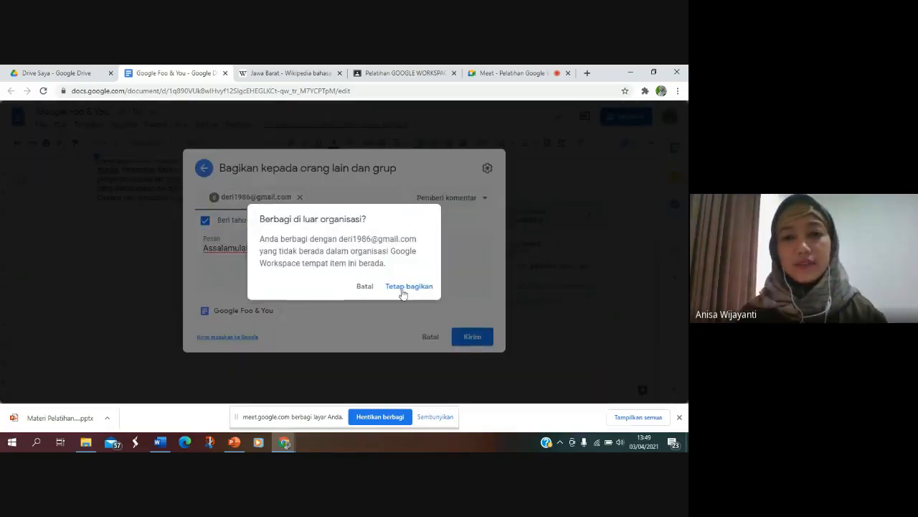
pyautogui.click(398, 287)
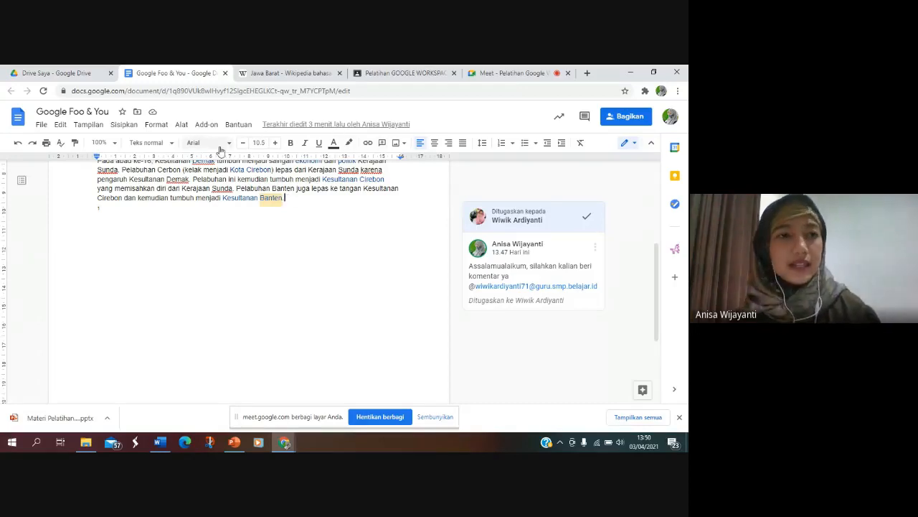
# Step: Look over the file formats offered for downloading the document, without downloading it
pyautogui.click(40, 125)
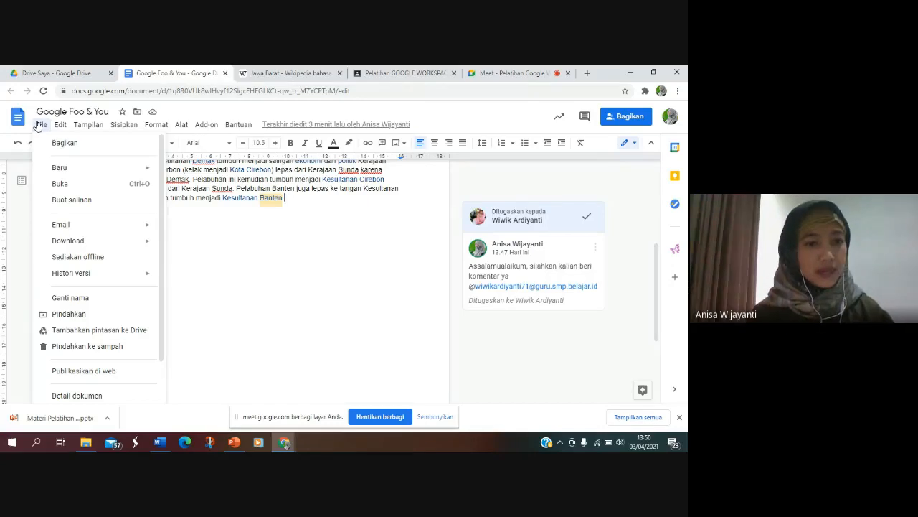
pyautogui.moveTo(64, 241)
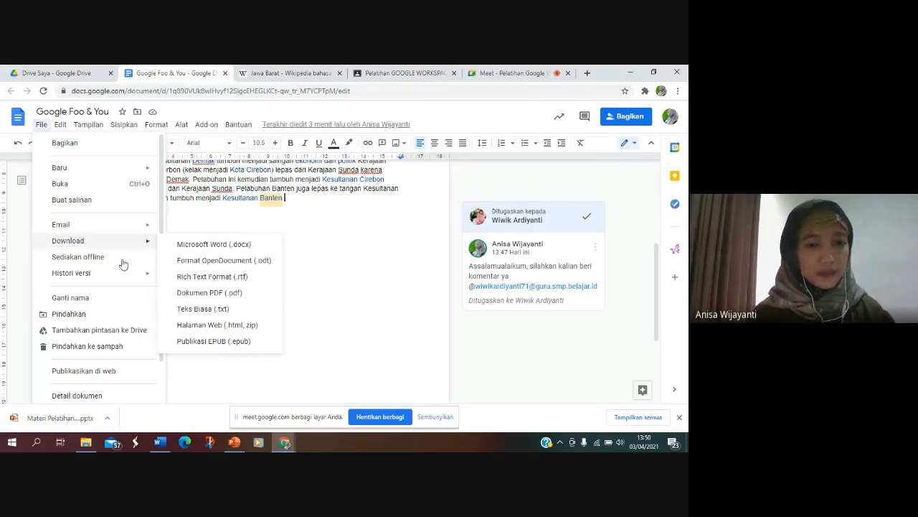
pyautogui.click(350, 236)
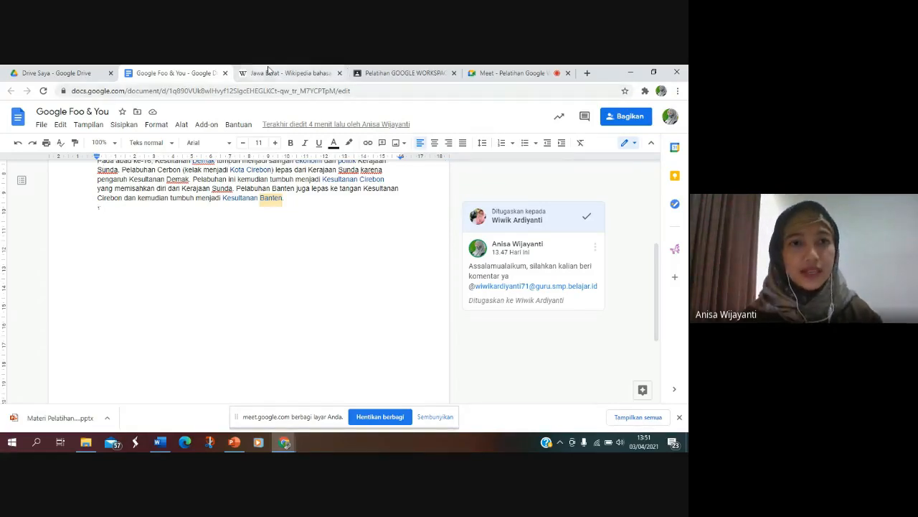
# Step: Close the Google Foo & You document, return to Drive Saya and dismiss the finished upload notice
pyautogui.click(226, 74)
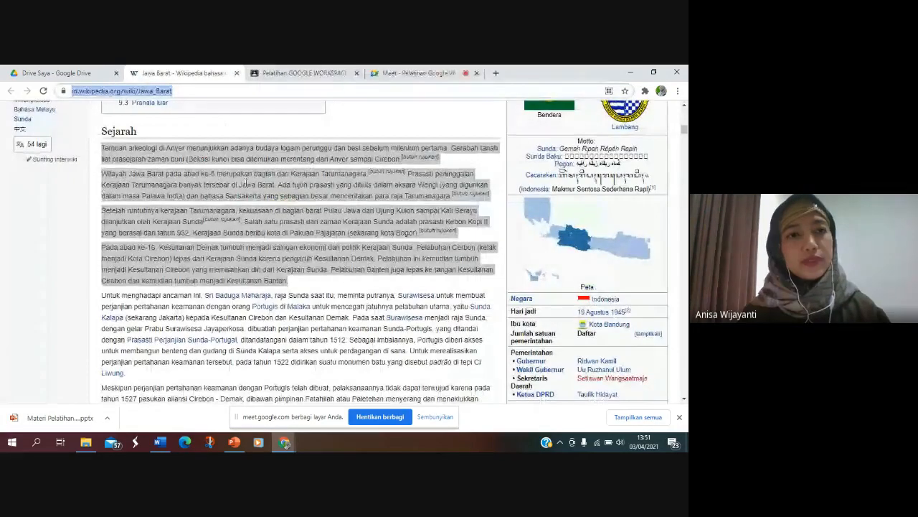
pyautogui.click(85, 73)
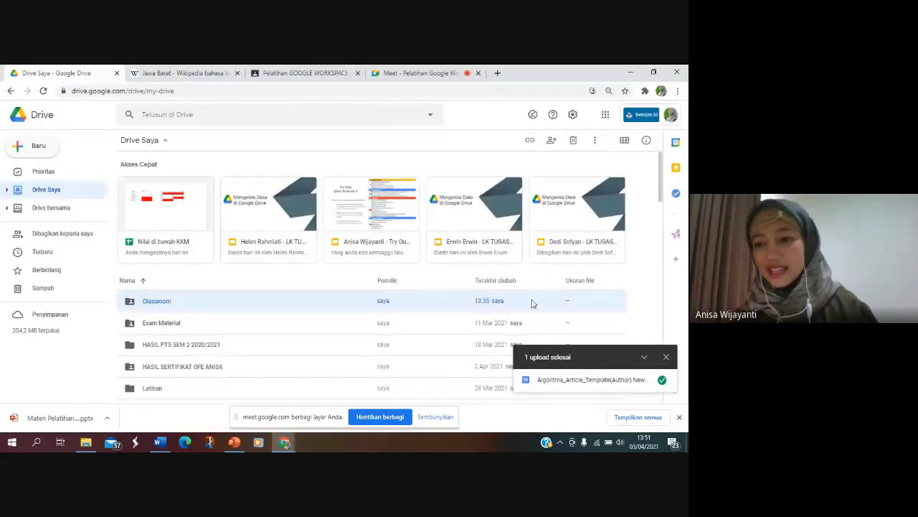
pyautogui.click(668, 358)
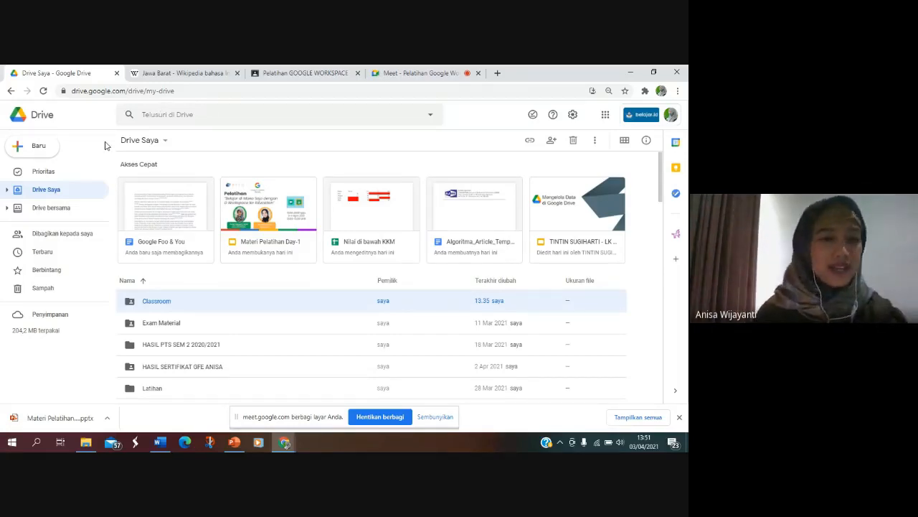
# Step: Check the chat of the ongoing Google Meet call and return to Drive Saya
pyautogui.click(386, 74)
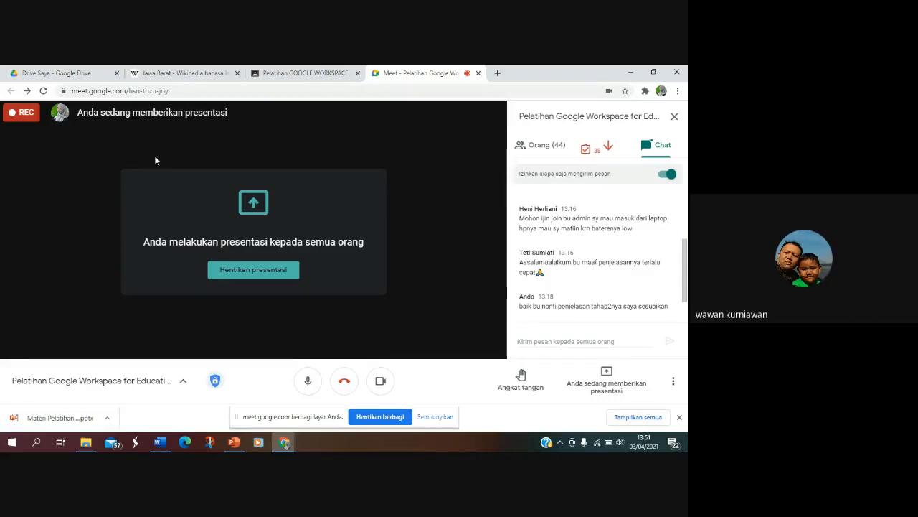
pyautogui.click(77, 73)
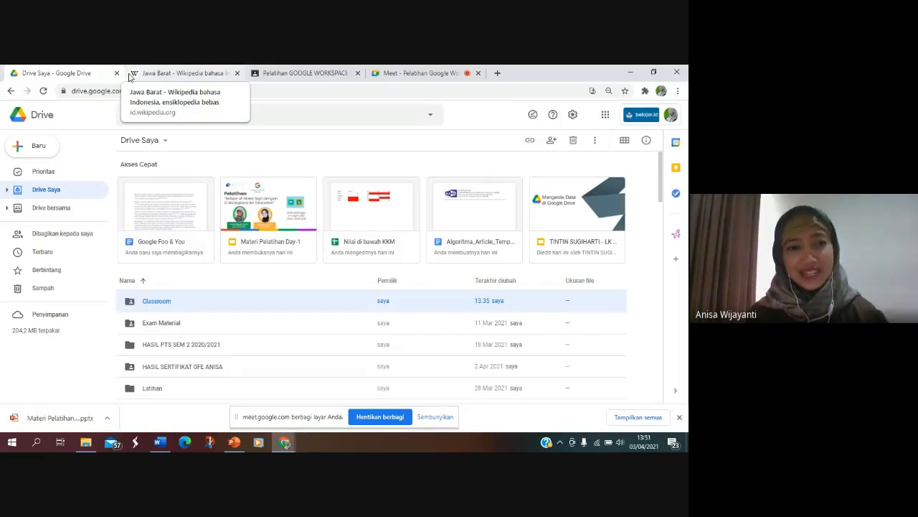
# Step: Create a new blank Google Slide presentation from Drive and dismiss the Meet presenting notification over it
pyautogui.click(38, 149)
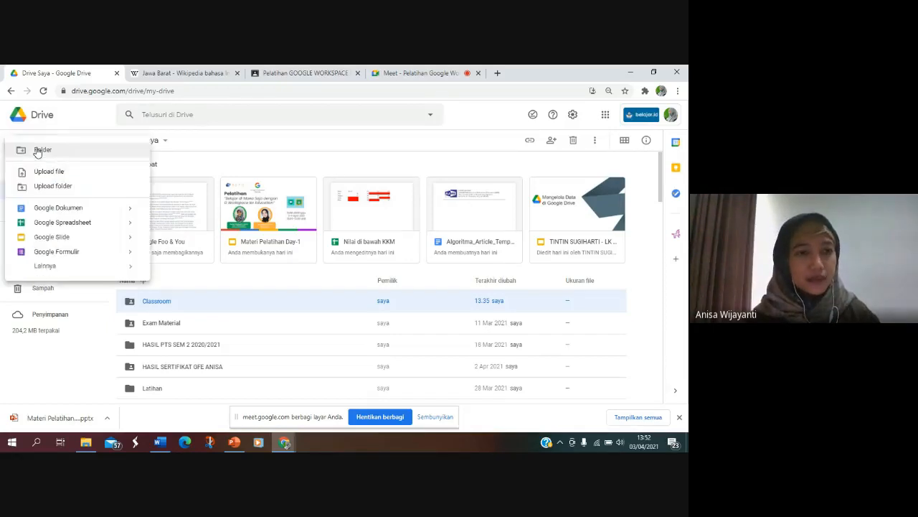
pyautogui.click(52, 237)
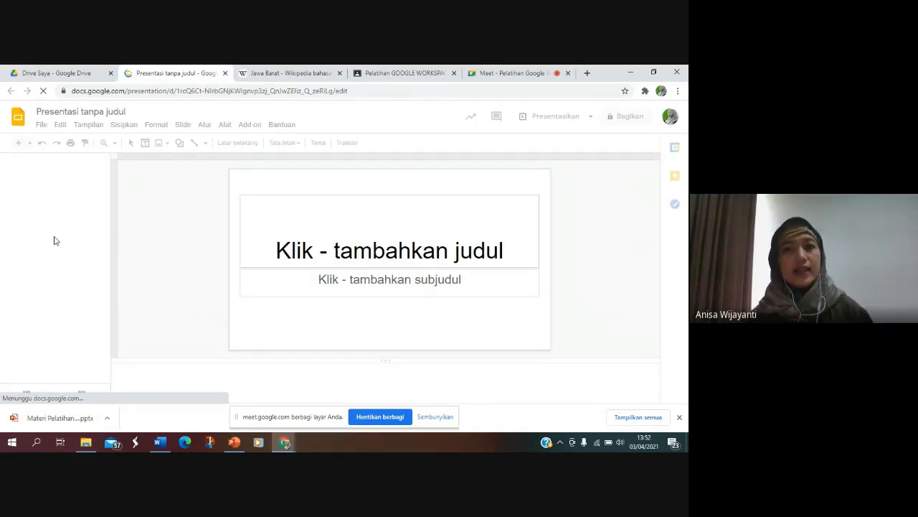
pyautogui.click(507, 74)
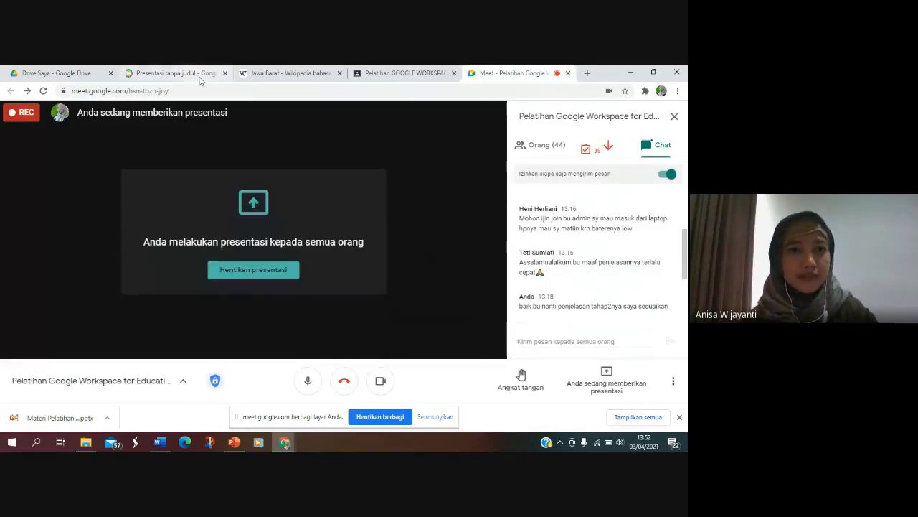
pyautogui.click(174, 71)
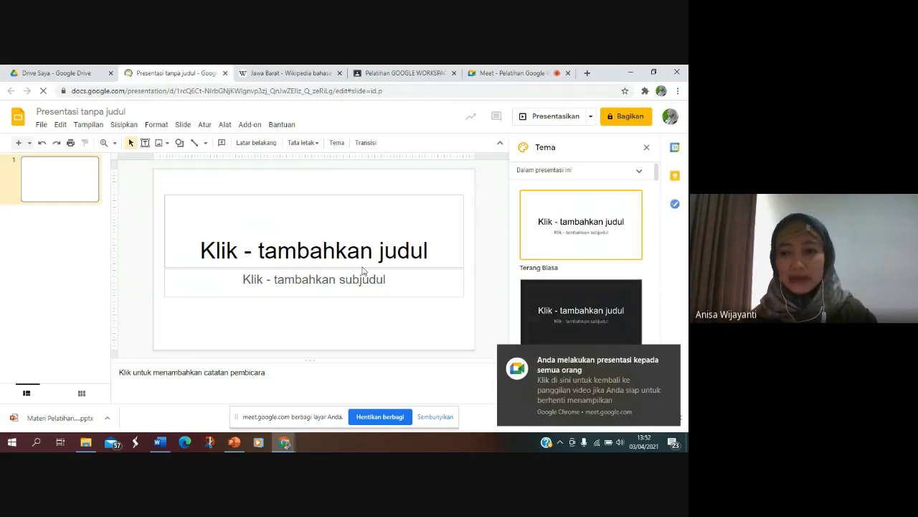
pyautogui.click(670, 354)
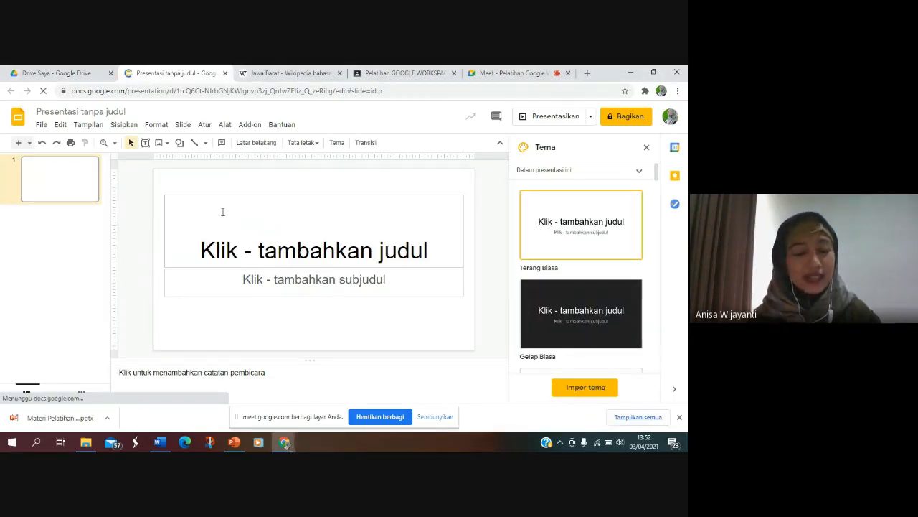
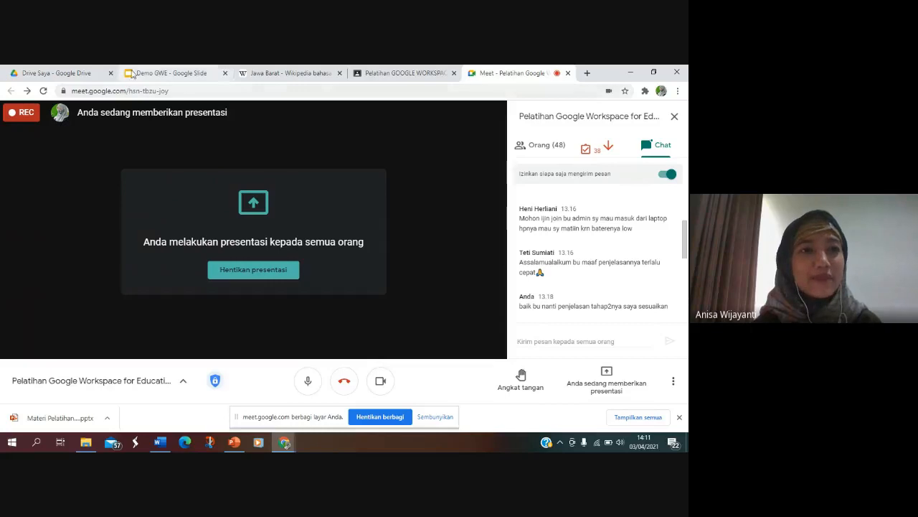
pyautogui.click(72, 71)
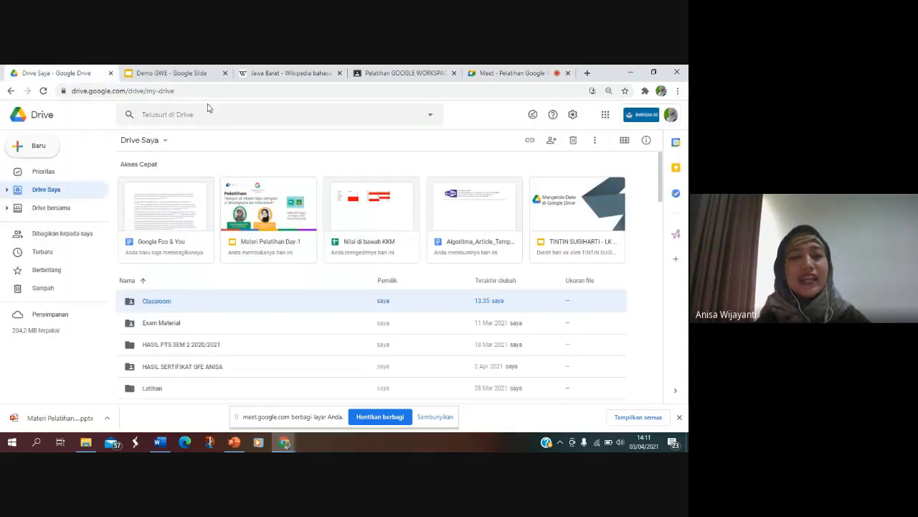
pyautogui.click(178, 73)
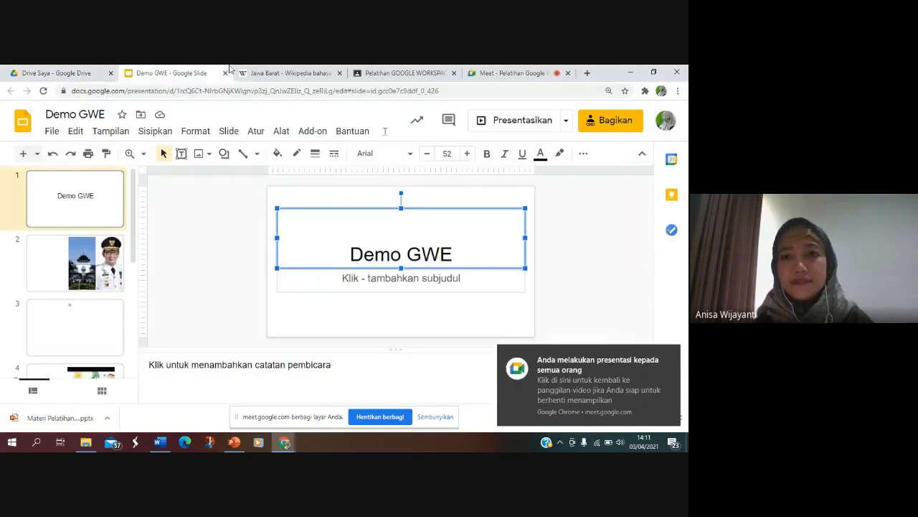
pyautogui.click(519, 72)
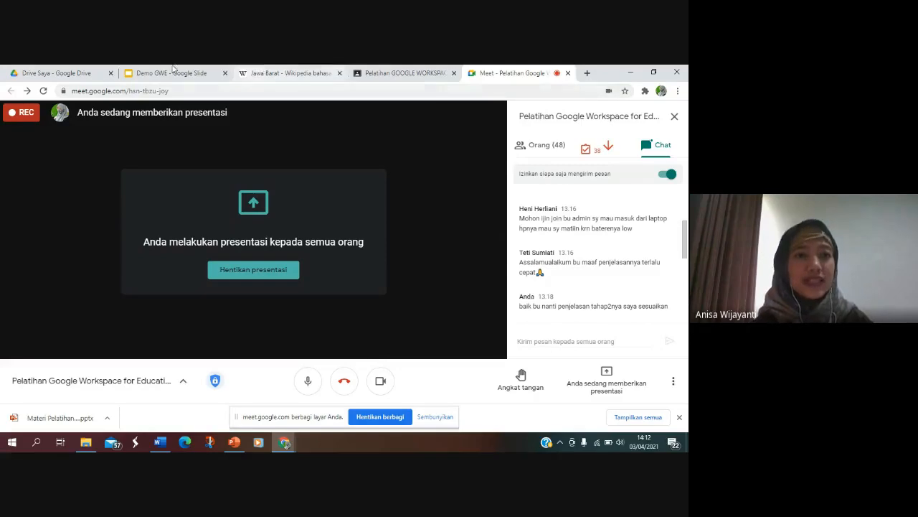
# Step: Create a new blank Google Spreadsheet from Drive Saya
pyautogui.click(69, 72)
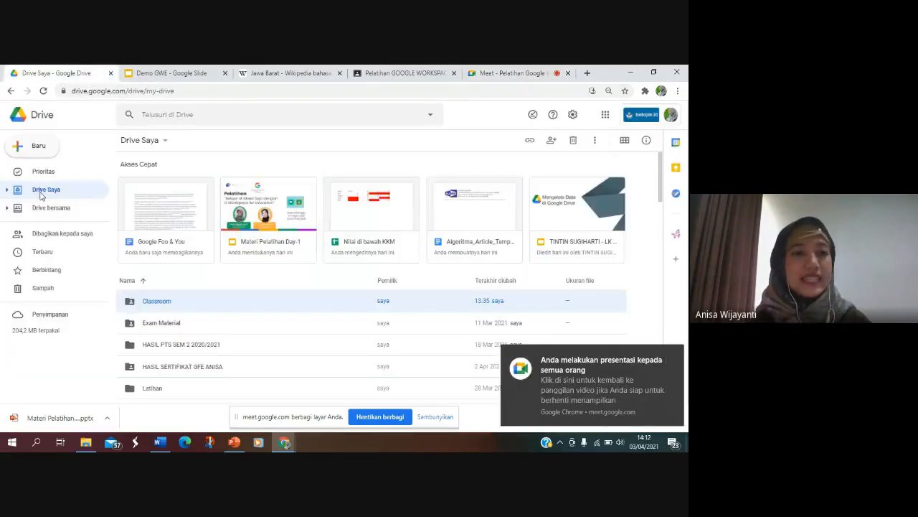
pyautogui.click(33, 144)
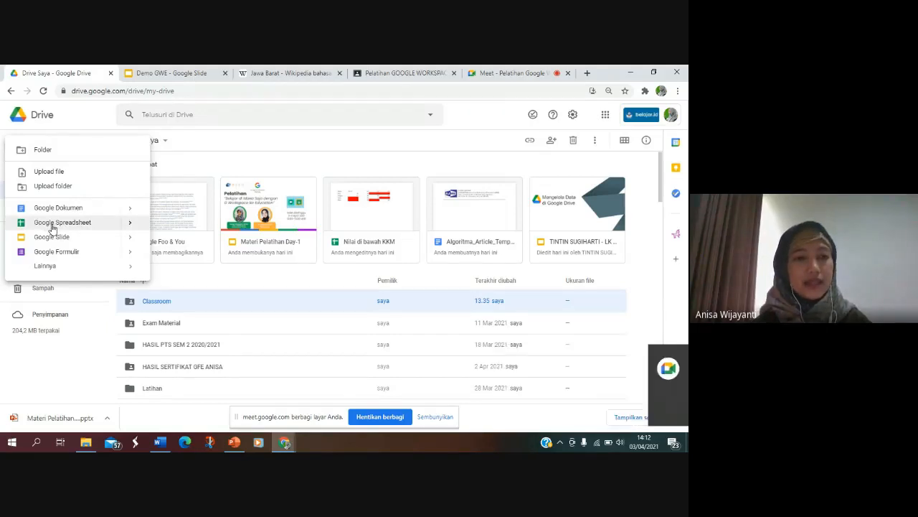
pyautogui.click(52, 225)
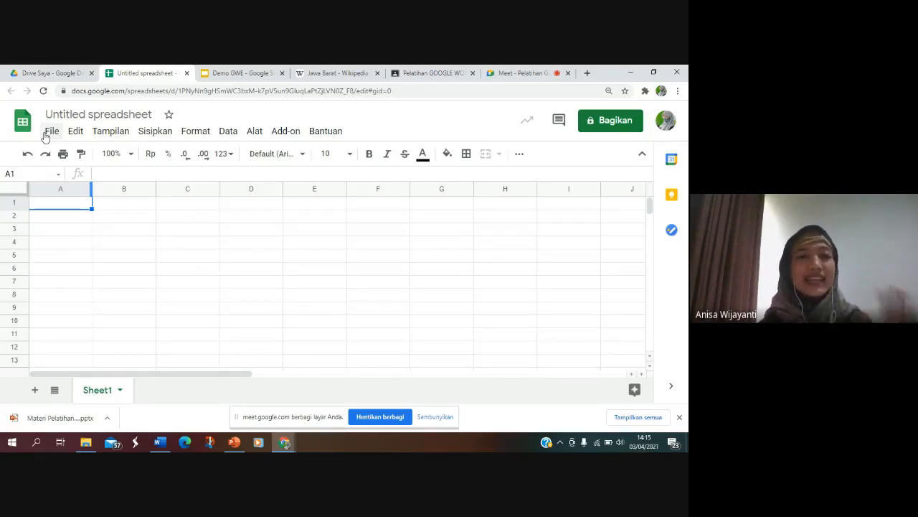
# Step: Rename the untitled spreadsheet as Buku Nilai Kelas 11 1 MIPA
pyautogui.click(102, 116)
pyautogui.write('Buku')
pyautogui.write('Nil')
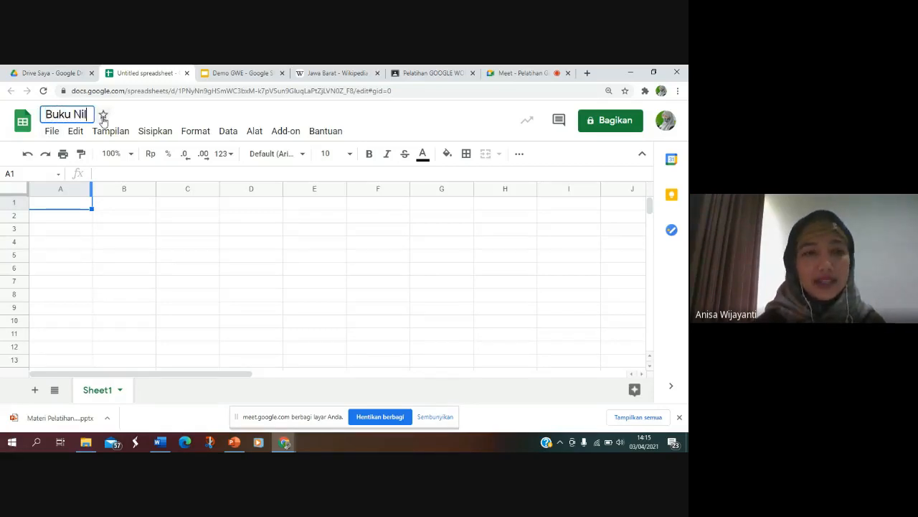
pyautogui.write('ai Kelas 1')
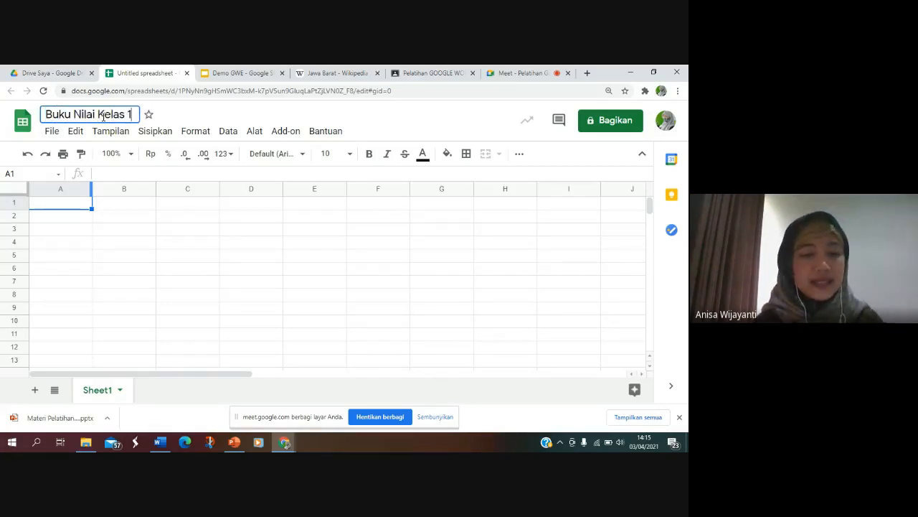
pyautogui.write('1 1 MIPA')
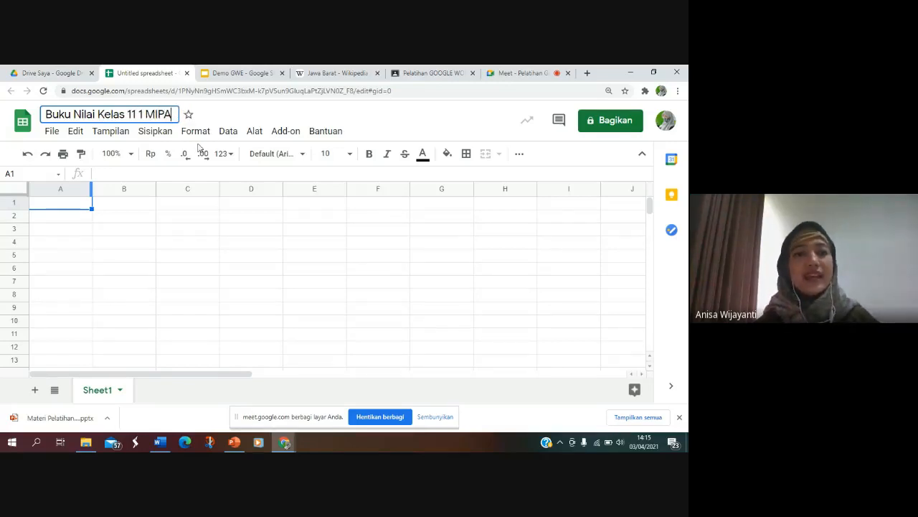
pyautogui.click(187, 213)
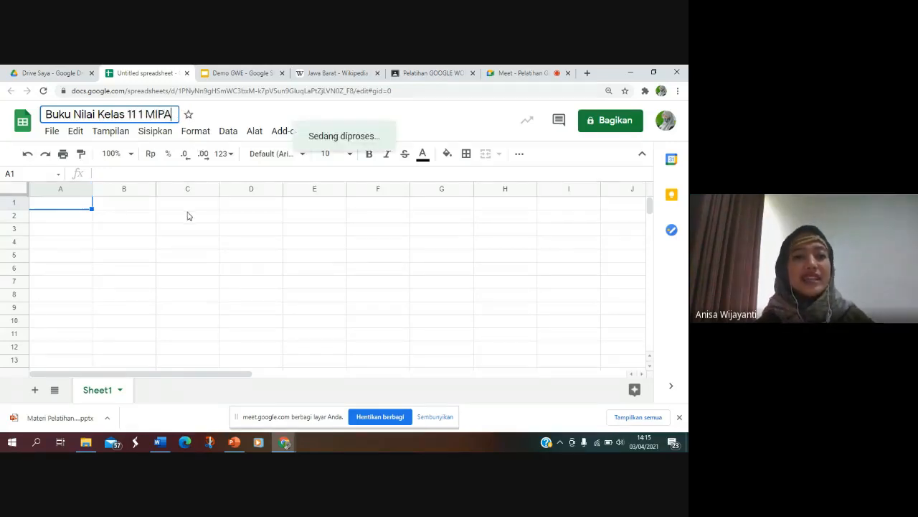
# Step: Enter the column headers Nama in cell A1 and KD 3.1 in cell B1
pyautogui.click(77, 206)
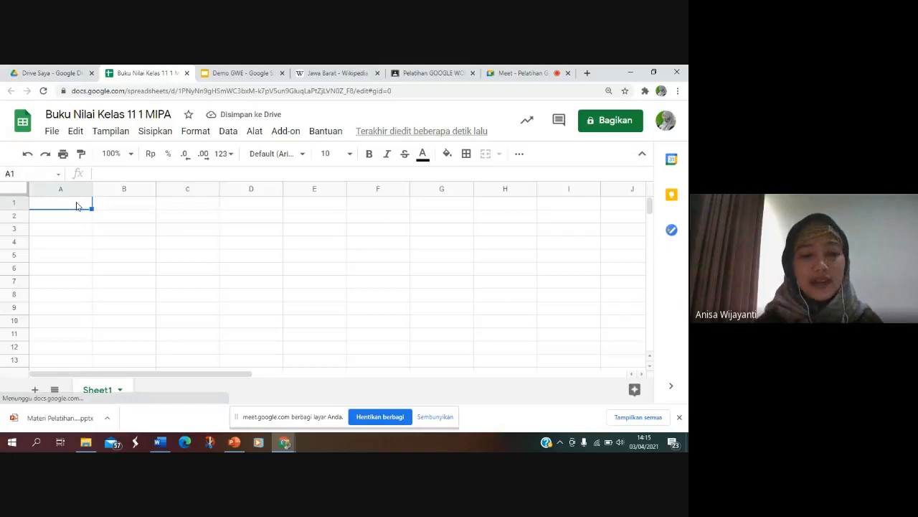
pyautogui.write('Nama')
pyautogui.press('Tab')
pyautogui.write('KD 3.1')
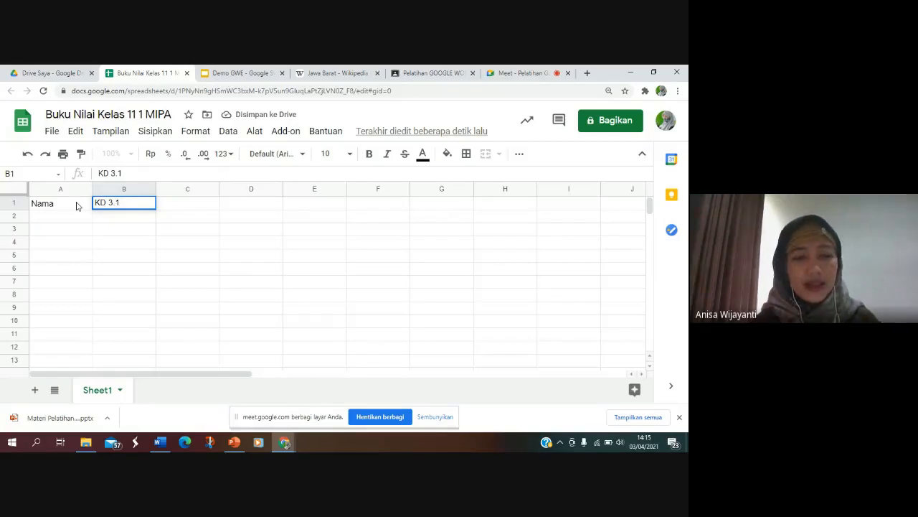
pyautogui.press('Tab')
# Step: Fill in the first student row with the student's name in A2 and the grade 80 in B2
pyautogui.press('Down')
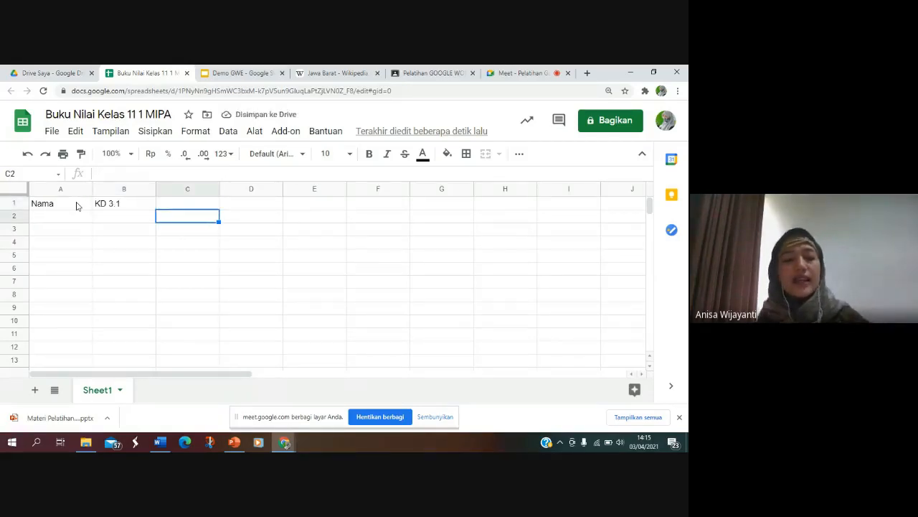
pyautogui.press('Left')
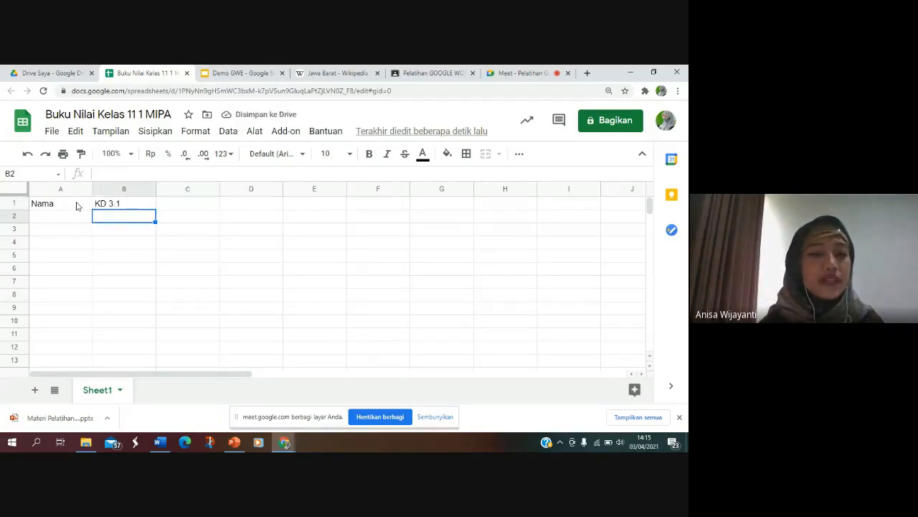
pyautogui.press('Left')
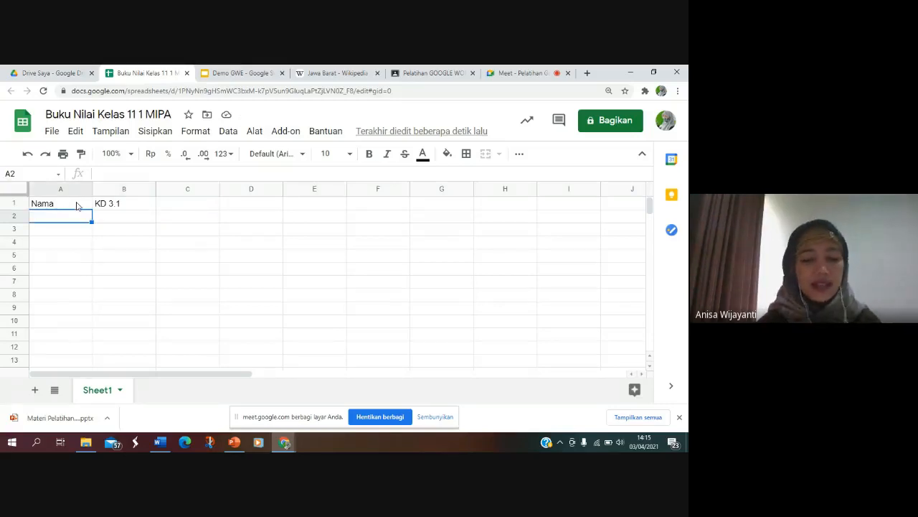
pyautogui.write('Andi')
pyautogui.press('Tab')
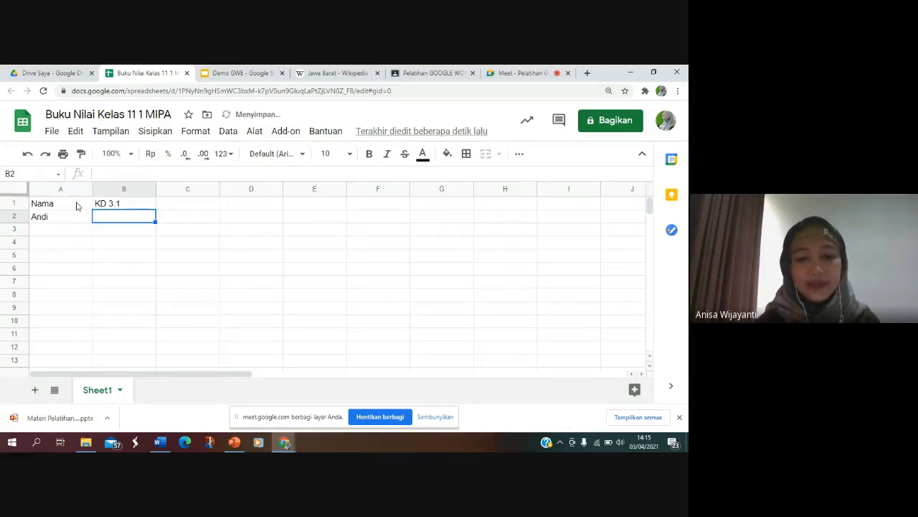
pyautogui.write('80')
pyautogui.press('Return')
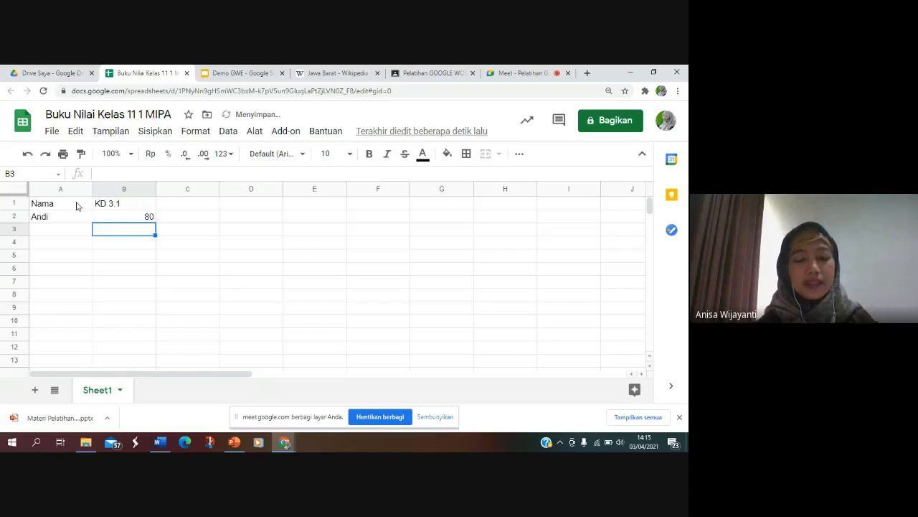
# Step: Add the grades 85 in cell B3 and 75 in cell C2
pyautogui.write('85')
pyautogui.press('Tab')
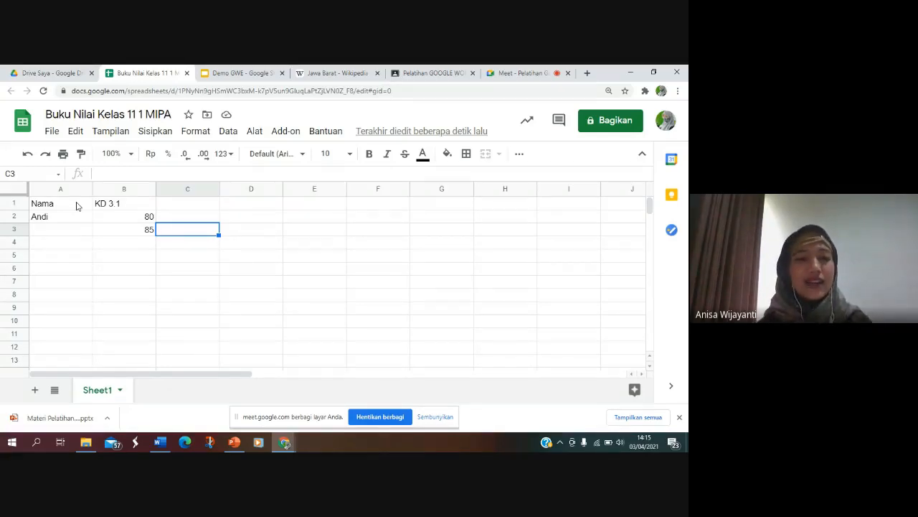
pyautogui.click(178, 221)
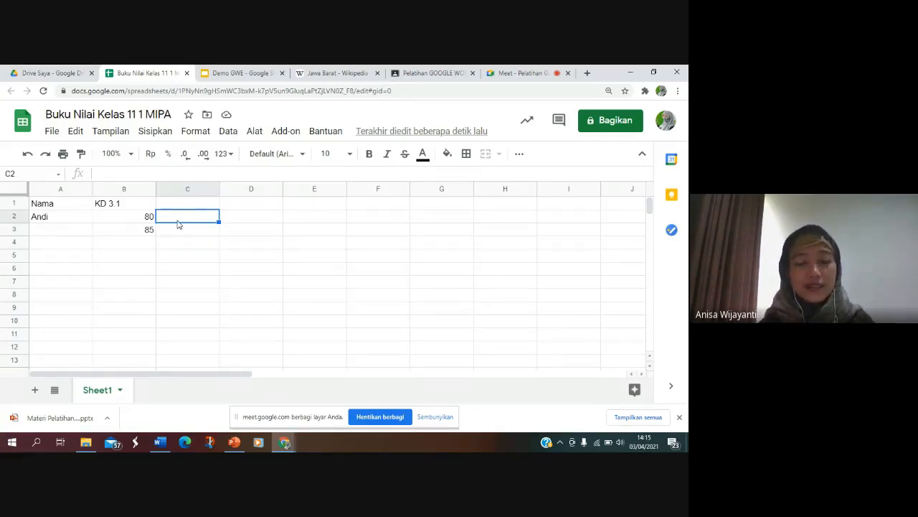
pyautogui.write('75')
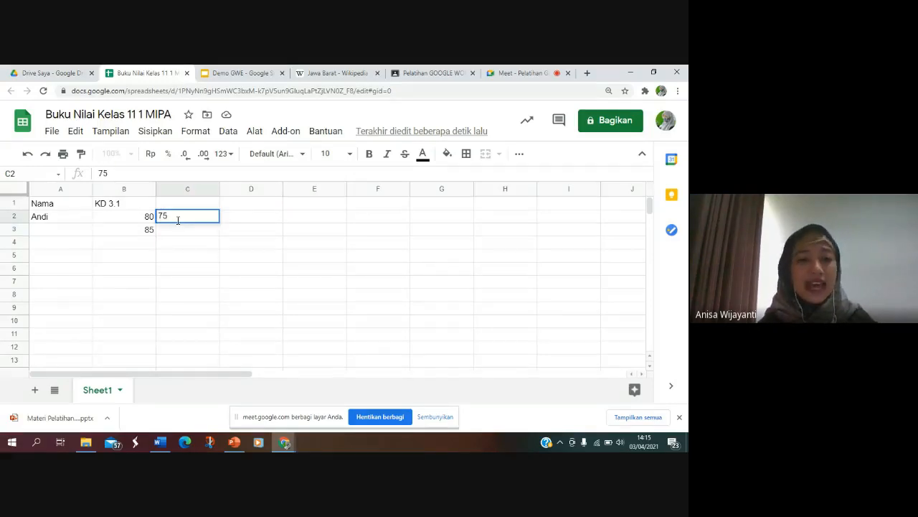
pyautogui.press('Return')
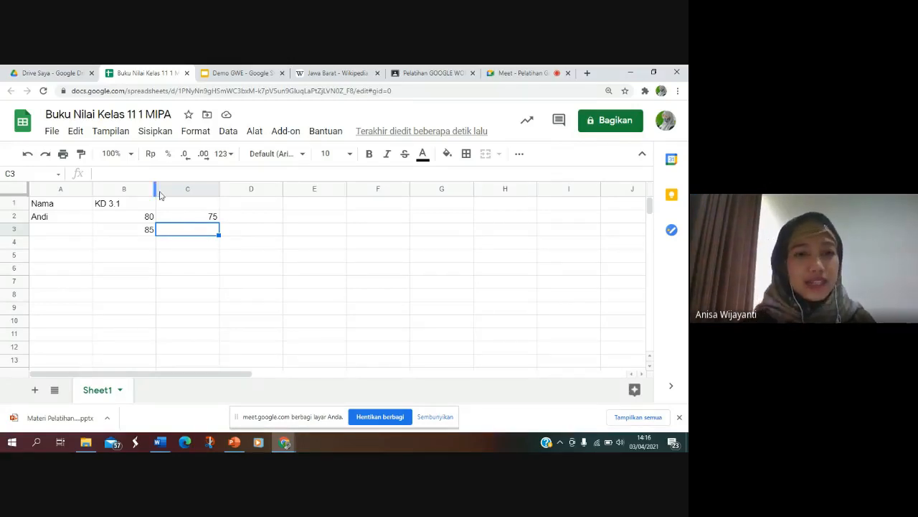
# Step: Open the Nilai di bawah KKM spreadsheet from Drive's Pelatihan Hari ke-1 folder and close the Buku Nilai Kelas 11 1 MIPA spreadsheet
pyautogui.click(44, 73)
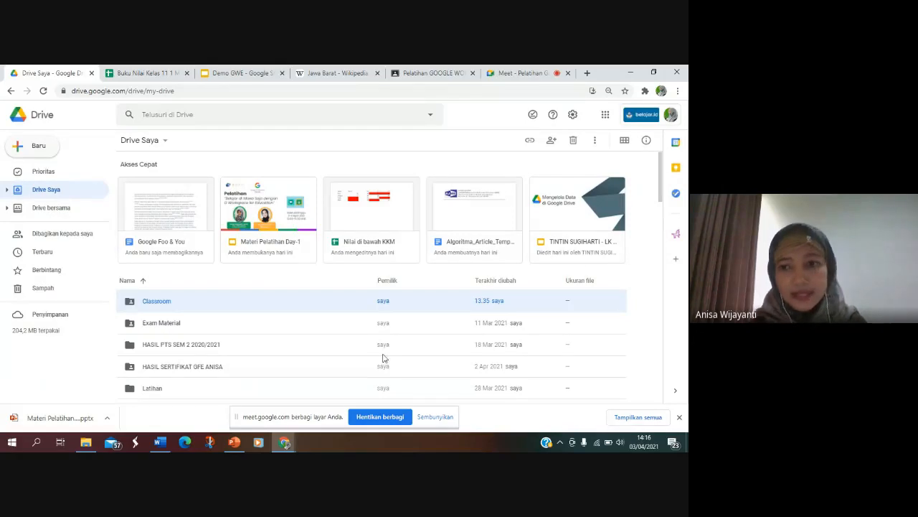
pyautogui.moveTo(660, 188); pyautogui.dragTo(666, 216)
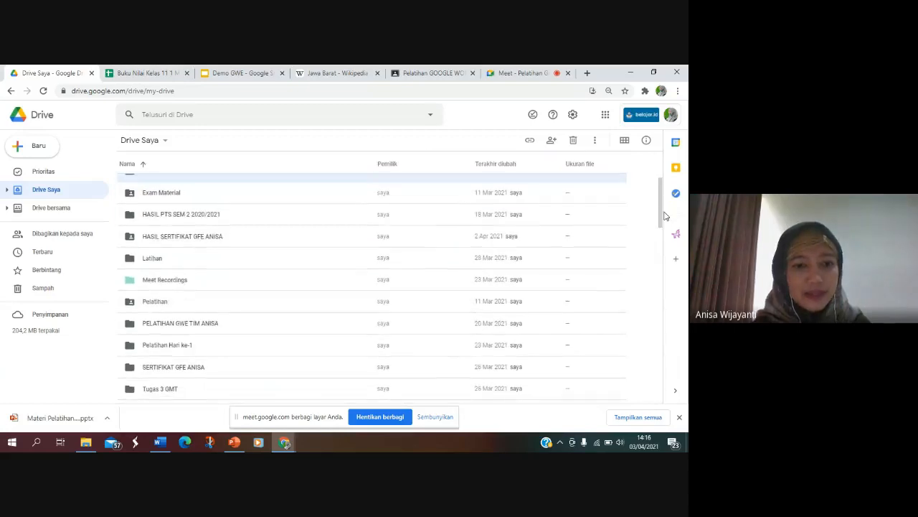
pyautogui.doubleClick(183, 348)
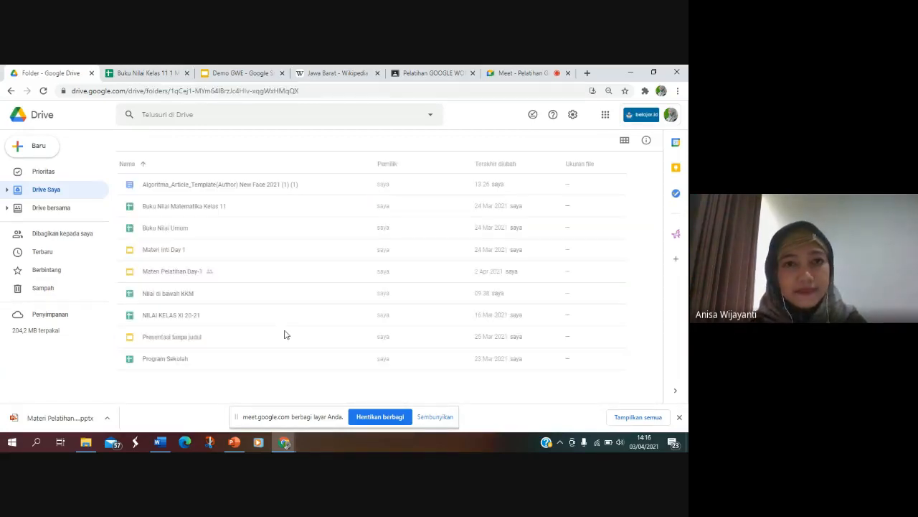
pyautogui.click(187, 299)
pyautogui.doubleClick(187, 298)
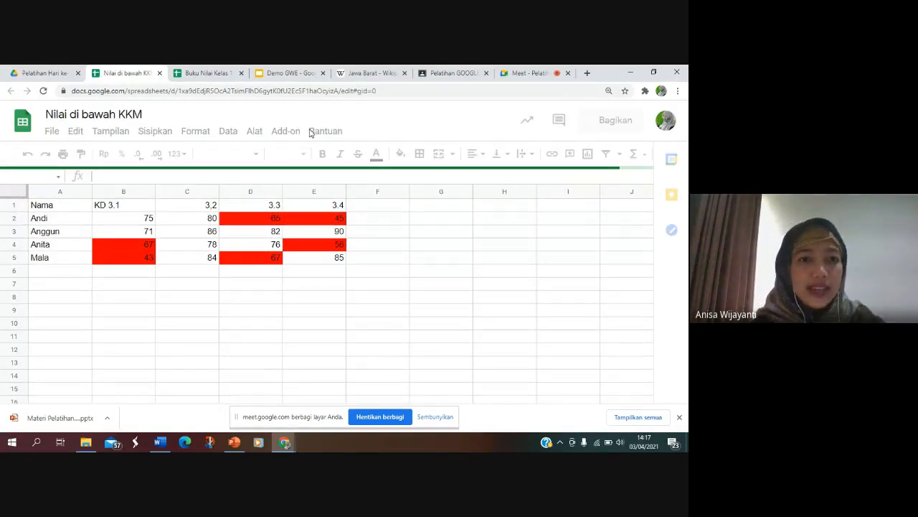
pyautogui.click(234, 73)
pyautogui.click(241, 73)
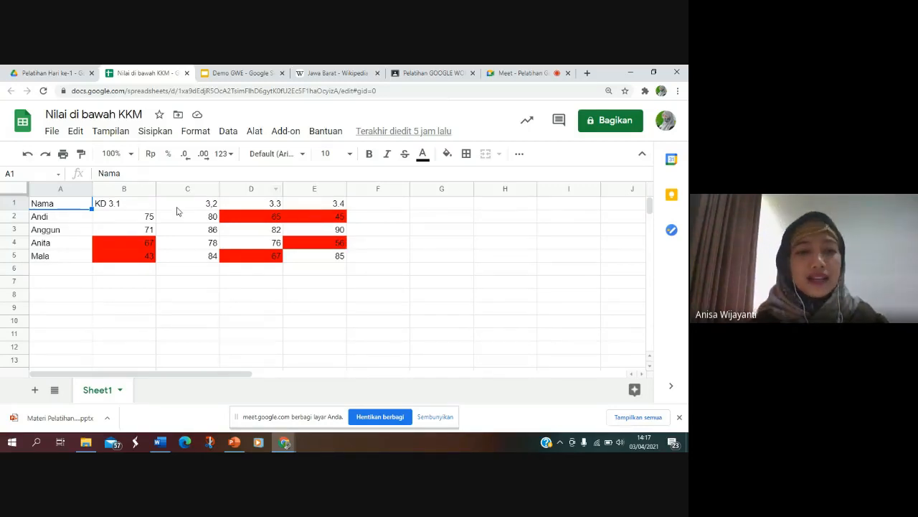
# Step: Select the grade range B2:E5 and open its conditional formatting rules
pyautogui.click(138, 216)
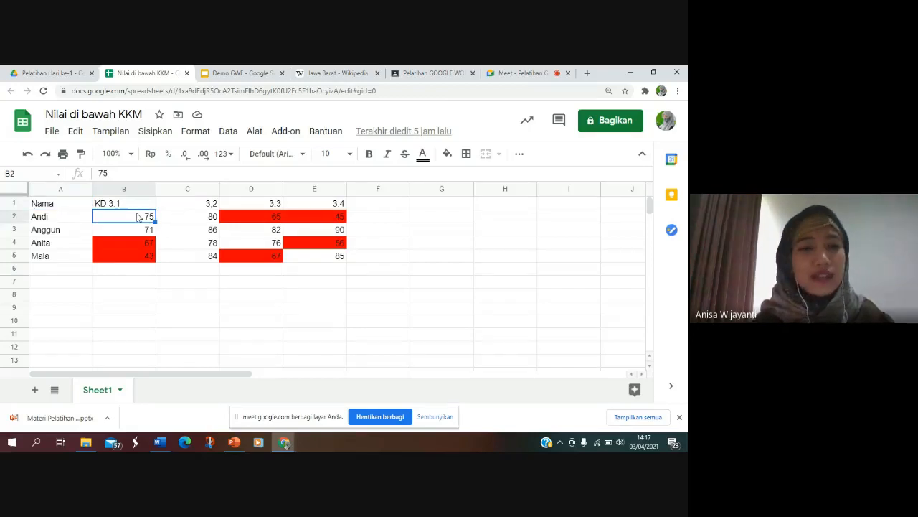
pyautogui.hotkey('shift', 'Down')
pyautogui.hotkey('shift', 'Down')
pyautogui.hotkey('shift', 'Down')
pyautogui.hotkey('shift', 'Right')
pyautogui.hotkey('shift', 'Right')
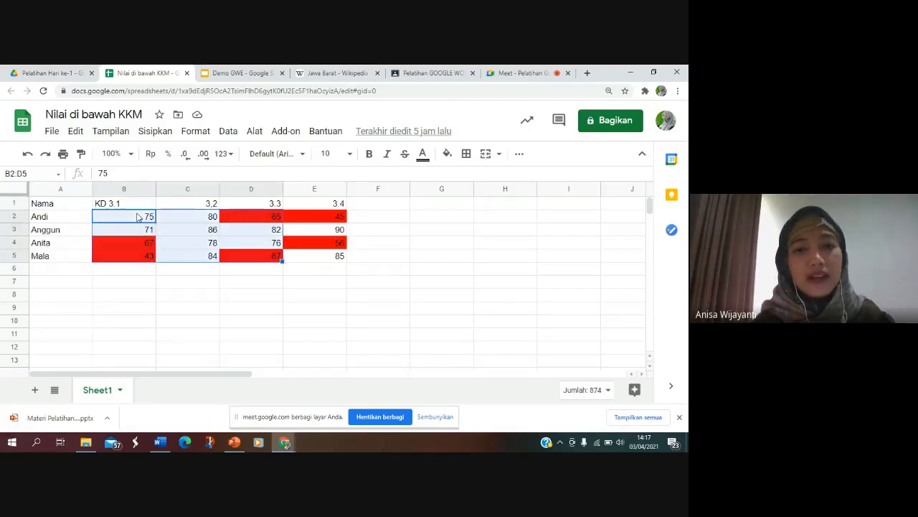
pyautogui.hotkey('shift', 'Right')
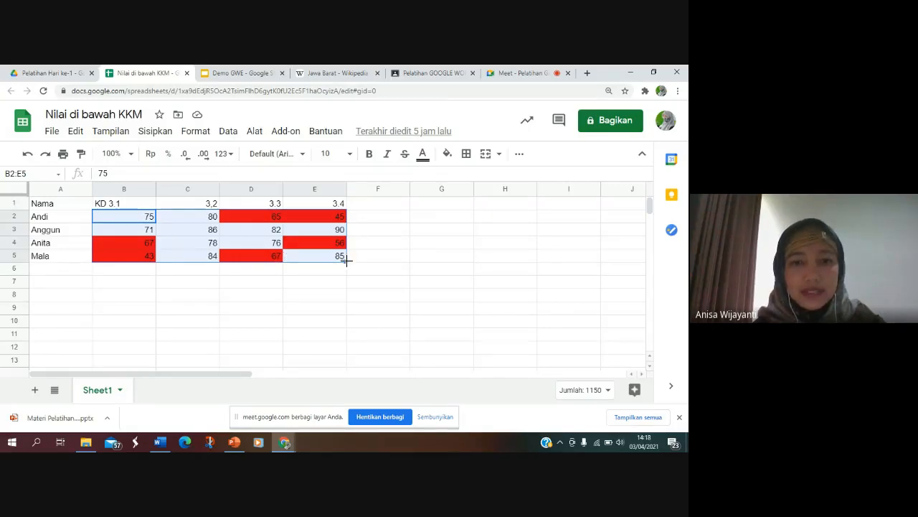
pyautogui.rightClick(124, 218)
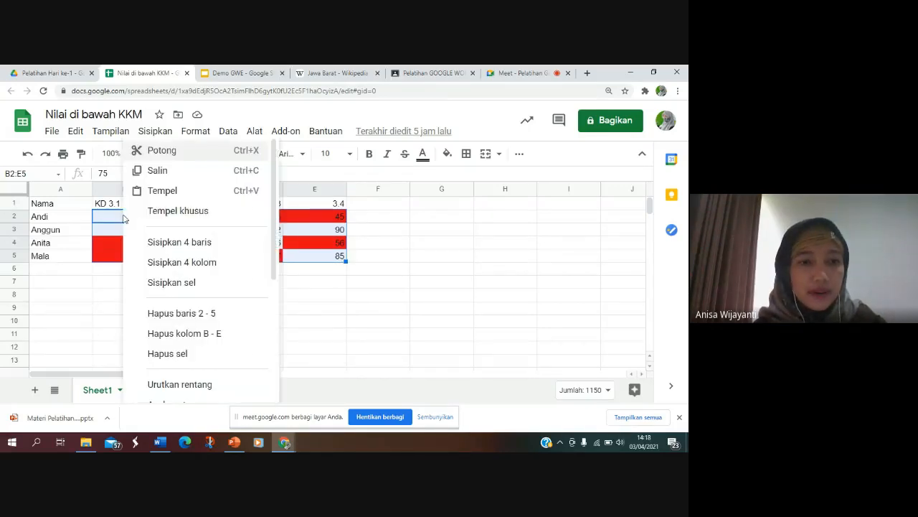
pyautogui.moveTo(275, 235); pyautogui.dragTo(263, 378)
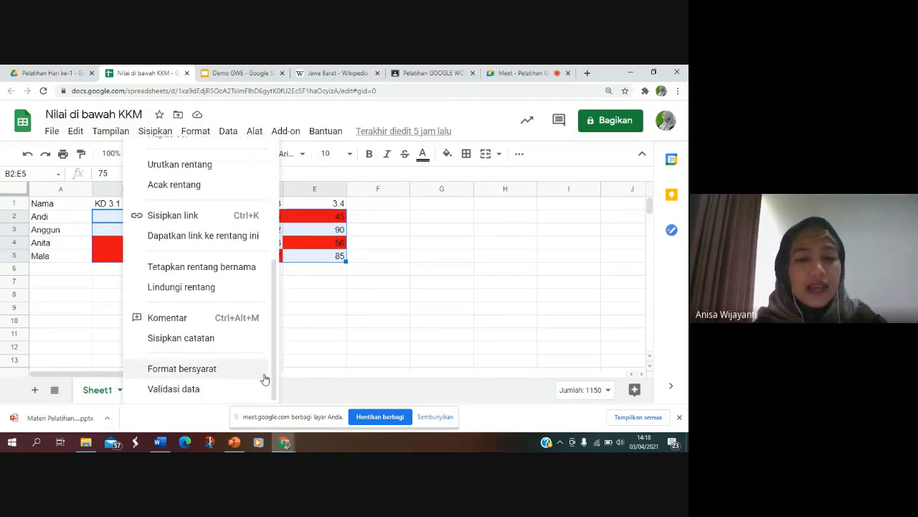
pyautogui.click(181, 370)
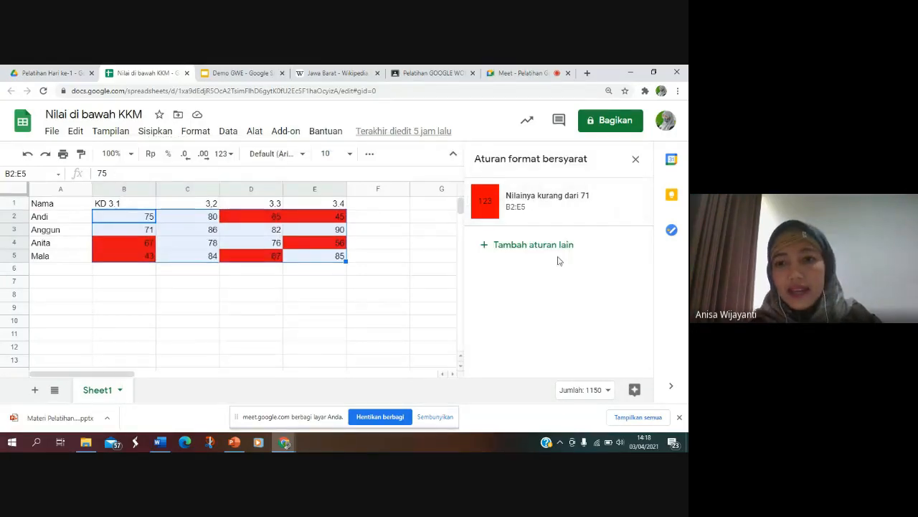
# Step: Review the range, less-than condition and red formatting style of the rule for B2:E5, and finish without changing it
pyautogui.click(546, 208)
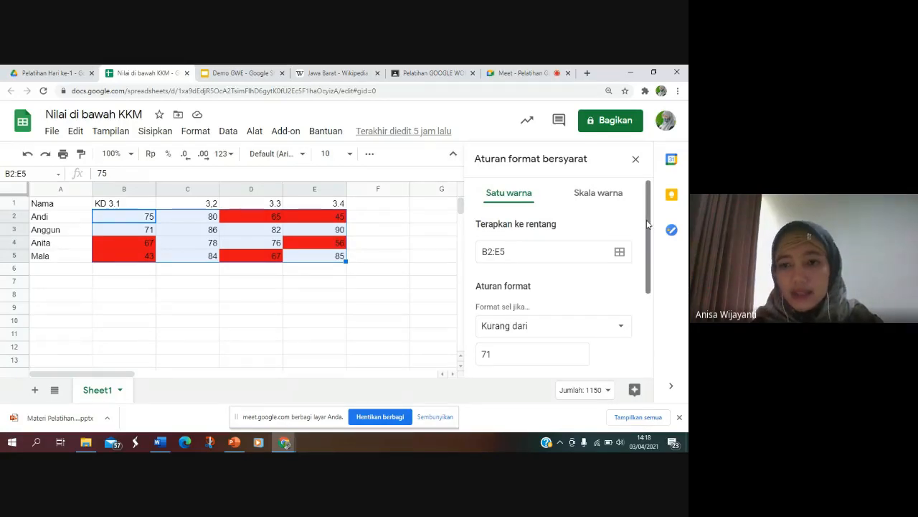
pyautogui.moveTo(648, 225); pyautogui.dragTo(647, 275)
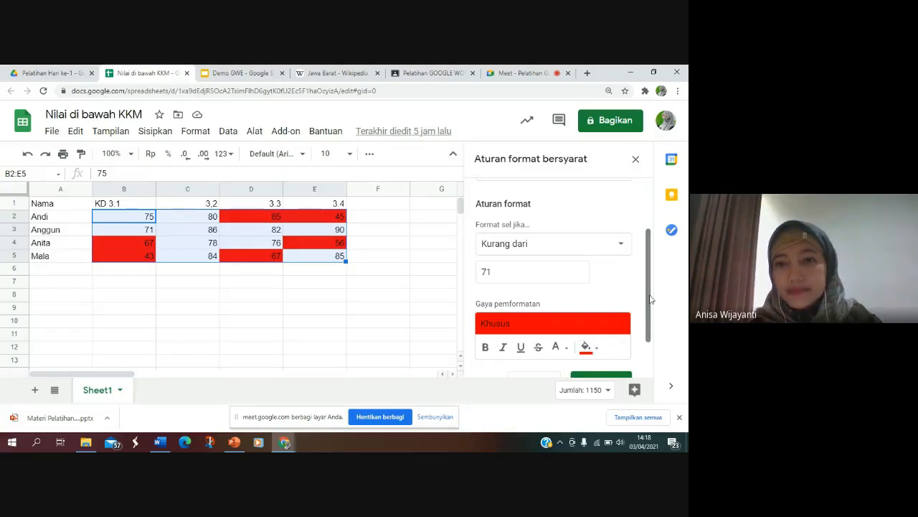
pyautogui.moveTo(651, 300); pyautogui.dragTo(652, 348)
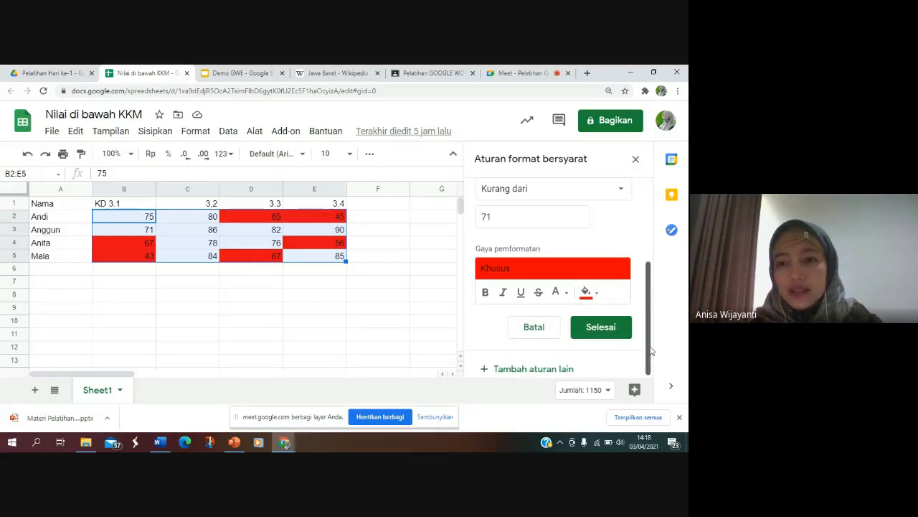
pyautogui.click(587, 336)
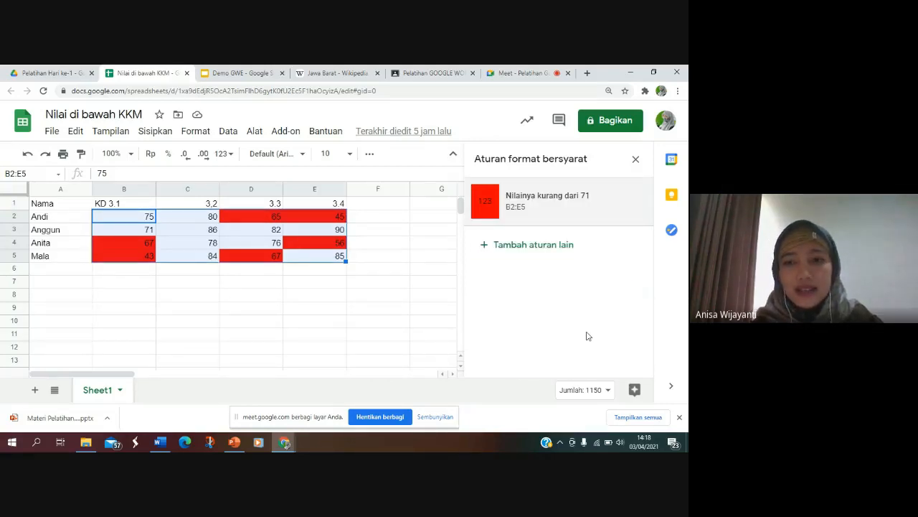
pyautogui.hotkey('ctrl', 'c')
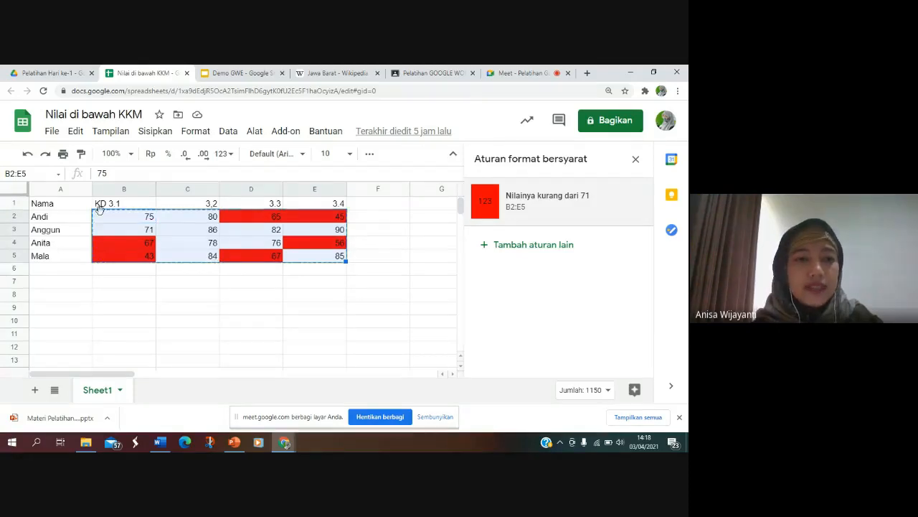
pyautogui.press('Down')
pyautogui.press('Down')
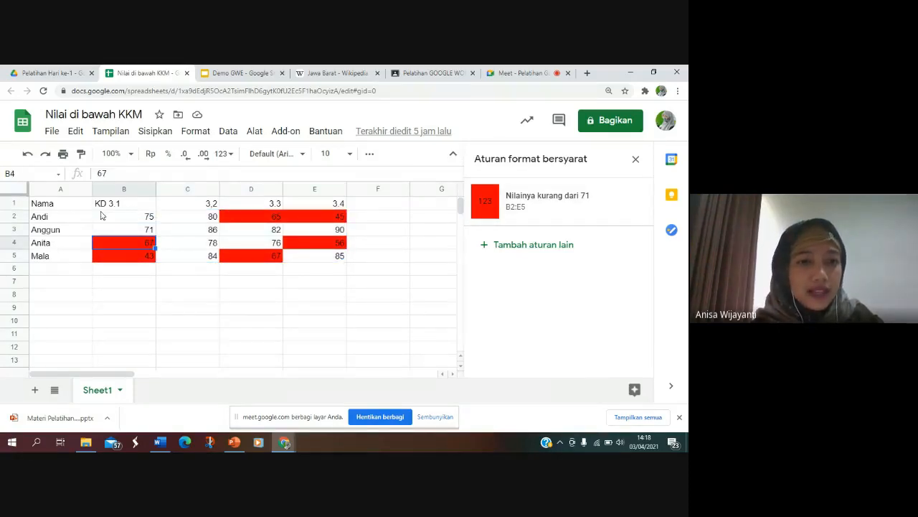
pyautogui.press('Right')
pyautogui.press('Right')
pyautogui.press('Right')
pyautogui.press('Right')
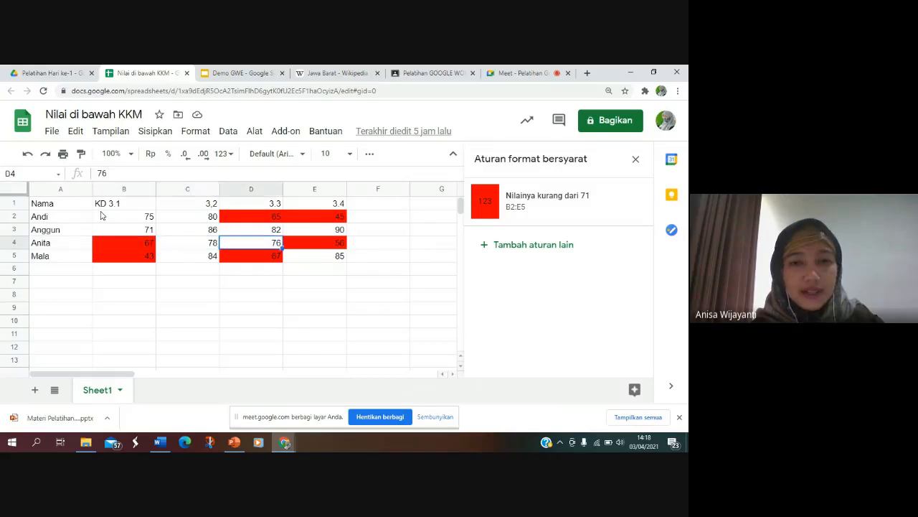
pyautogui.press('Left')
pyautogui.press('Left')
pyautogui.press('Left')
pyautogui.press('Left')
pyautogui.press('Left')
pyautogui.press('Down')
pyautogui.press('Down')
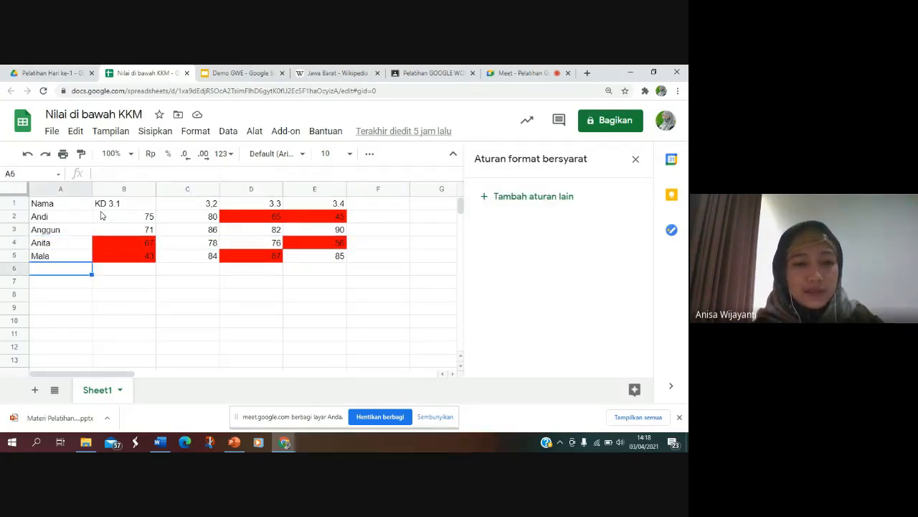
# Step: Select the grade range B2:E5 again and open conditional formatting for it
pyautogui.click(101, 220)
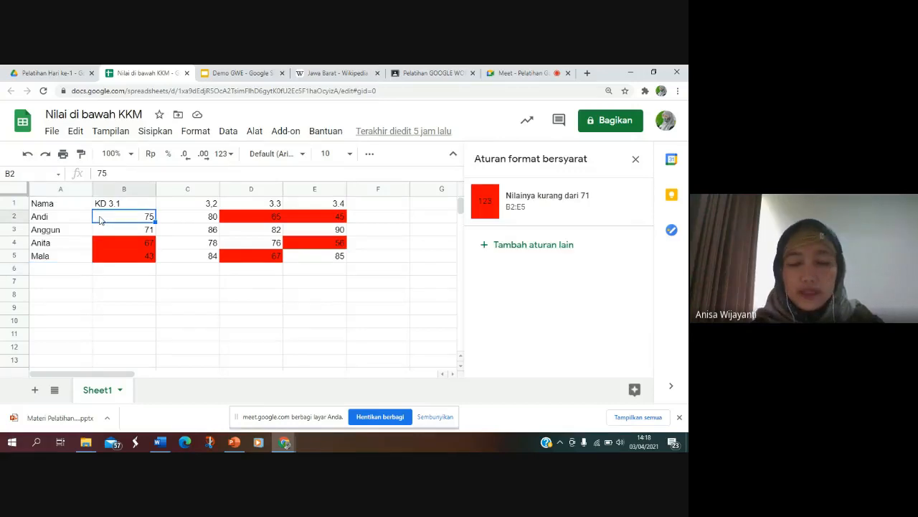
pyautogui.hotkey('shift', 'Down')
pyautogui.hotkey('shift', 'Down')
pyautogui.hotkey('shift', 'Down')
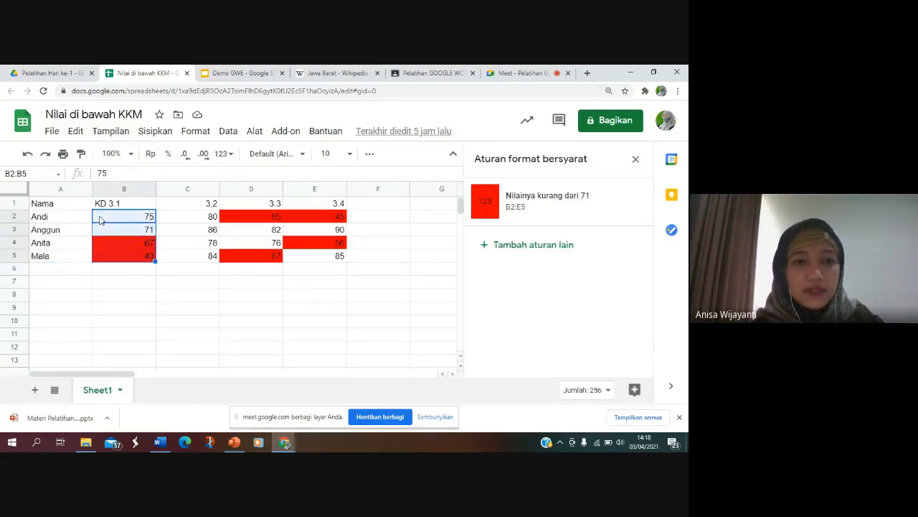
pyautogui.hotkey('shift', 'Right')
pyautogui.hotkey('shift', 'Right')
pyautogui.hotkey('shift', 'Right')
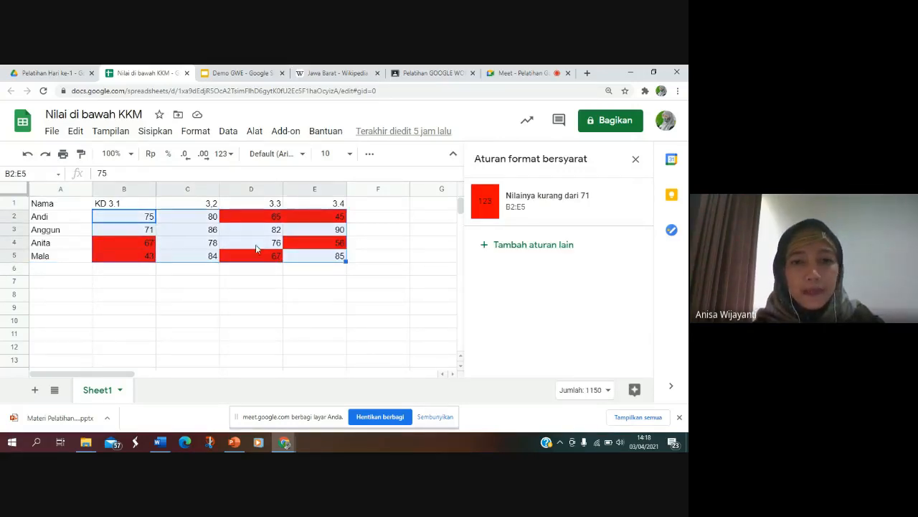
pyautogui.rightClick(327, 263)
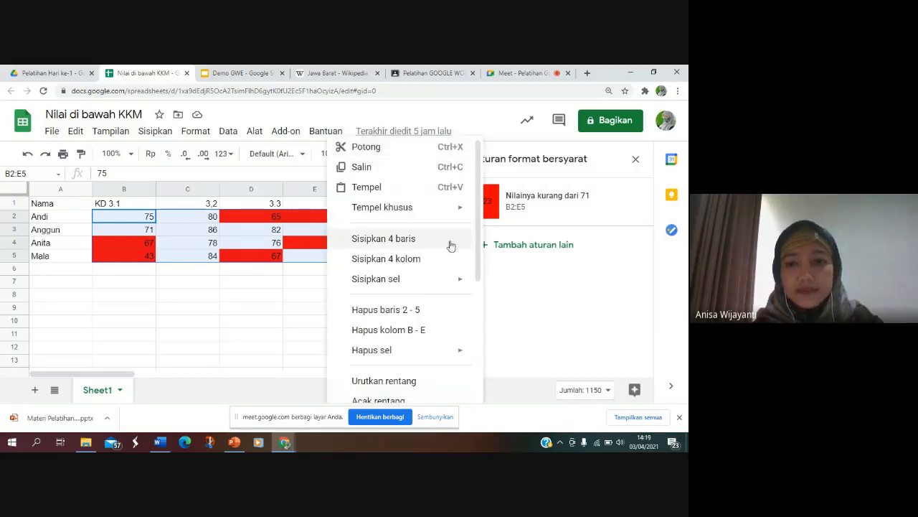
pyautogui.moveTo(482, 216); pyautogui.dragTo(480, 358)
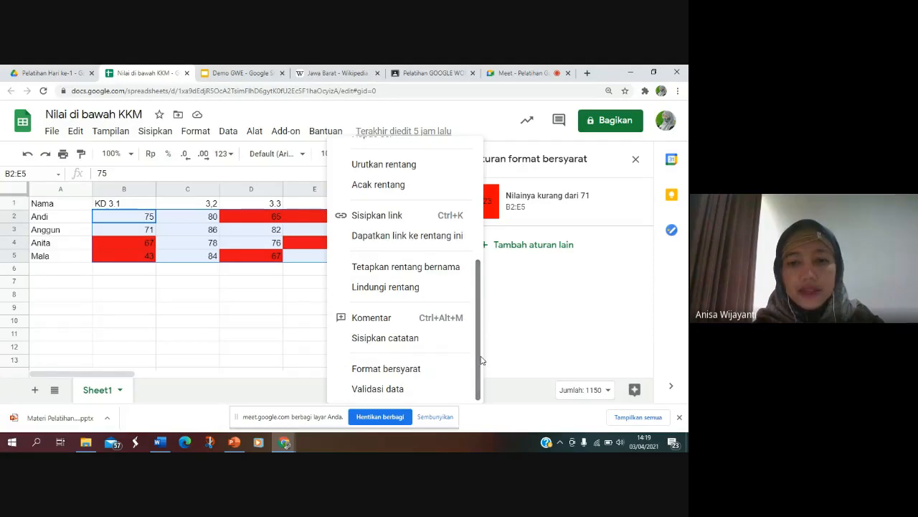
pyautogui.click(380, 370)
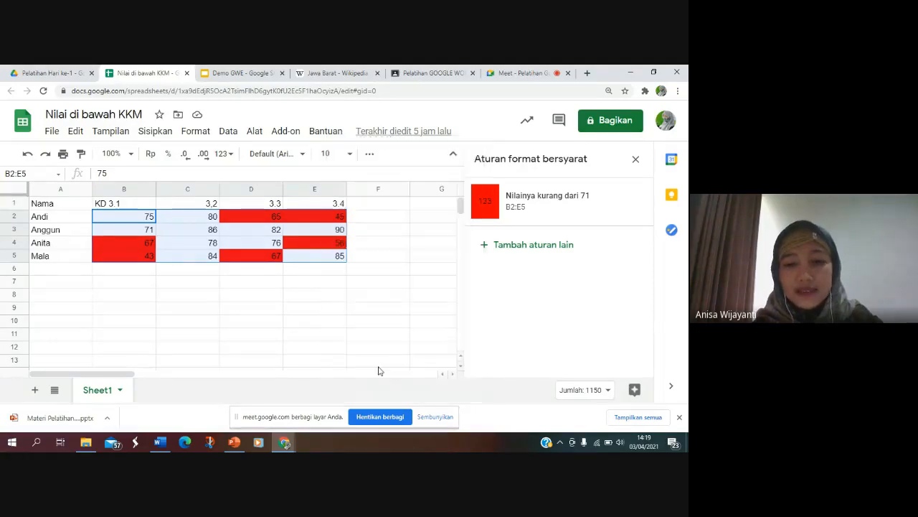
# Step: Inspect the settings of the existing less-than rule for the selected grades and close the rule editor
pyautogui.click(531, 207)
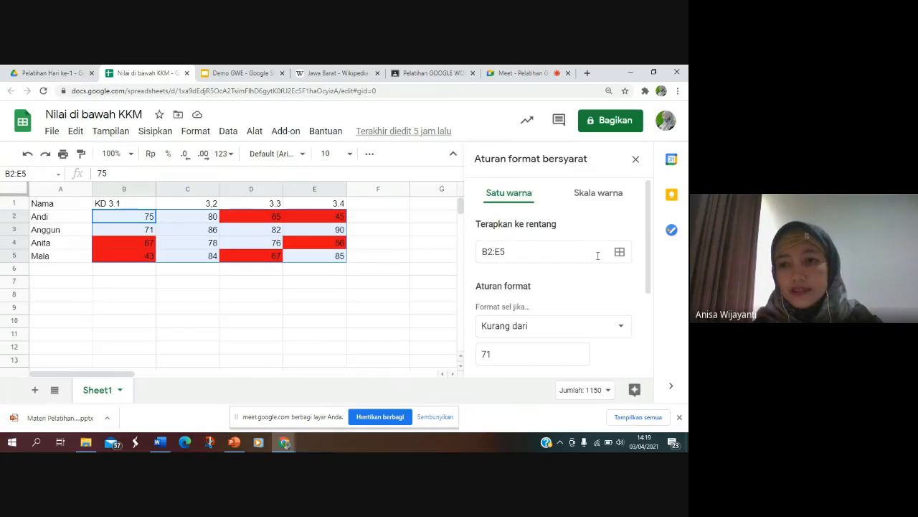
pyautogui.moveTo(647, 225); pyautogui.dragTo(653, 297)
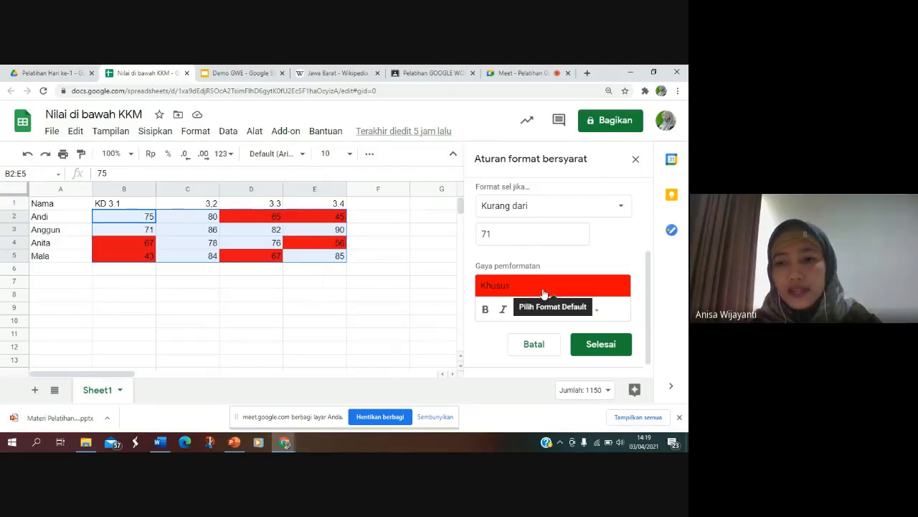
pyautogui.click(606, 344)
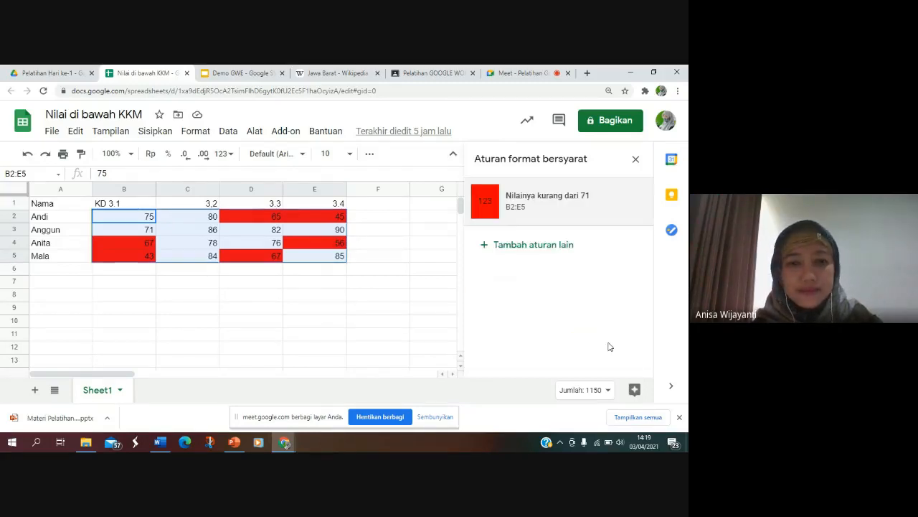
pyautogui.click(248, 284)
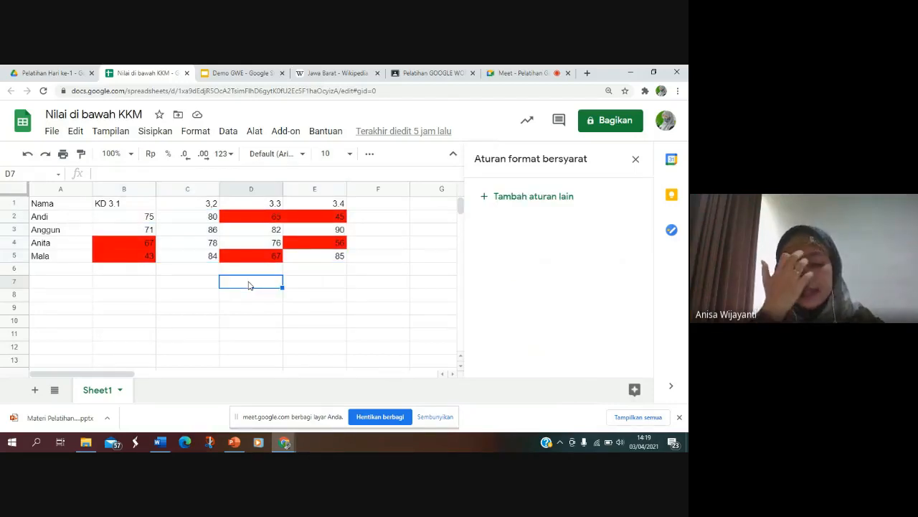
pyautogui.click(122, 394)
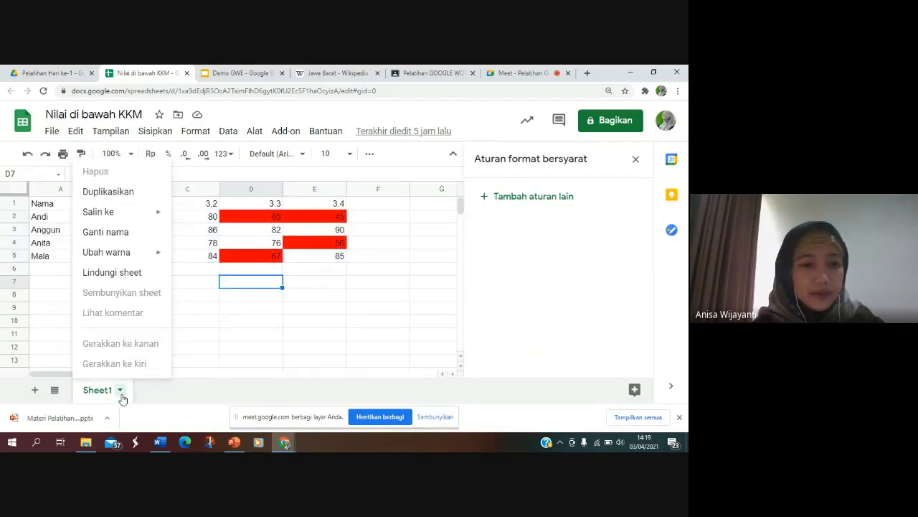
pyautogui.click(247, 299)
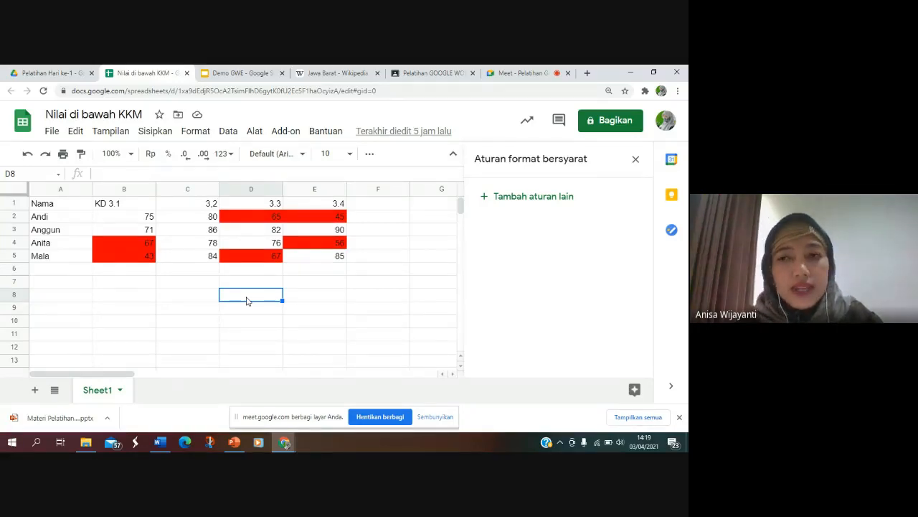
# Step: Start sharing the spreadsheet with the recipient's e-mail address and add the message "Berikut adalah laporan keuangan....."
pyautogui.click(609, 127)
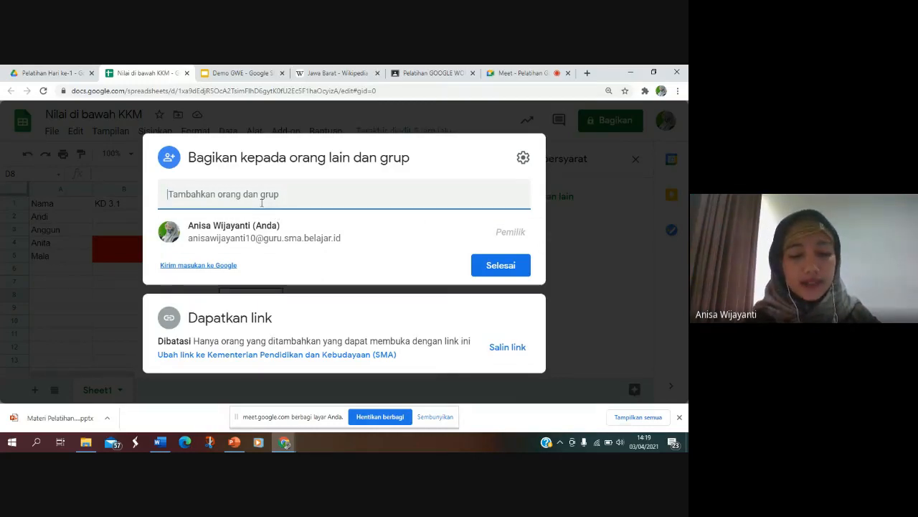
pyautogui.hotkey('ctrl', 'v')
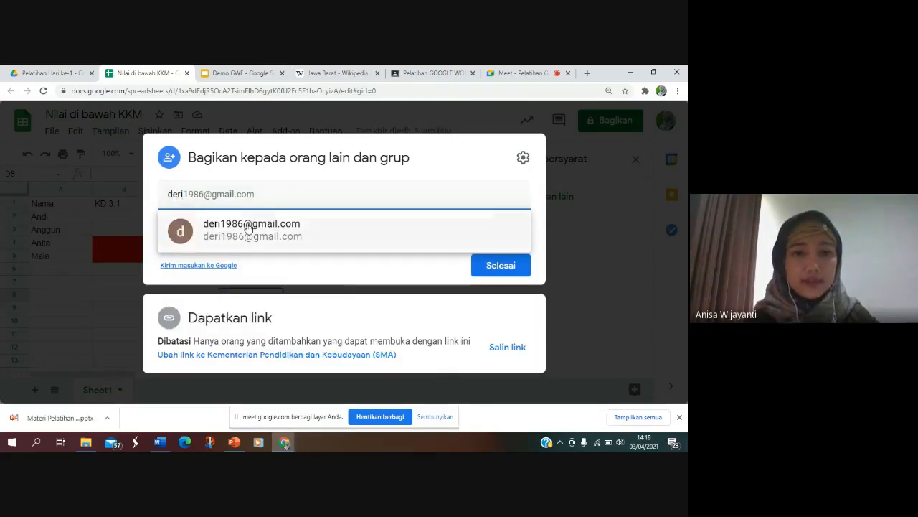
pyautogui.click(250, 225)
pyautogui.click(210, 245)
pyautogui.write('Berikut adalah laporan keuangan.....')
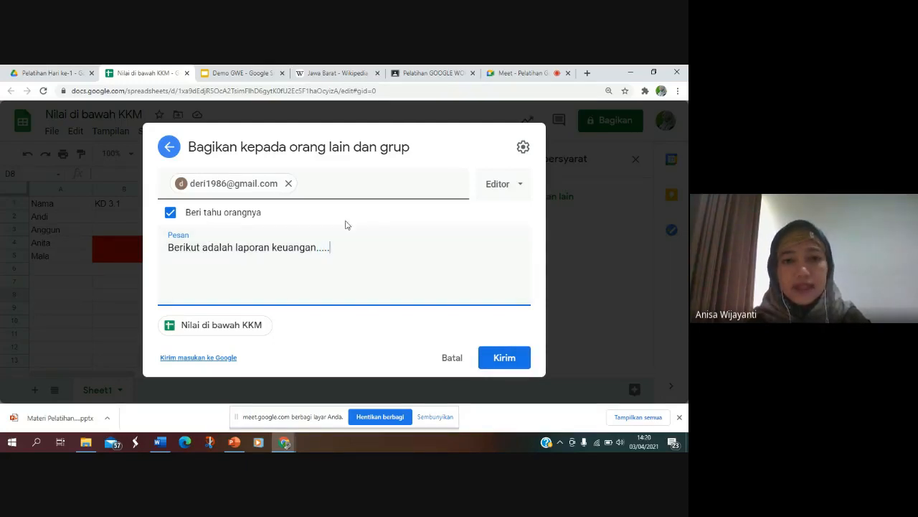
# Step: Set the recipient's role to Pemberi komentar and send the invitation, confirming sharing outside the organisation
pyautogui.click(506, 183)
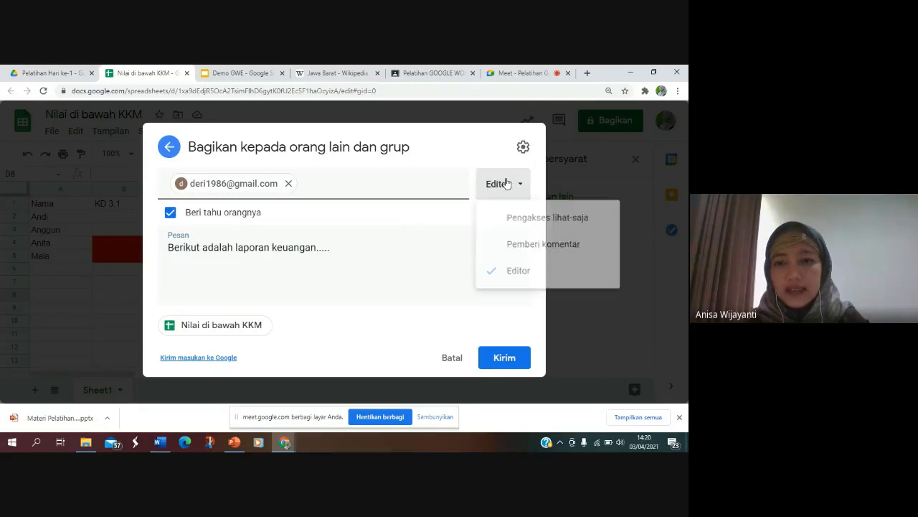
pyautogui.click(545, 249)
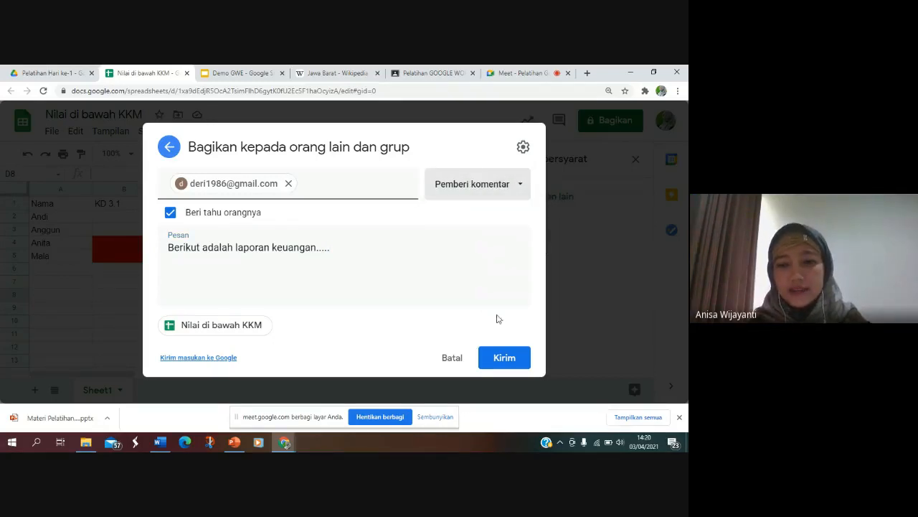
pyautogui.click(504, 355)
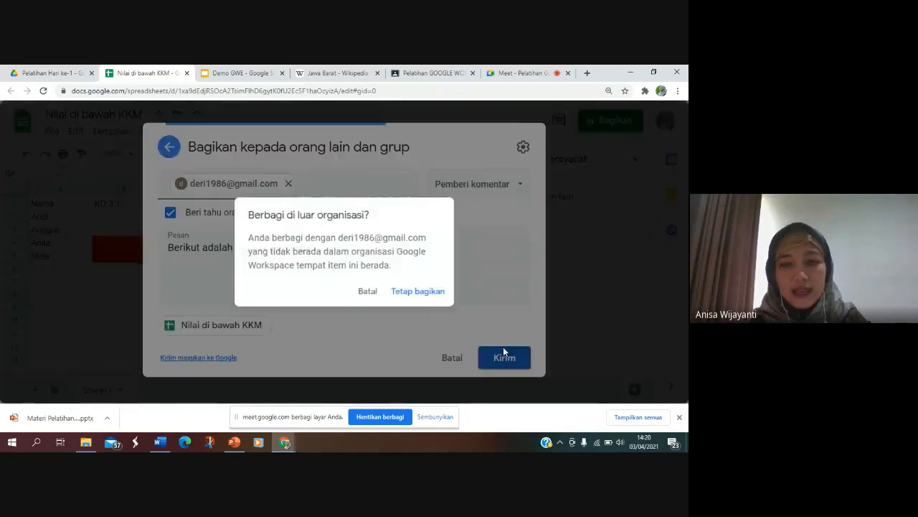
pyautogui.click(405, 297)
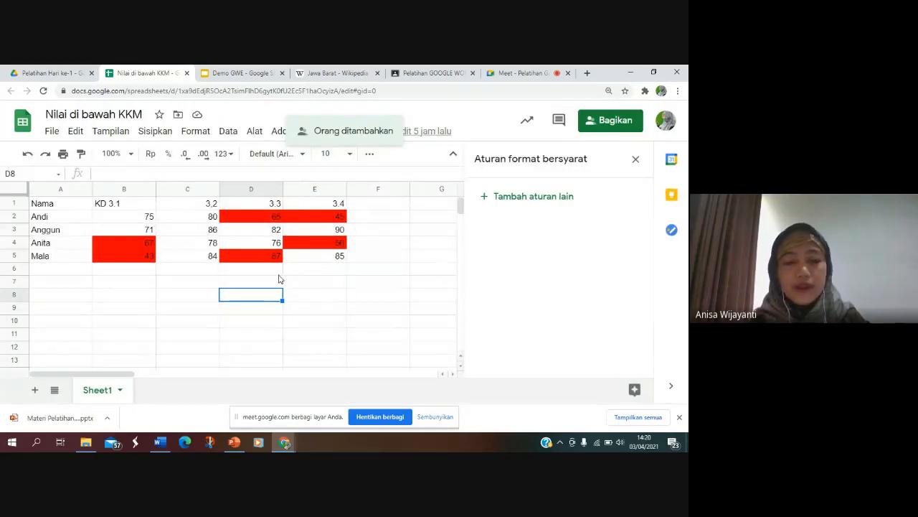
pyautogui.click(278, 271)
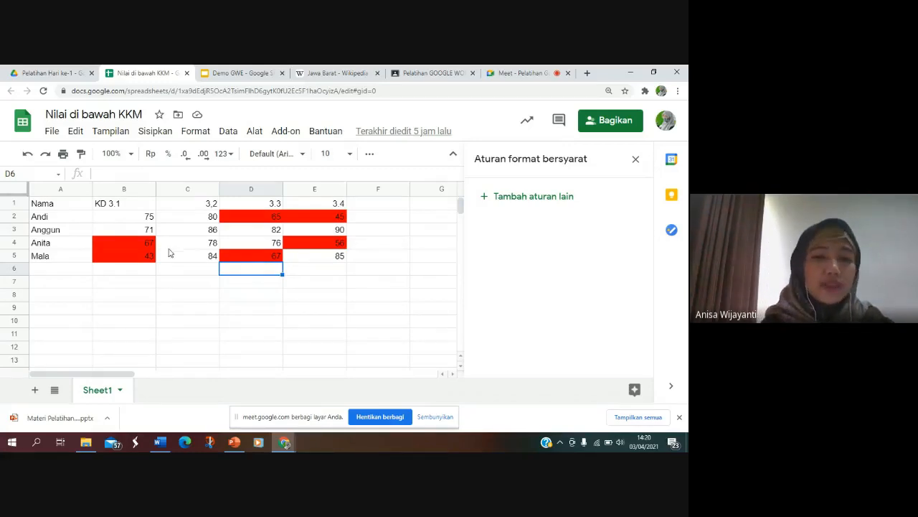
pyautogui.click(119, 389)
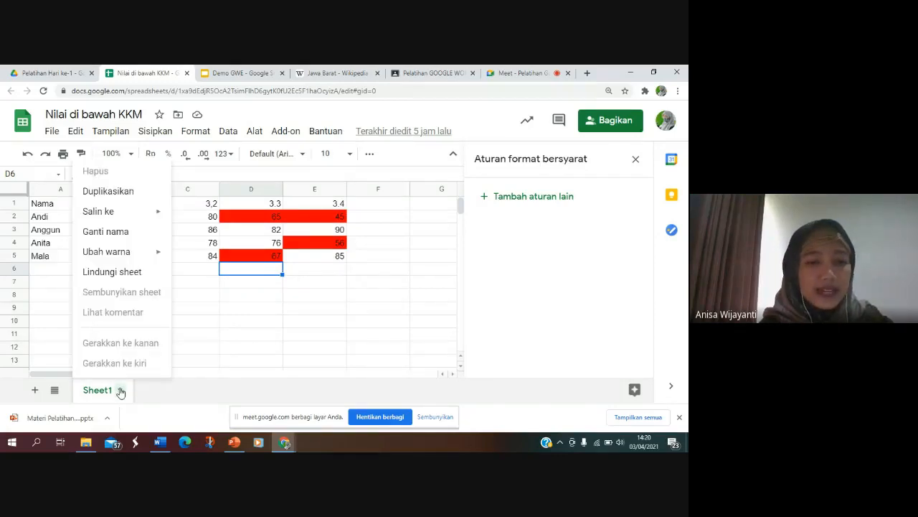
pyautogui.click(257, 300)
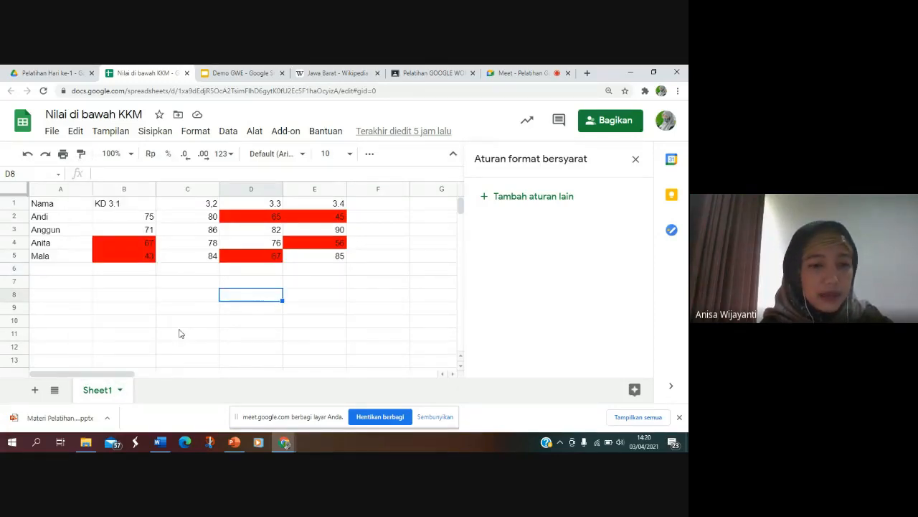
# Step: Look at the range and sheet protection options for Sheet1, and close the protection and conditional formatting settings
pyautogui.click(120, 392)
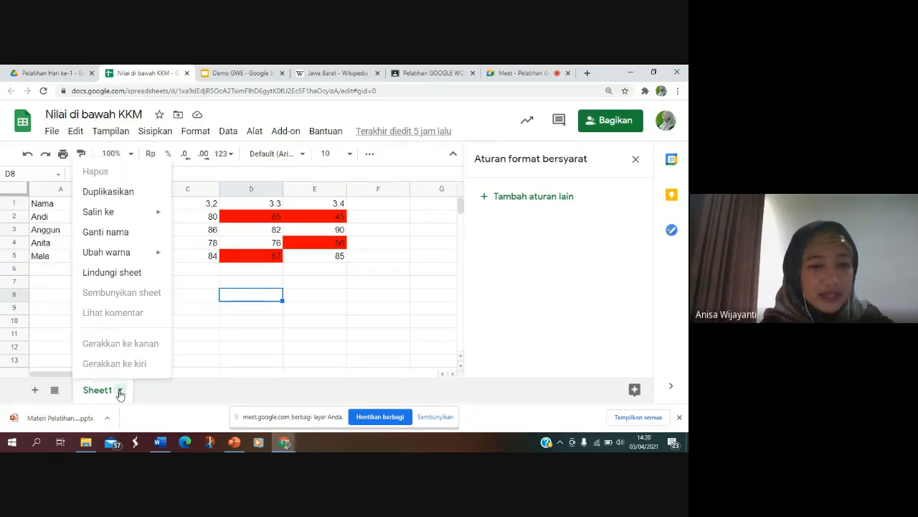
pyautogui.click(133, 275)
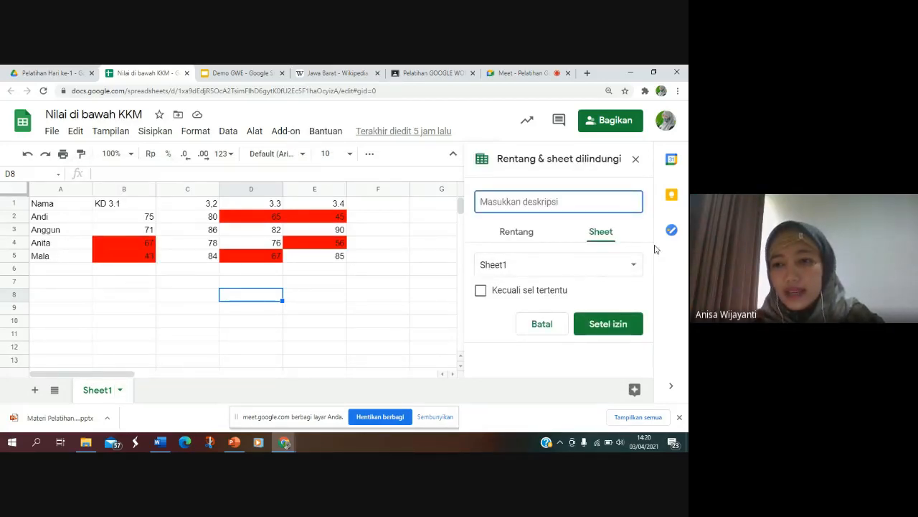
pyautogui.click(516, 237)
pyautogui.click(610, 231)
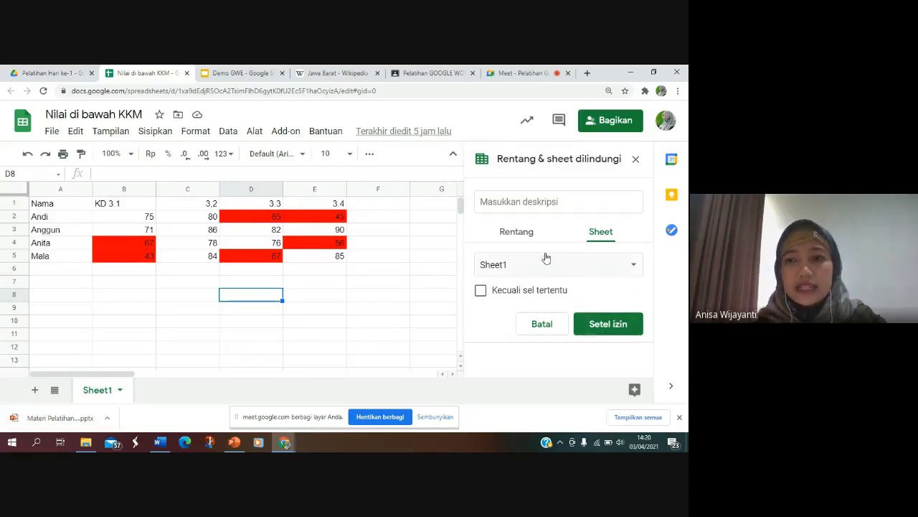
pyautogui.click(635, 160)
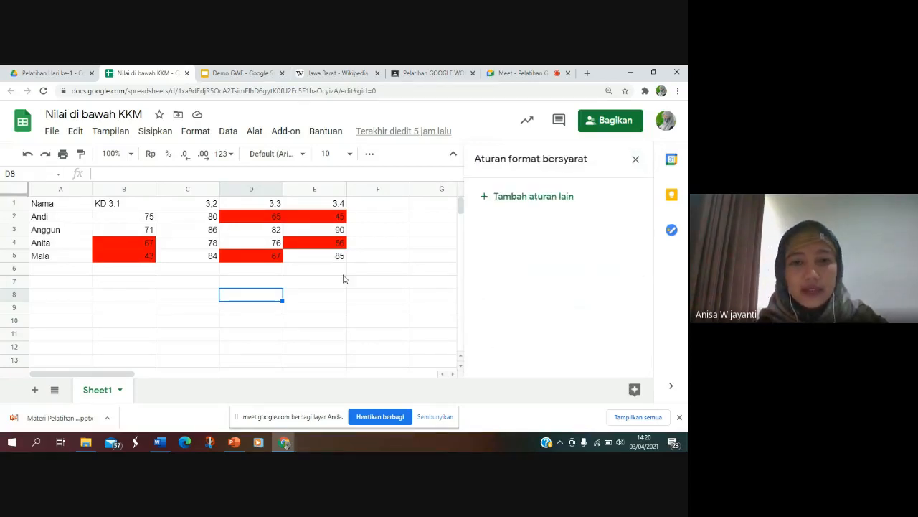
pyautogui.click(637, 160)
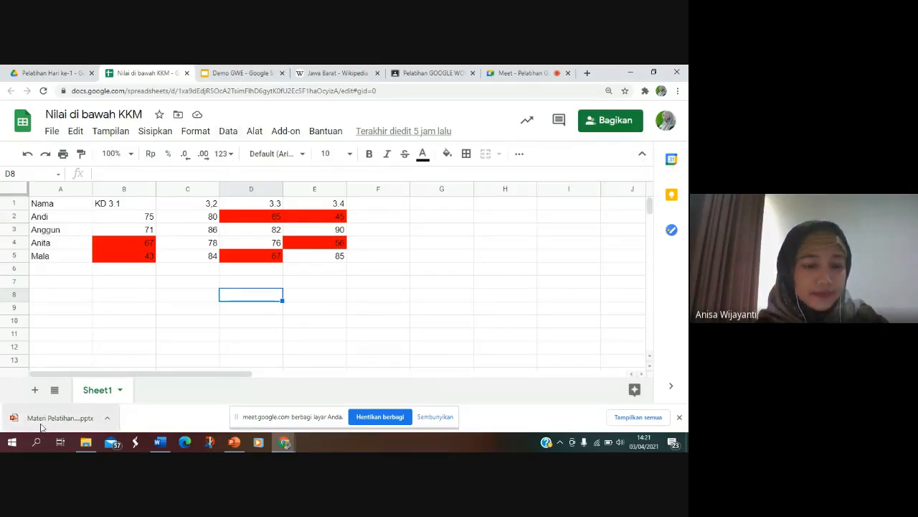
# Step: Open the Materi Pelatihan Day-1 presentation from the Pelatihan Hari ke-1 folder in Google Drive
pyautogui.click(50, 72)
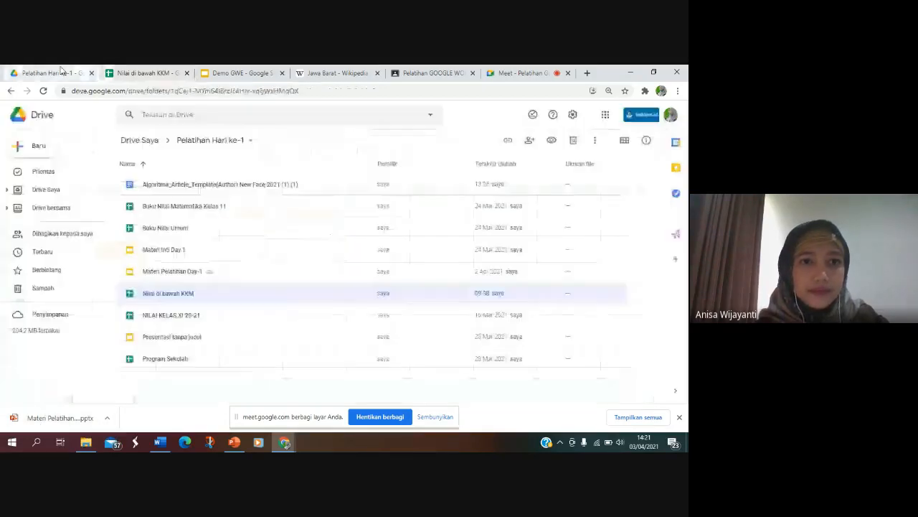
pyautogui.doubleClick(177, 275)
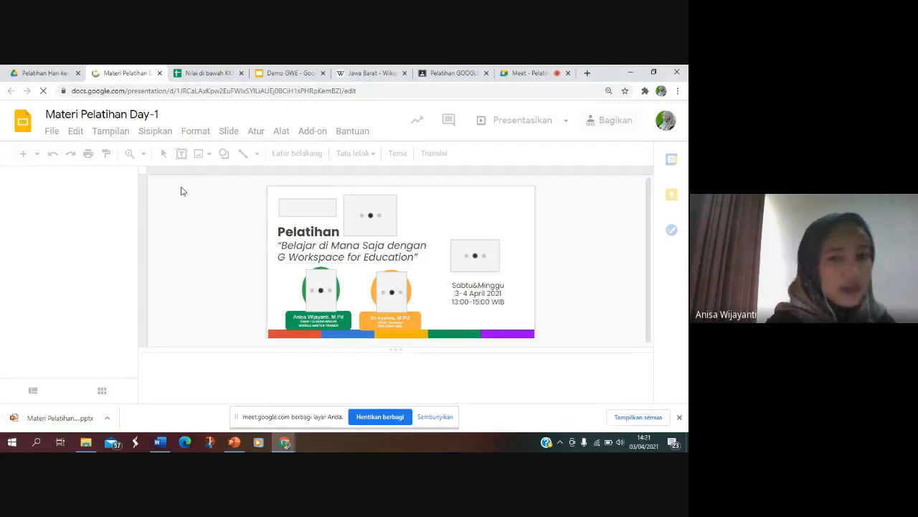
# Step: In the Nilai di bawah KKM spreadsheet, look at the file import options and the Drive Saya folders, and close the import dialog
pyautogui.click(207, 74)
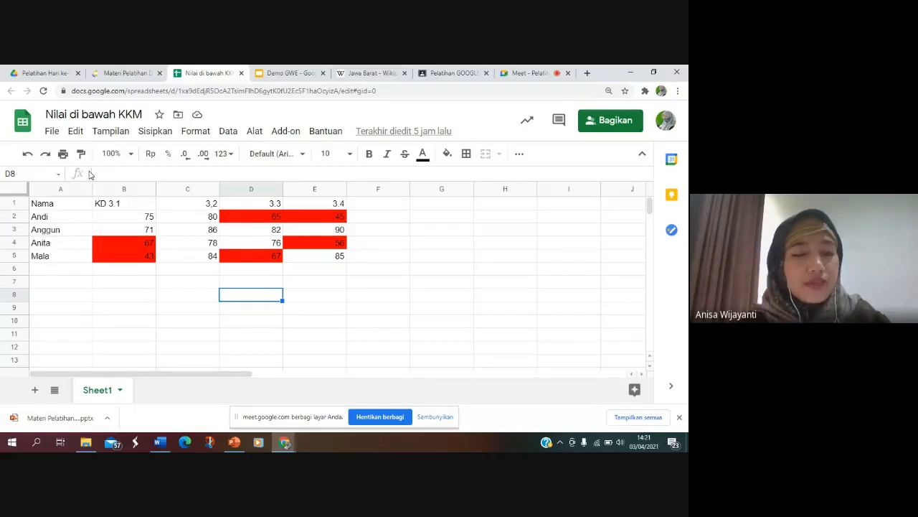
pyautogui.click(50, 132)
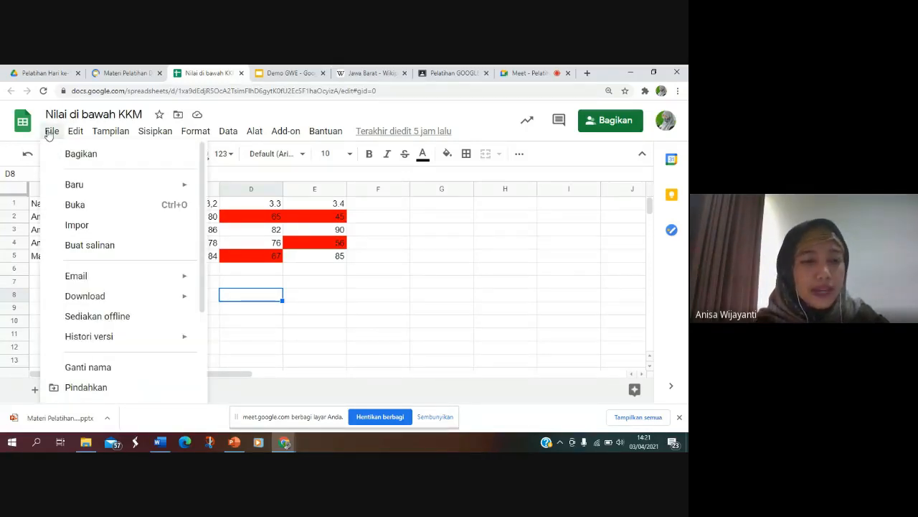
pyautogui.moveTo(55, 179)
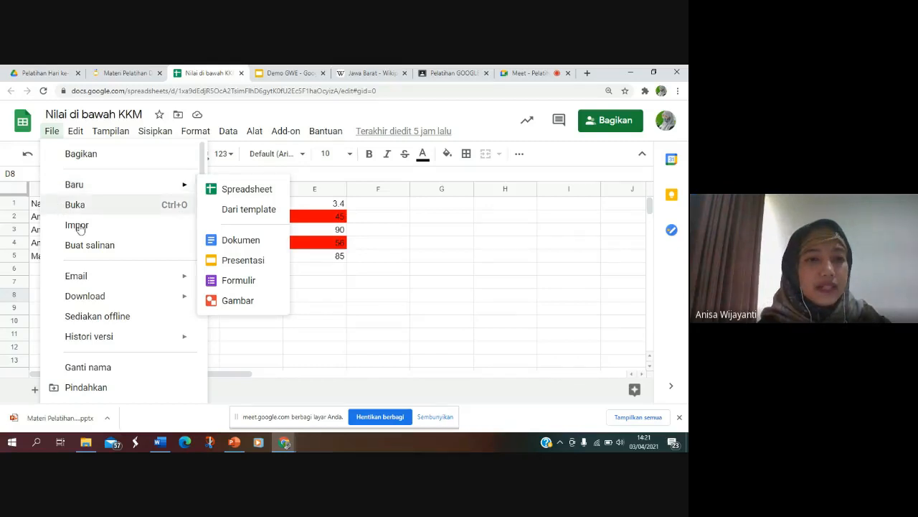
pyautogui.click(44, 135)
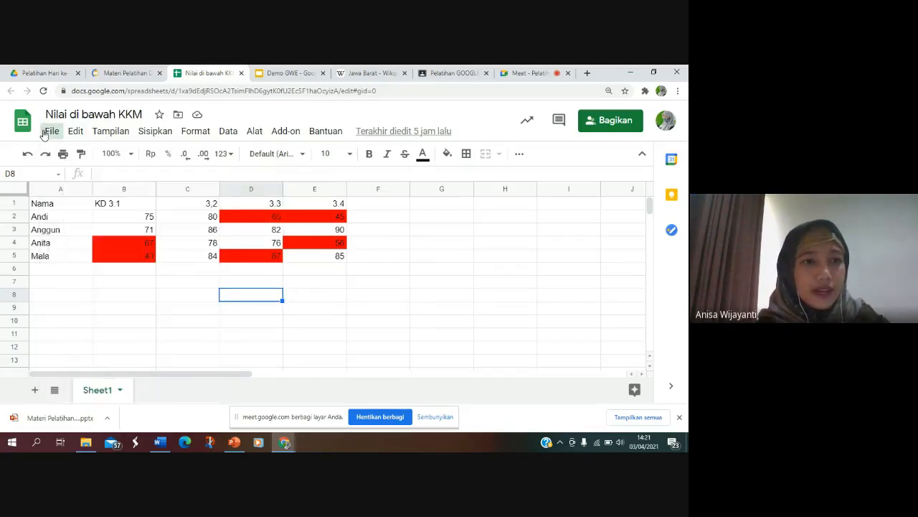
pyautogui.click(49, 132)
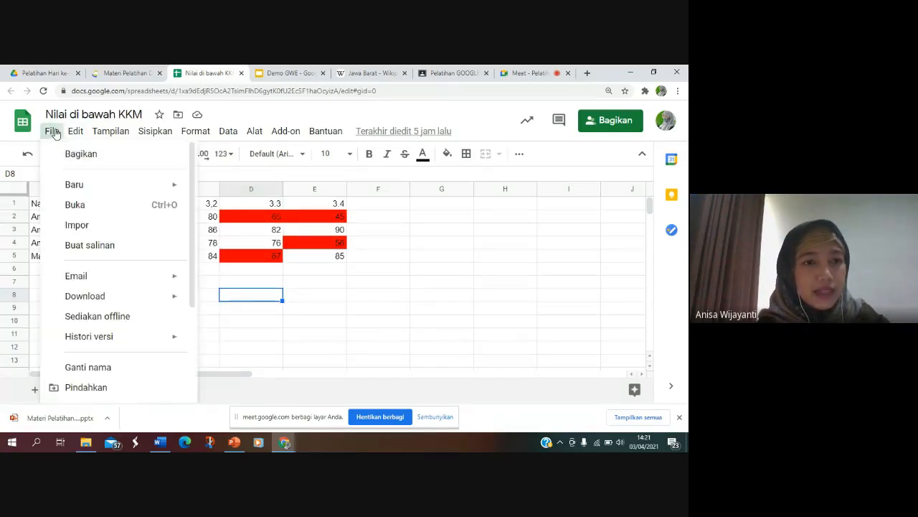
pyautogui.click(75, 231)
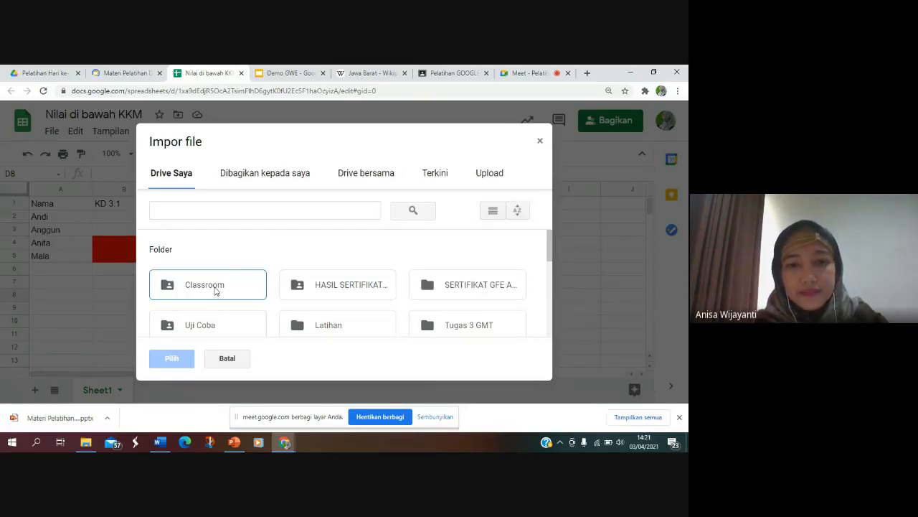
pyautogui.click(550, 246)
pyautogui.moveTo(549, 246); pyautogui.dragTo(548, 280)
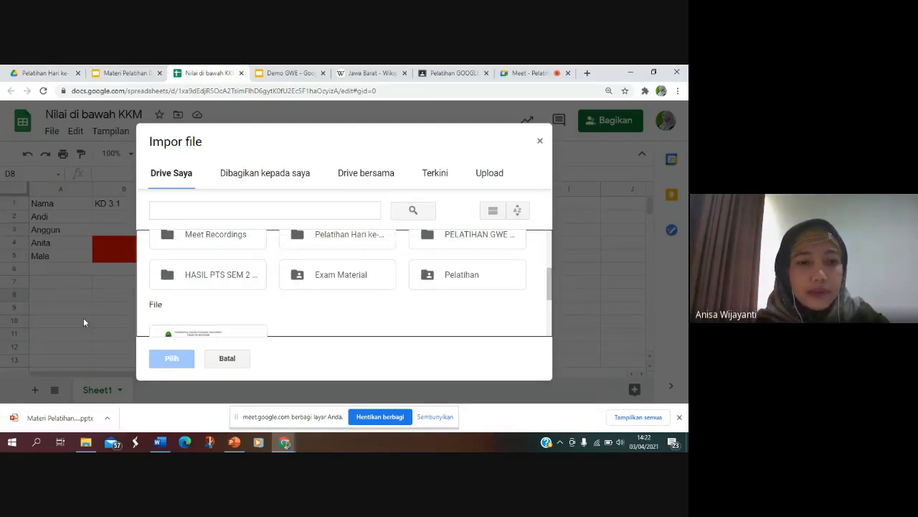
pyautogui.click(241, 275)
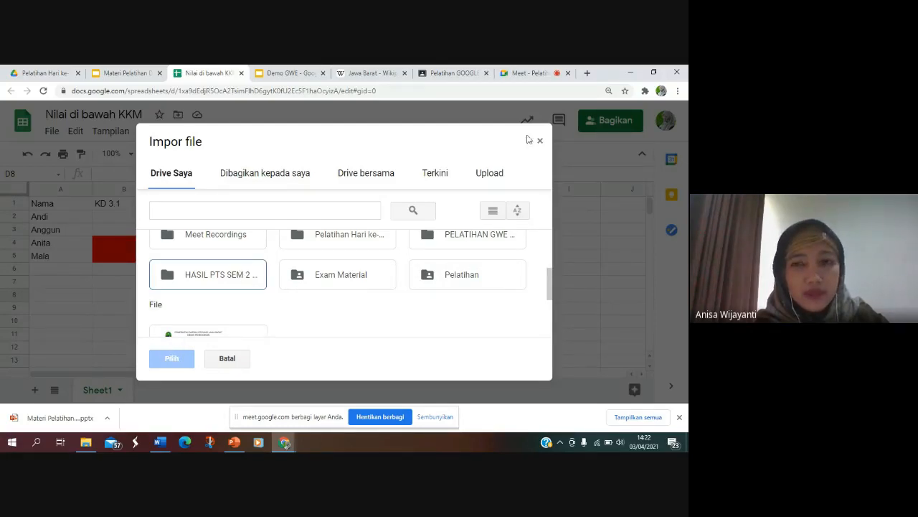
pyautogui.click(541, 139)
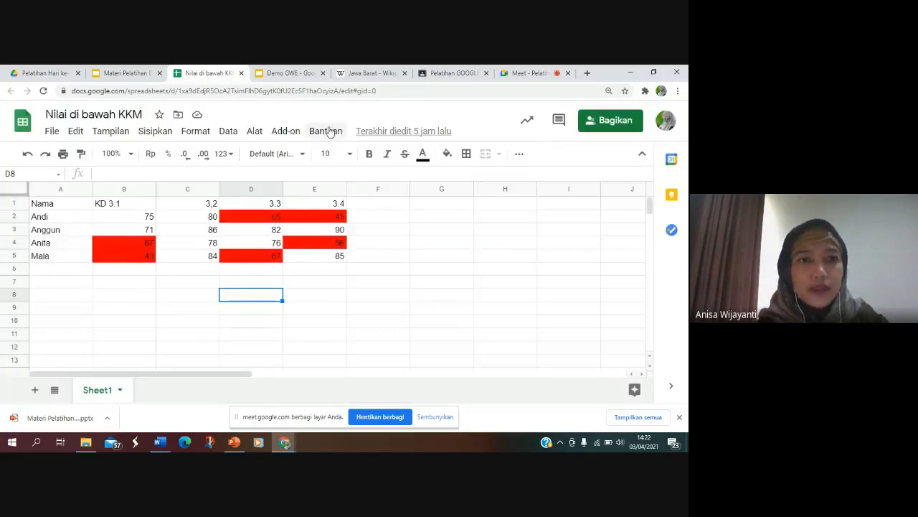
# Step: Switch to the Materi Pelatihan Day-1 presentation and look through its slides from slide 2 to slide 5
pyautogui.click(138, 74)
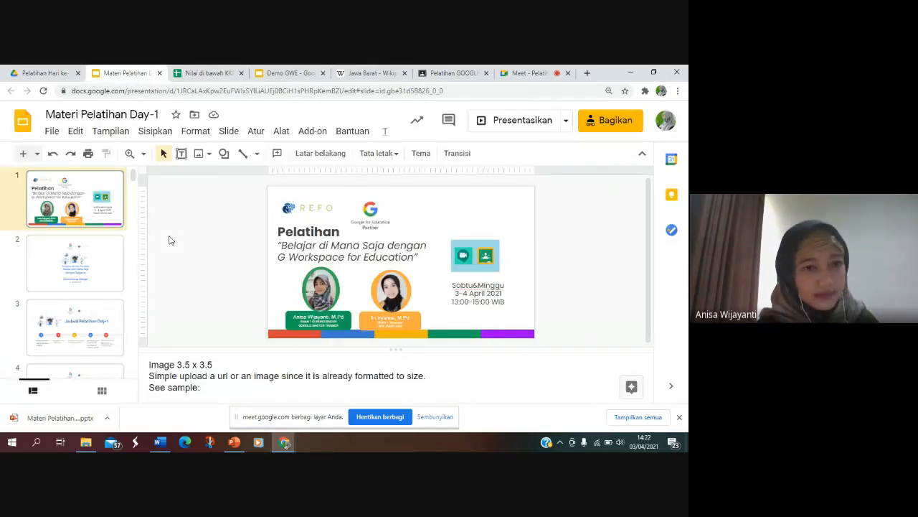
pyautogui.click(71, 267)
pyautogui.press('Down')
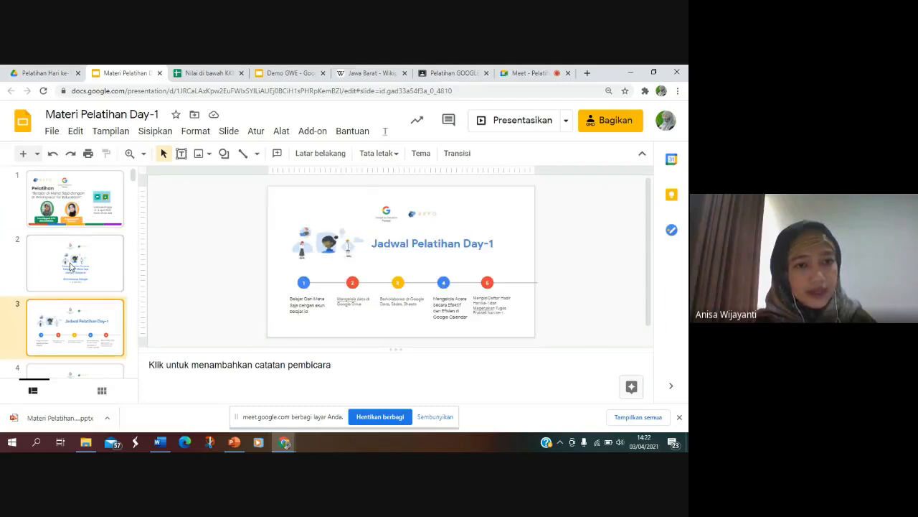
pyautogui.press('Down')
pyautogui.press('Down')
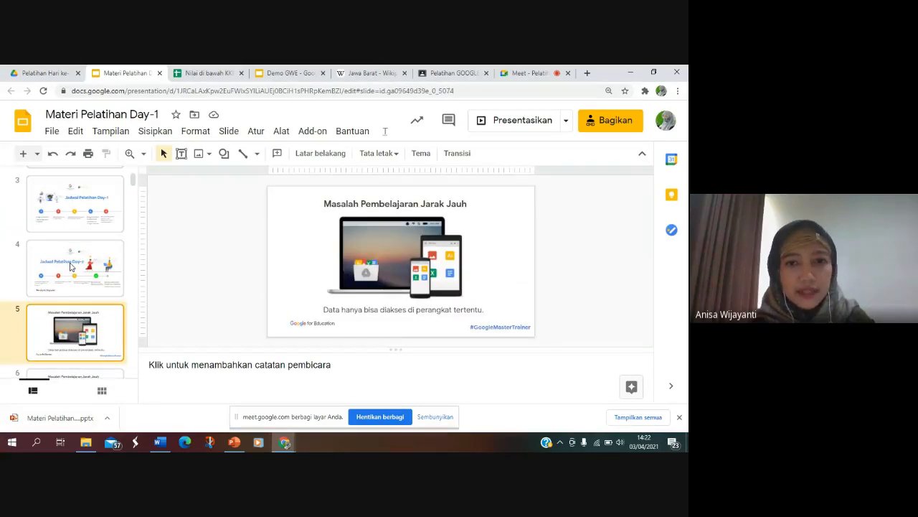
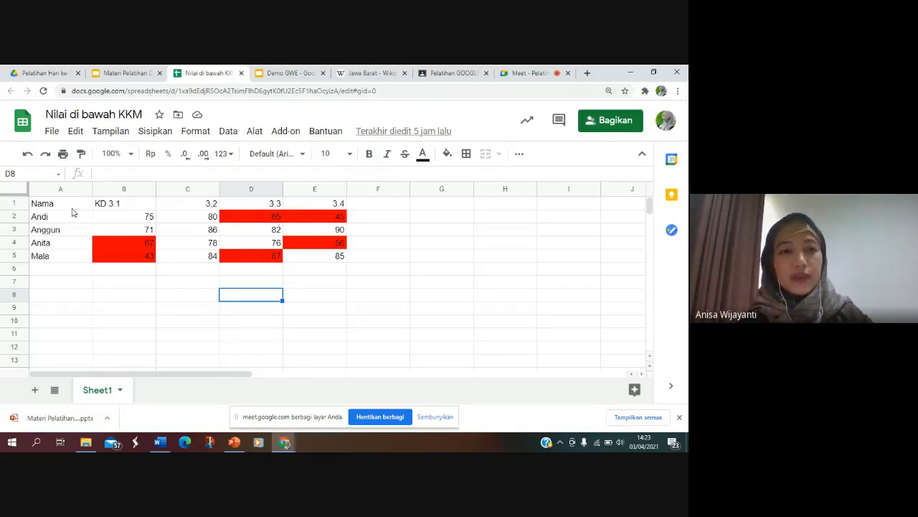
# Step: Look at the Keuntungan Bekerja di Google Sheets slide in Materi Pelatihan Day-1 and the file options of the Nilai di bawah KKM spreadsheet
pyautogui.click(117, 73)
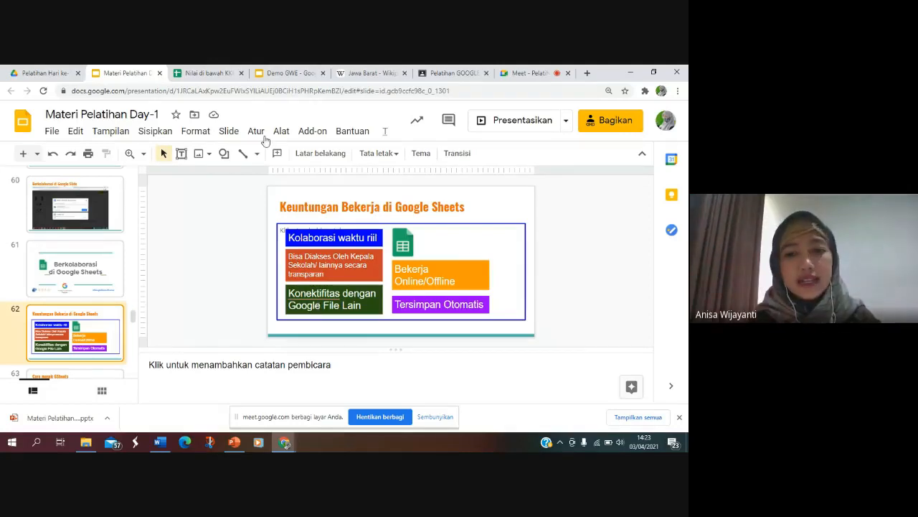
pyautogui.click(212, 71)
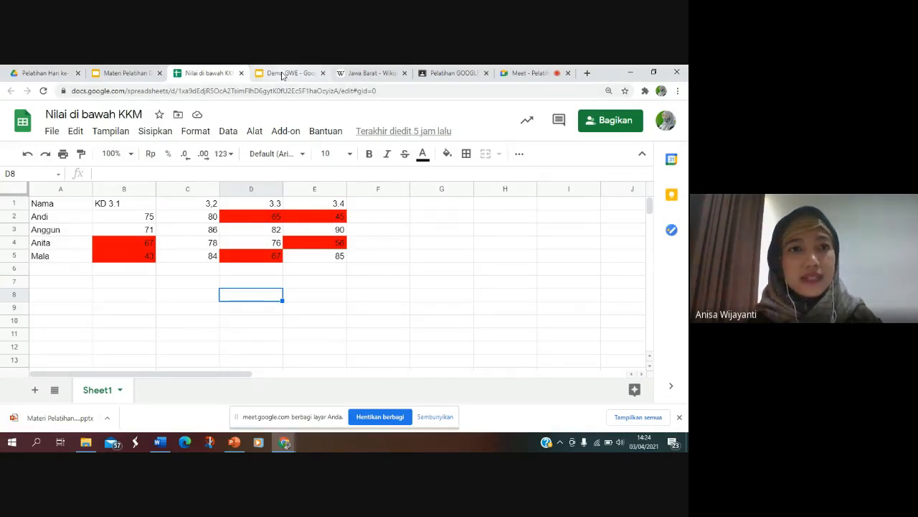
pyautogui.click(142, 70)
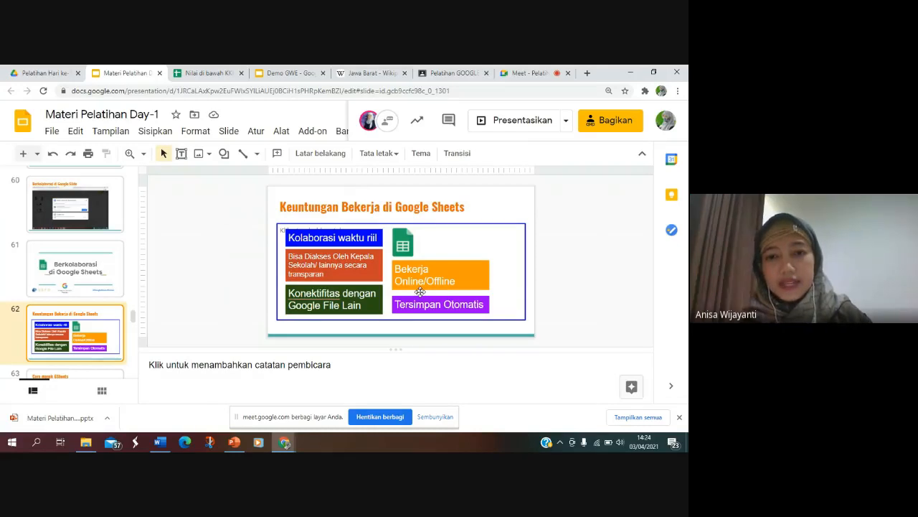
pyautogui.click(206, 72)
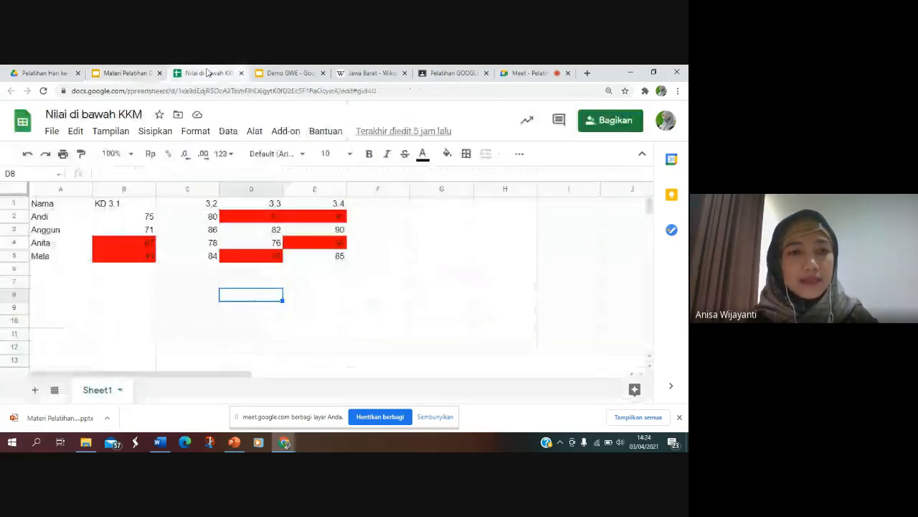
pyautogui.click(51, 130)
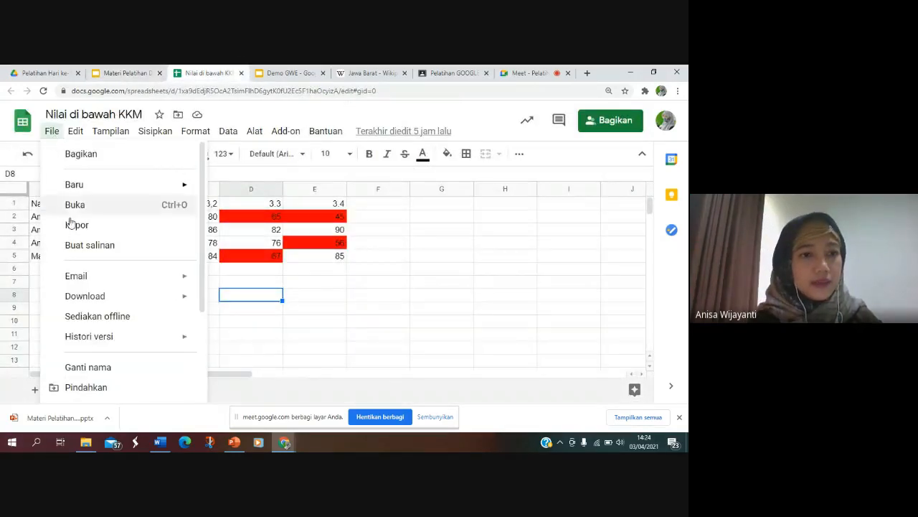
pyautogui.moveTo(89, 304)
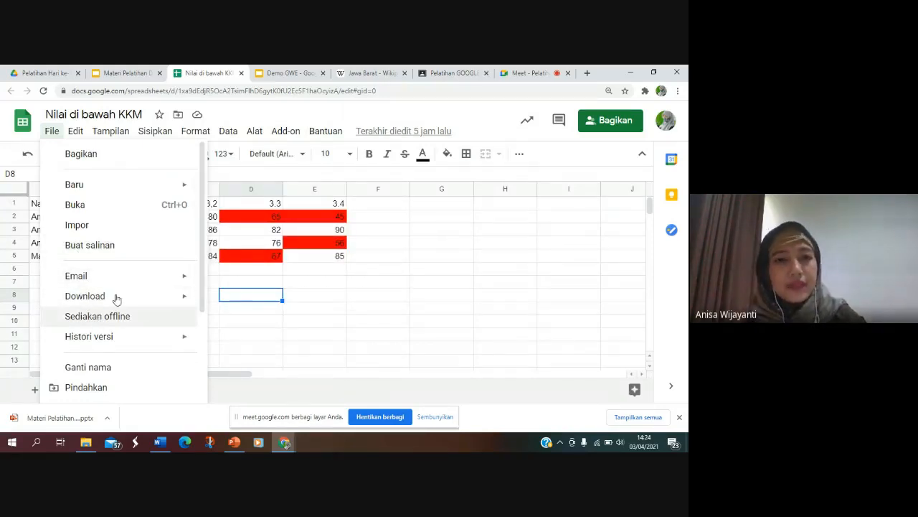
# Step: Select cell F5 in the Nilai di bawah KKM spreadsheet and start a comment on it
pyautogui.click(353, 256)
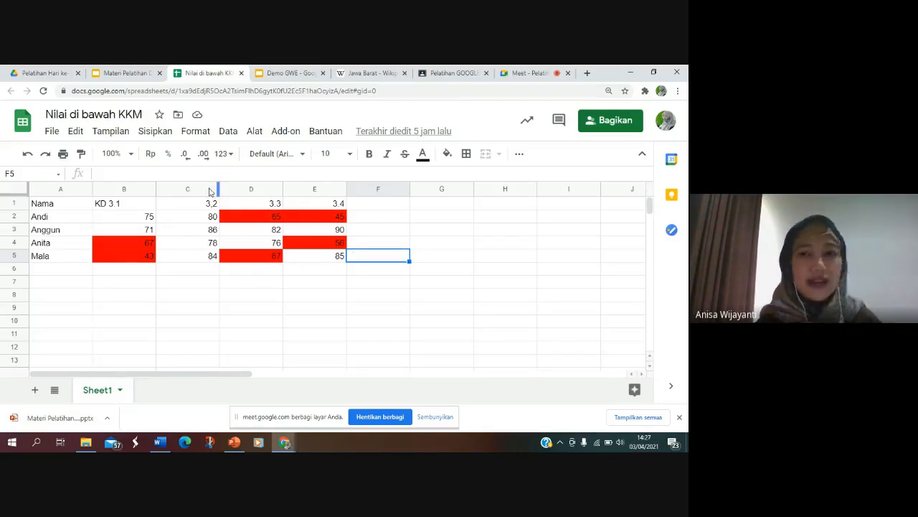
pyautogui.click(561, 120)
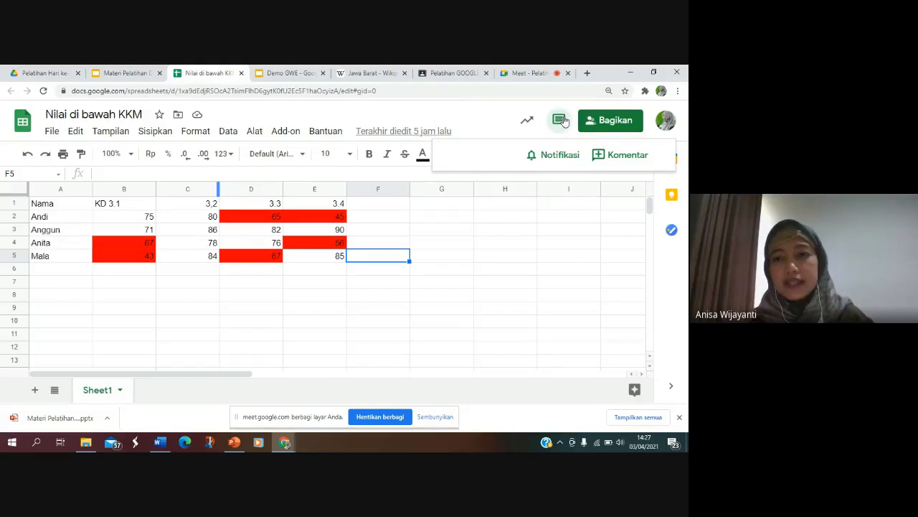
pyautogui.click(615, 156)
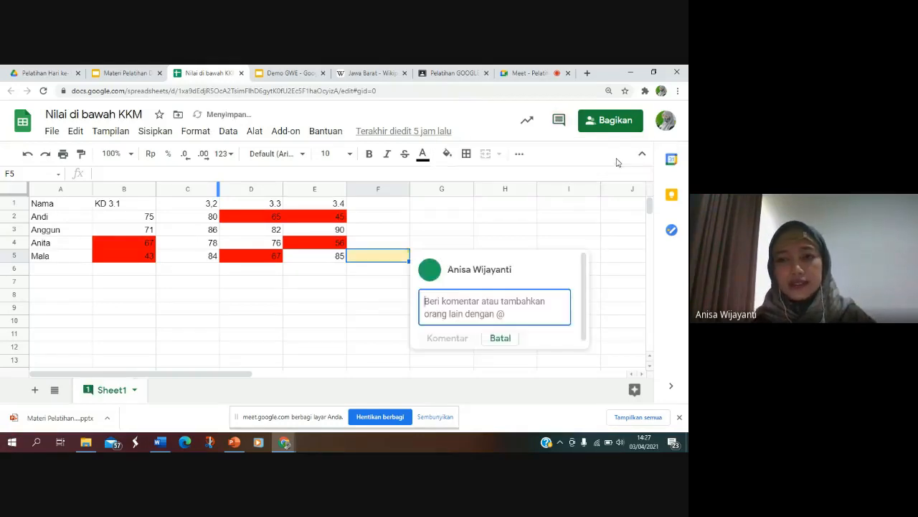
# Step: View the spreadsheet's version history, examine the version from 1 April, 19.29, and return to the current sheet without restoring it
pyautogui.click(52, 132)
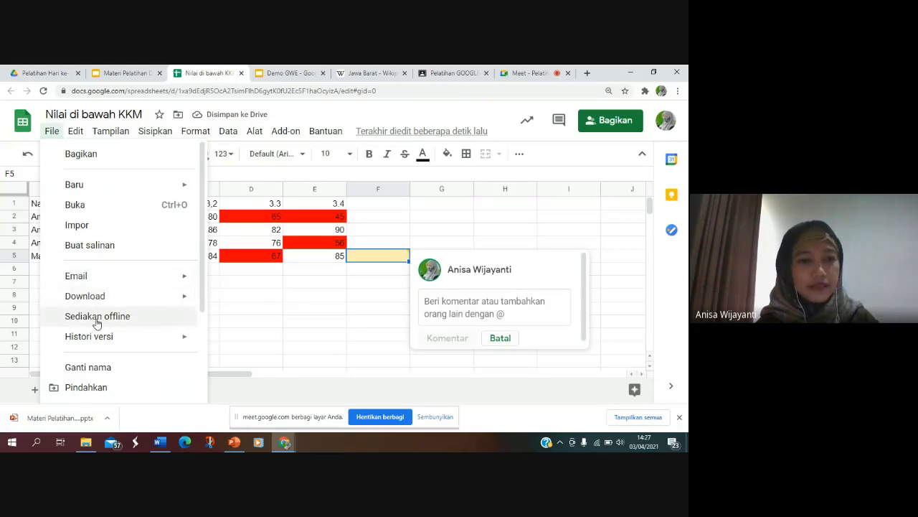
pyautogui.moveTo(93, 345)
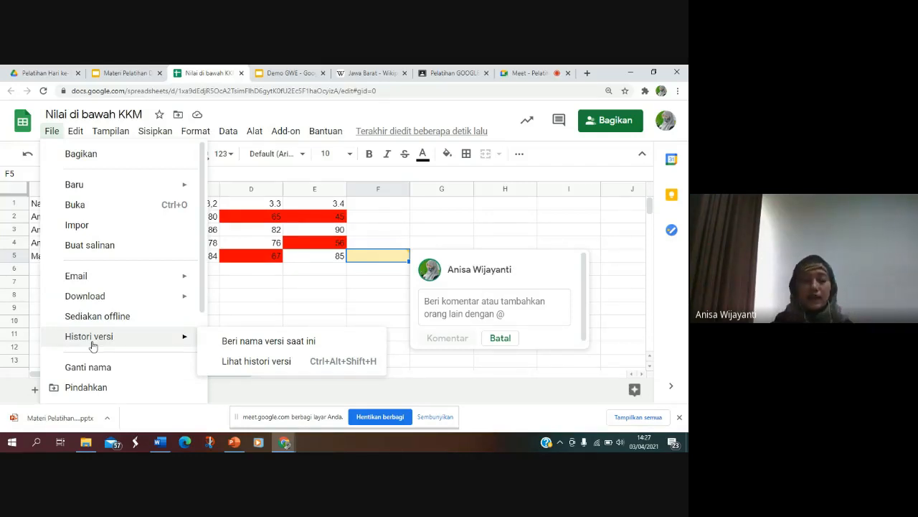
pyautogui.click(264, 362)
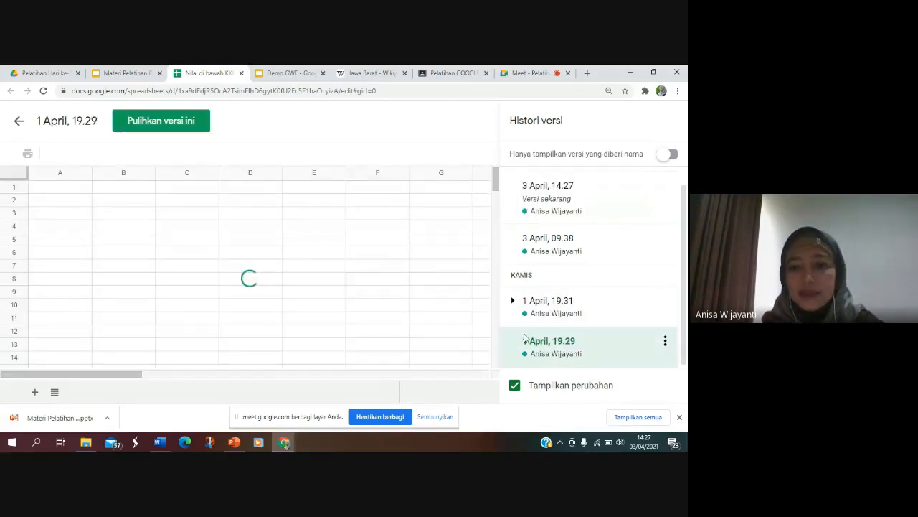
pyautogui.click(579, 342)
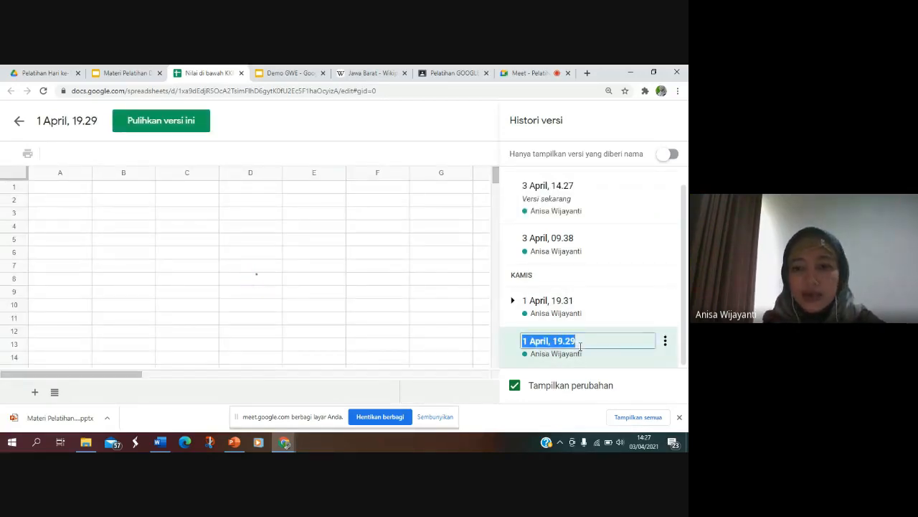
pyautogui.click(594, 363)
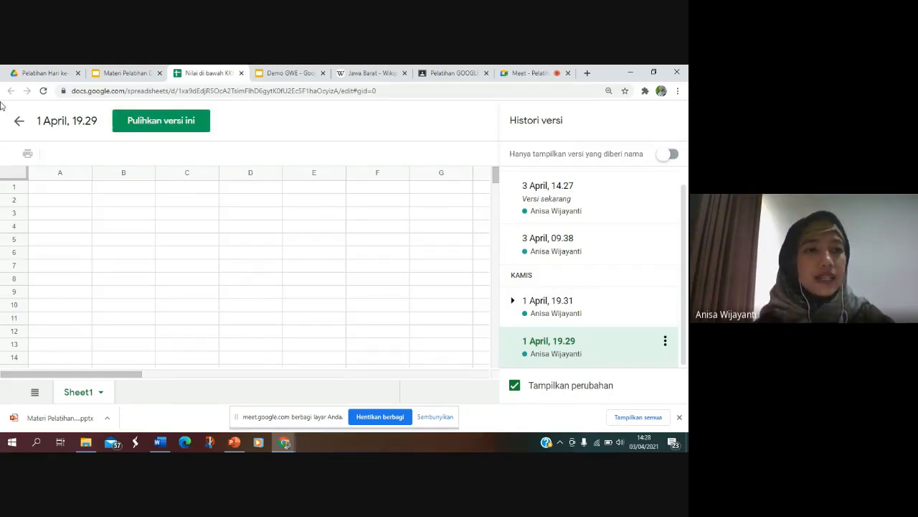
pyautogui.click(18, 124)
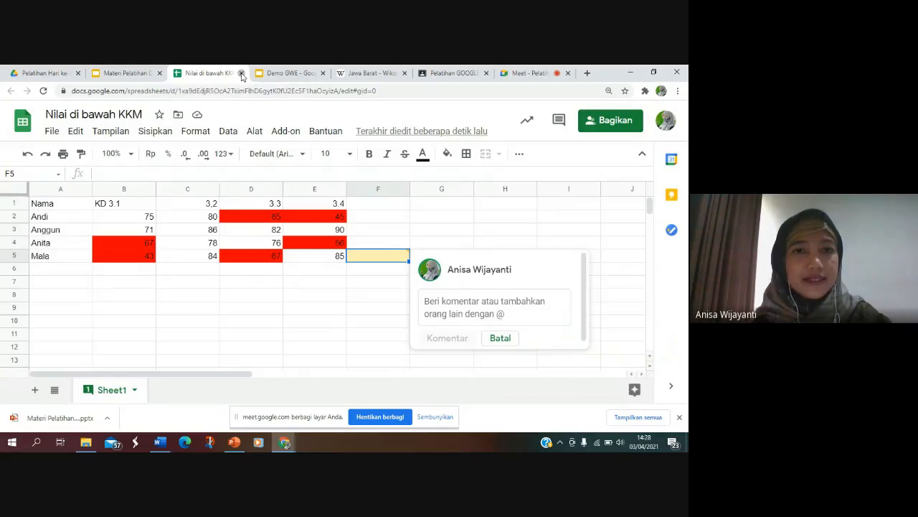
# Step: Close the Nilai di bawah KKM spreadsheet, the Demo GWE presentation and the Jawa Barat Wikipedia page
pyautogui.click(242, 73)
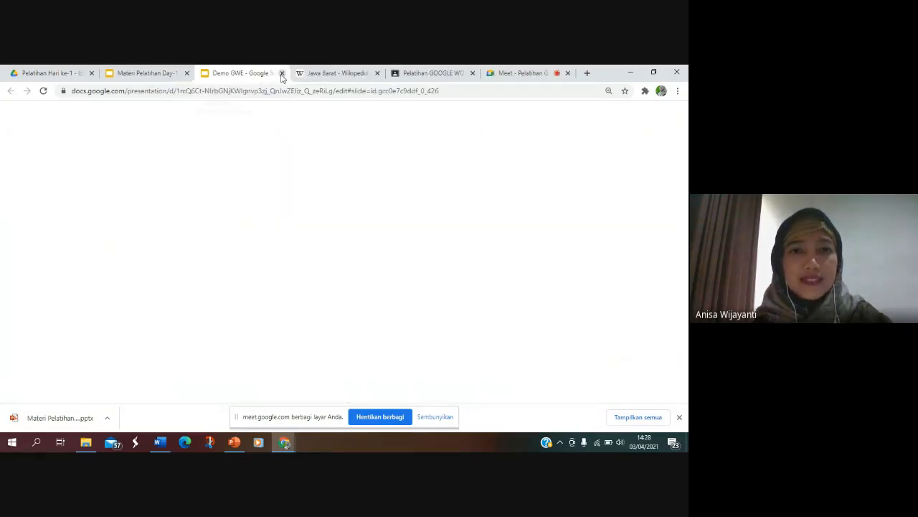
pyautogui.click(282, 73)
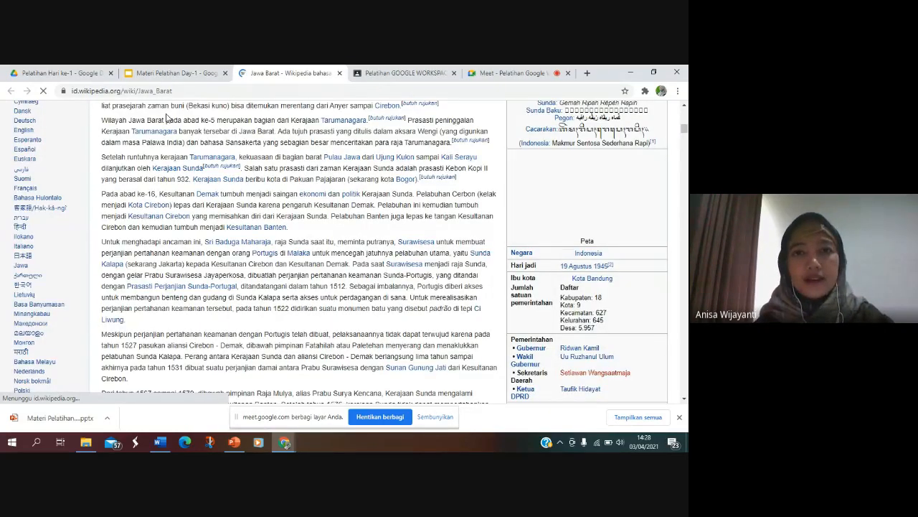
pyautogui.click(339, 73)
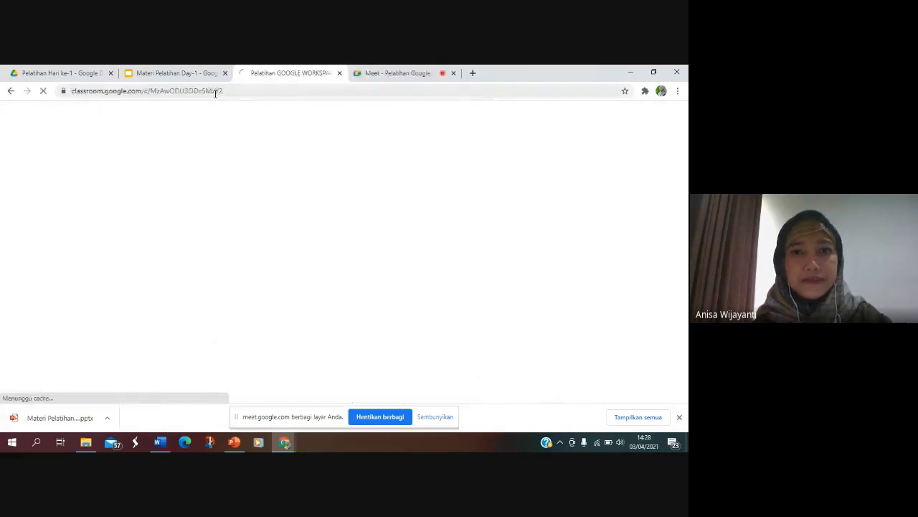
# Step: Look over the Google Meet call, the Pelatihan Hari ke-1 folder in Drive and the Materi Pelatihan Day-1 presentation
pyautogui.click(388, 72)
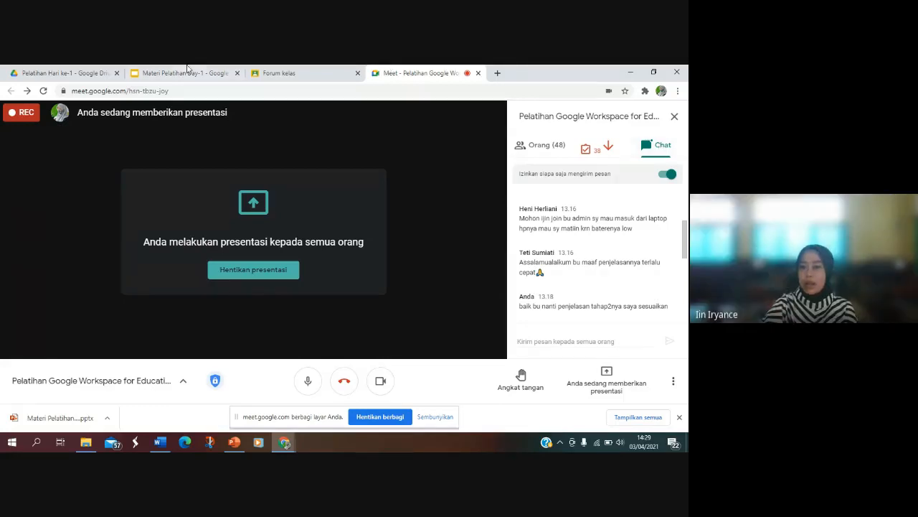
pyautogui.click(83, 70)
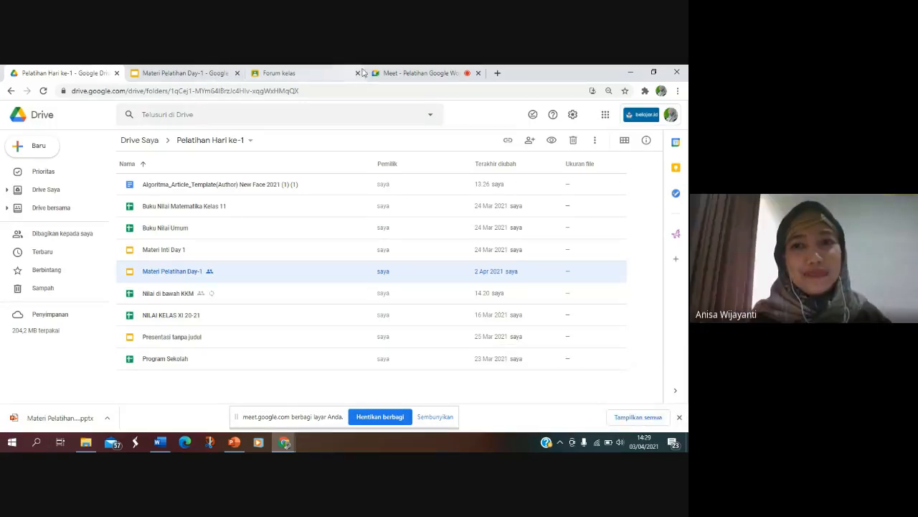
pyautogui.click(401, 74)
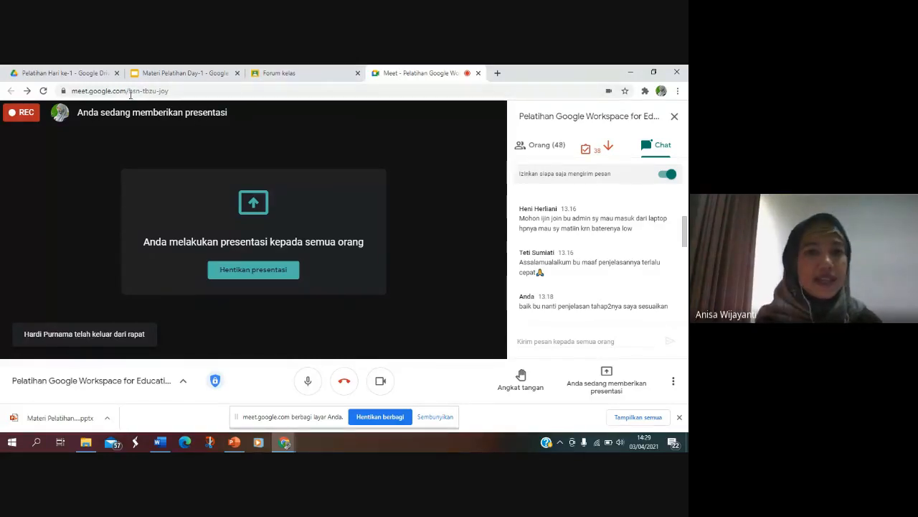
pyautogui.click(149, 75)
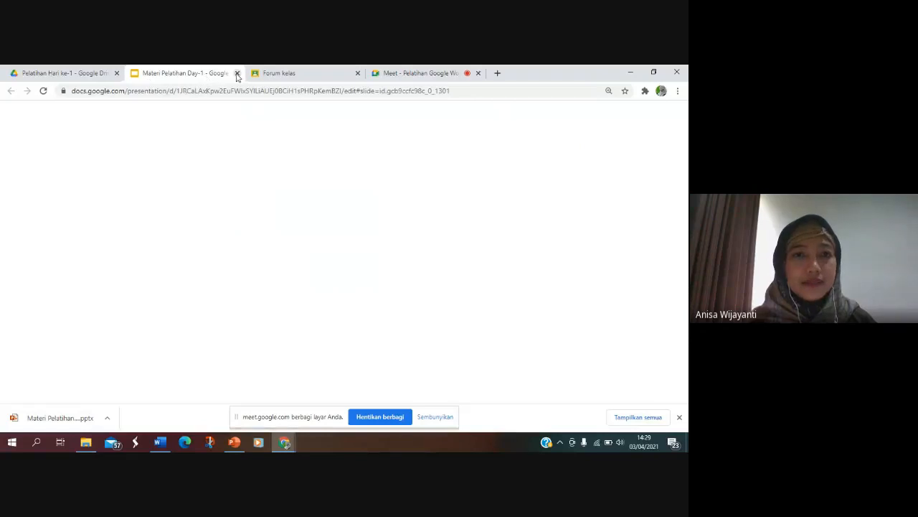
# Step: Open Google Calendar from Google Drive and postpone the desktop notifications suggestion
pyautogui.click(57, 73)
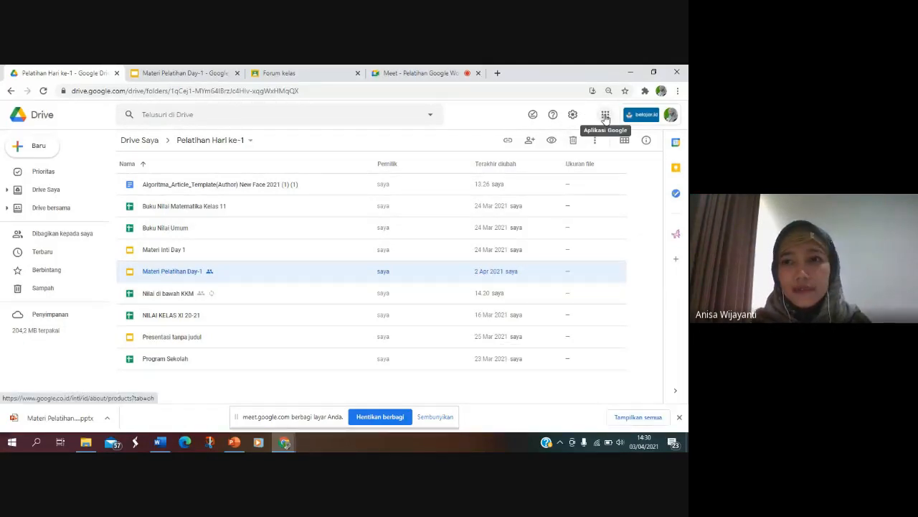
pyautogui.click(606, 116)
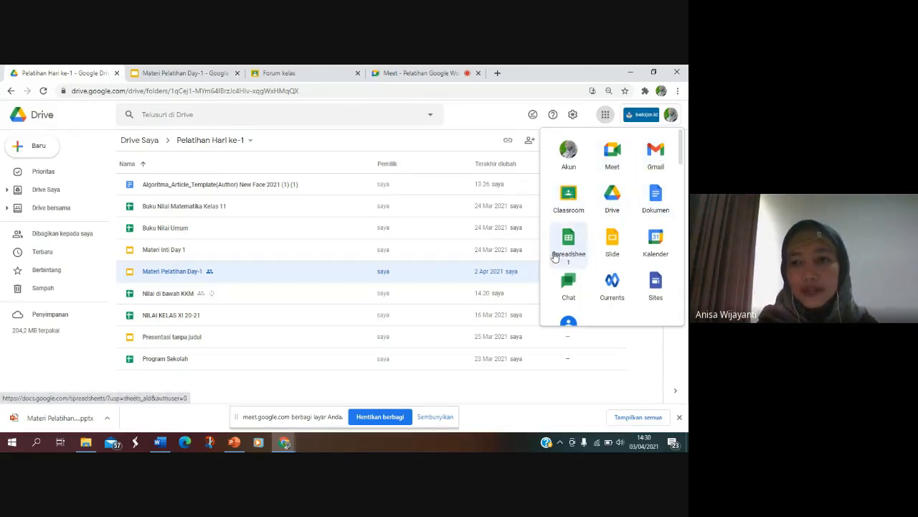
pyautogui.click(655, 247)
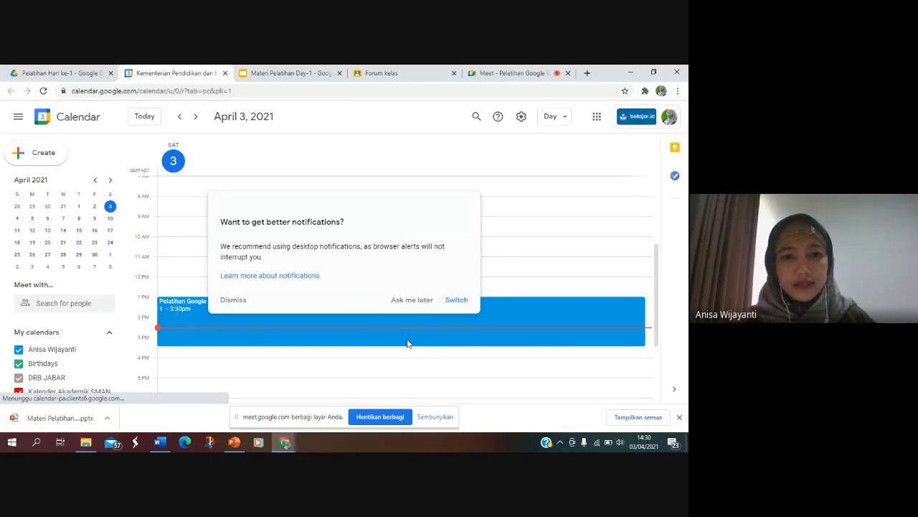
pyautogui.click(422, 301)
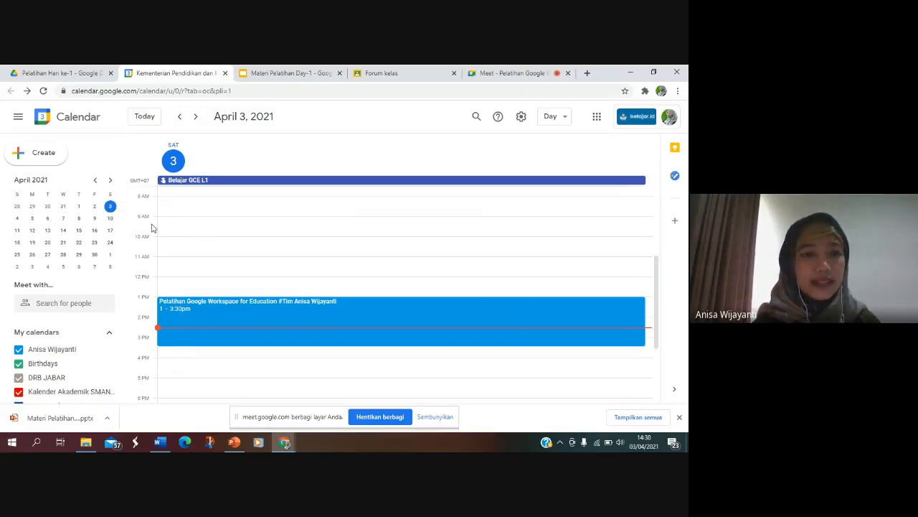
# Step: Look at the calendar view choices, the blank event form for April 3, and the rest of that day's schedule
pyautogui.click(560, 118)
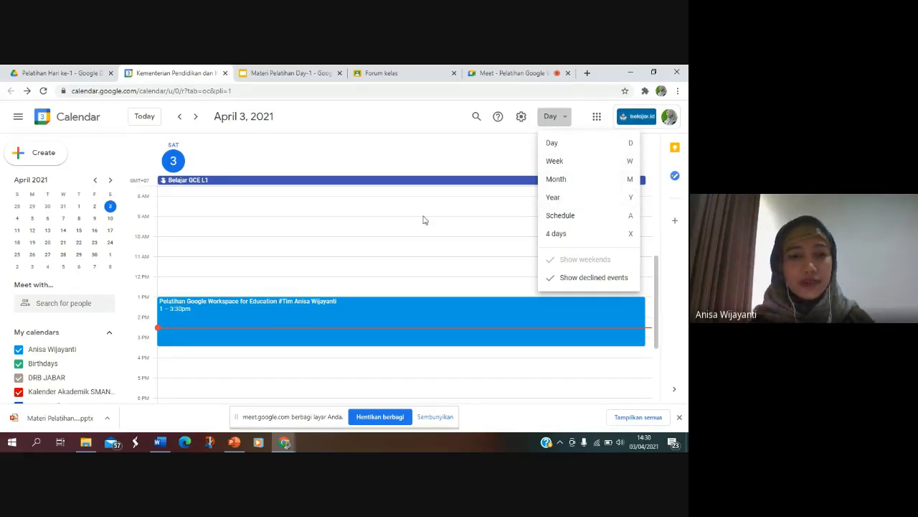
pyautogui.click(135, 169)
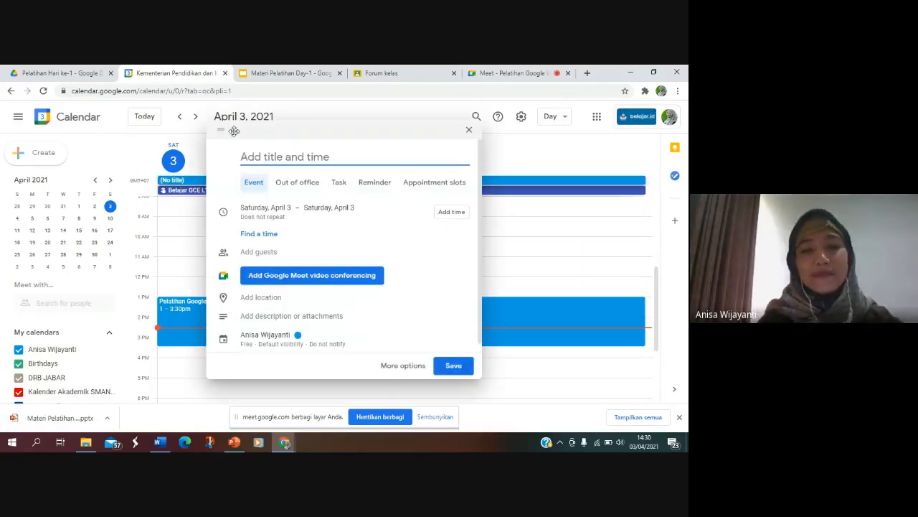
pyautogui.click(468, 130)
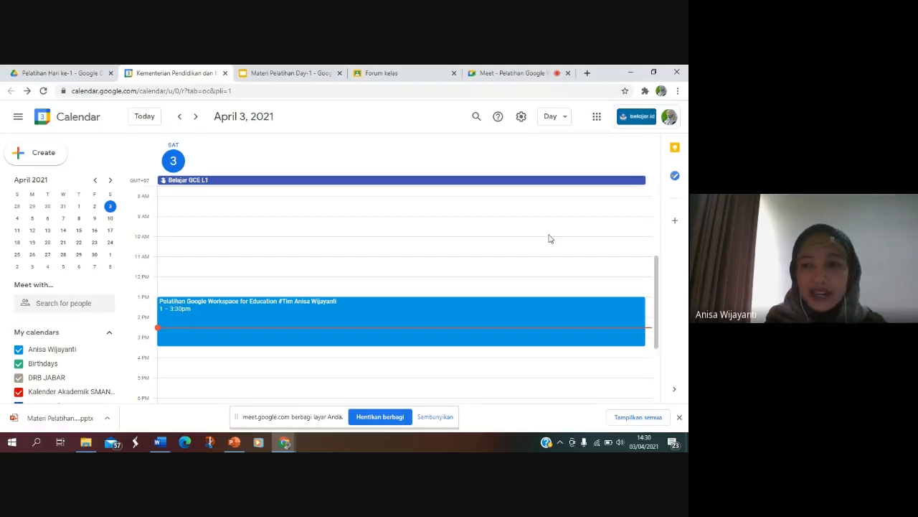
pyautogui.moveTo(657, 274); pyautogui.dragTo(662, 365)
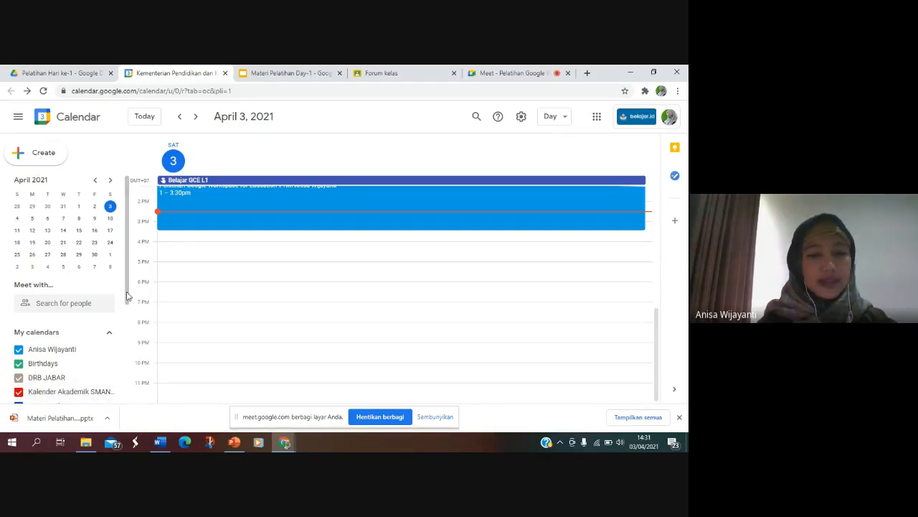
# Step: Start a new calendar under the other calendars and name it Kalender Akademik
pyautogui.moveTo(127, 295); pyautogui.dragTo(128, 388)
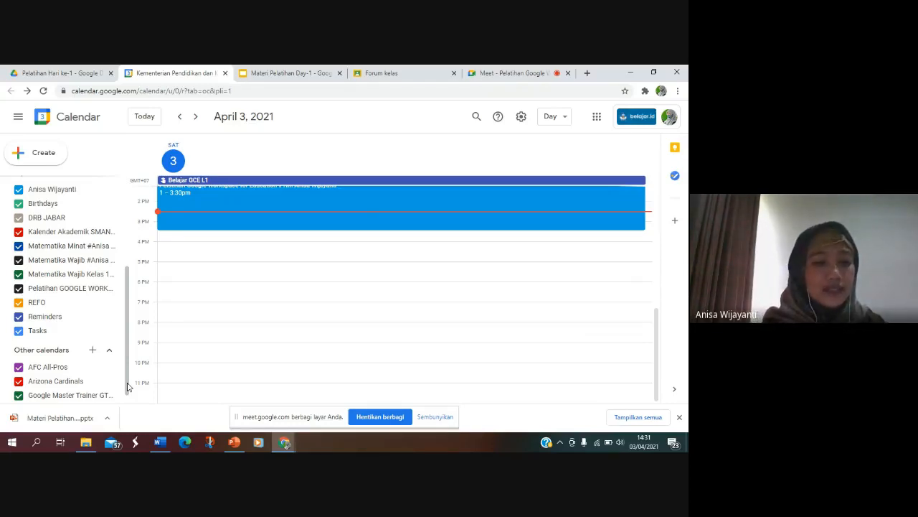
pyautogui.click(93, 352)
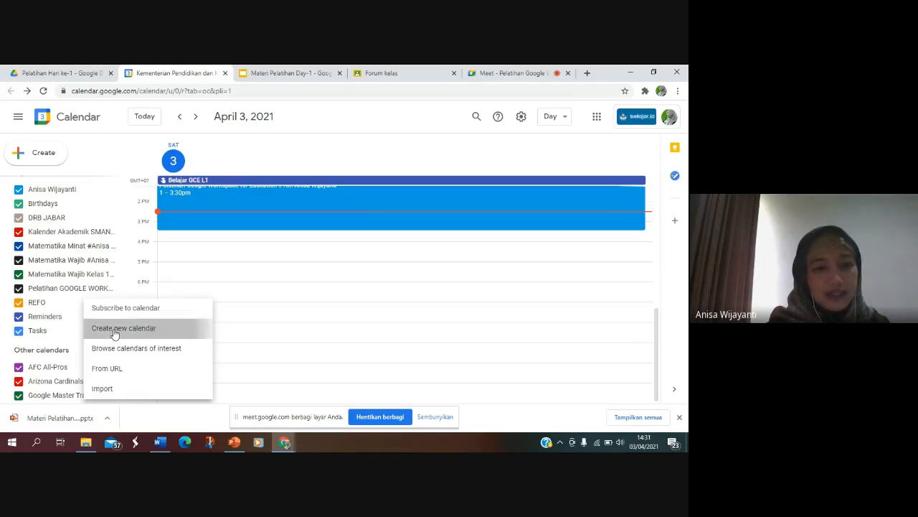
pyautogui.click(114, 334)
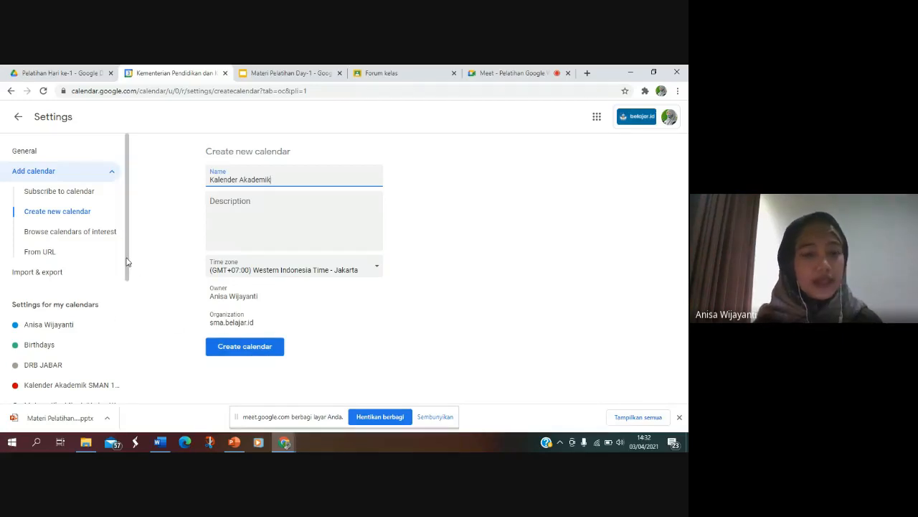
# Step: Look through the calendars listed in the settings and return to the April 3 day view without creating the new calendar
pyautogui.scroll(-2, 123, 302)
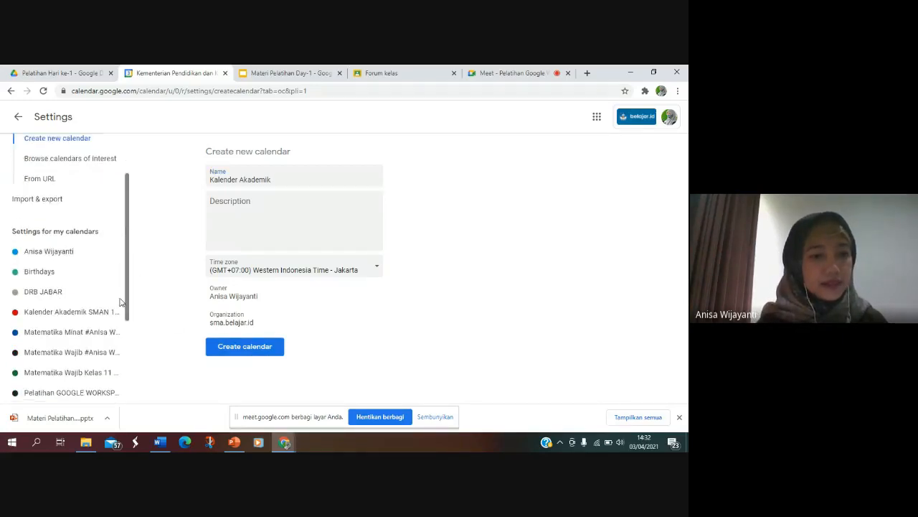
pyautogui.scroll(-2, 119, 352)
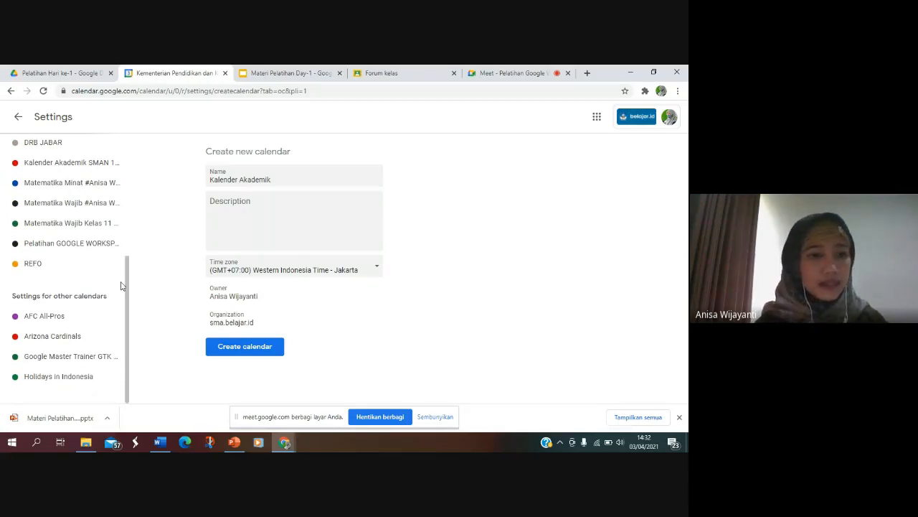
pyautogui.moveTo(128, 296); pyautogui.dragTo(130, 137)
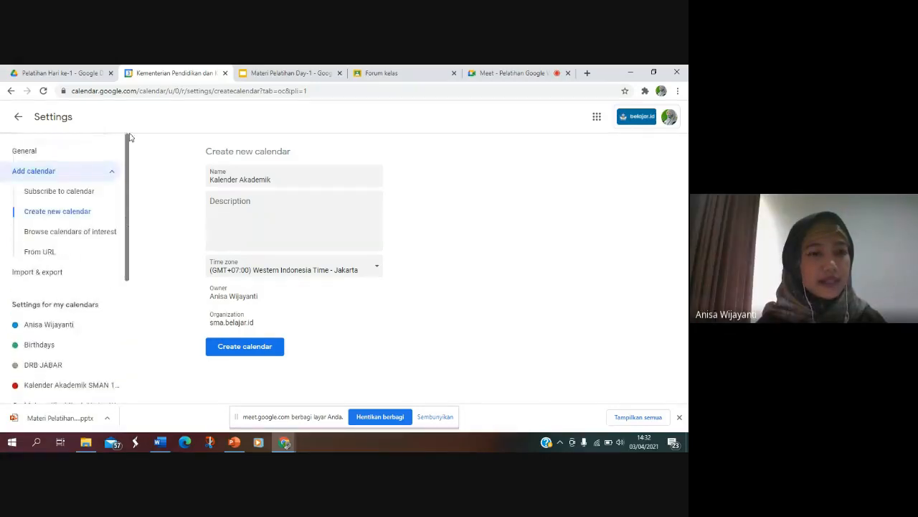
pyautogui.click(18, 116)
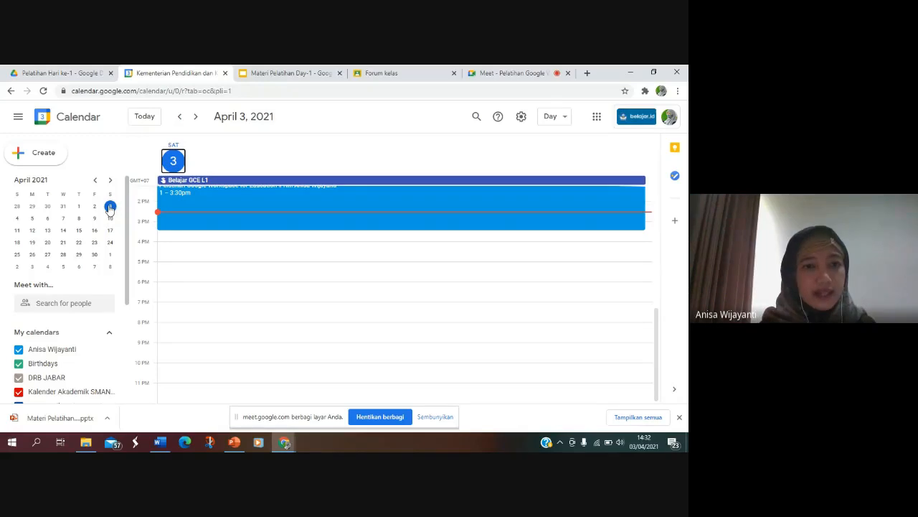
# Step: Create an event on Monday, April 5 with the title Rapat Pelaporan PTS
pyautogui.click(31, 219)
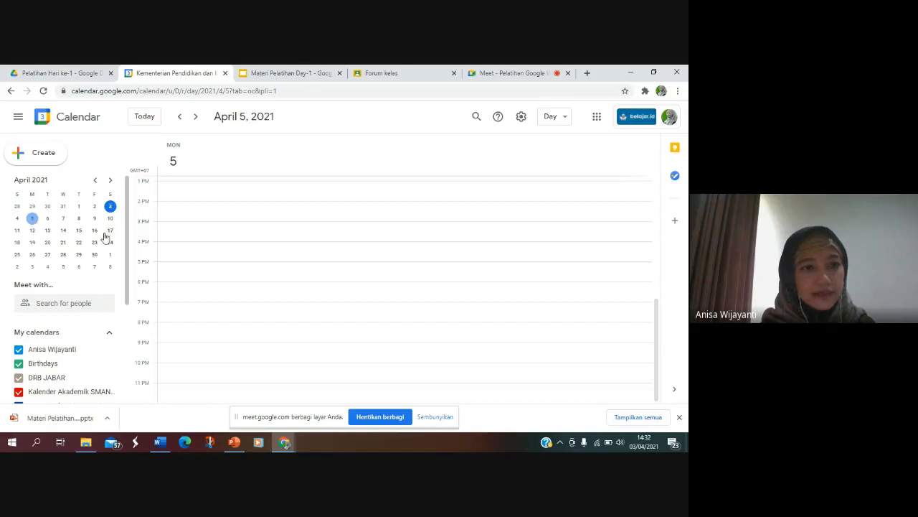
pyautogui.click(36, 149)
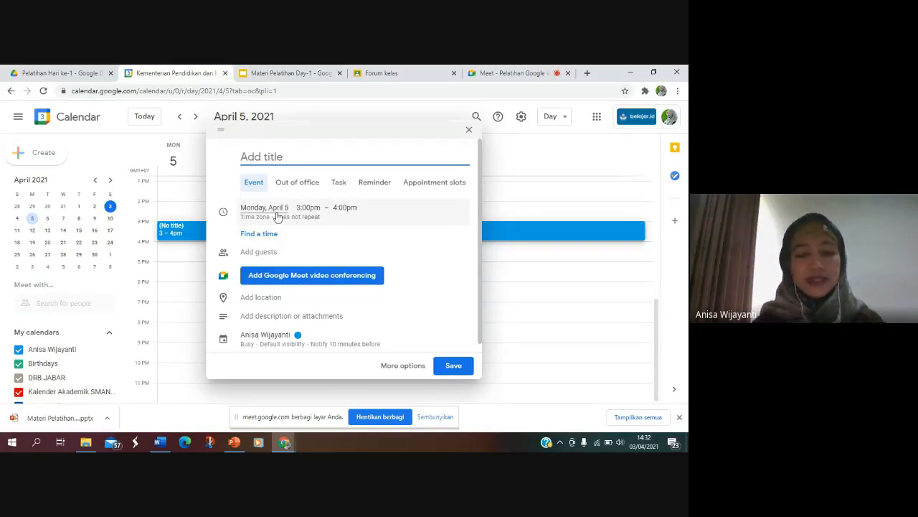
pyautogui.write('Rapat PTS')
pyautogui.press('Left')
pyautogui.press('Left')
pyautogui.press('Left')
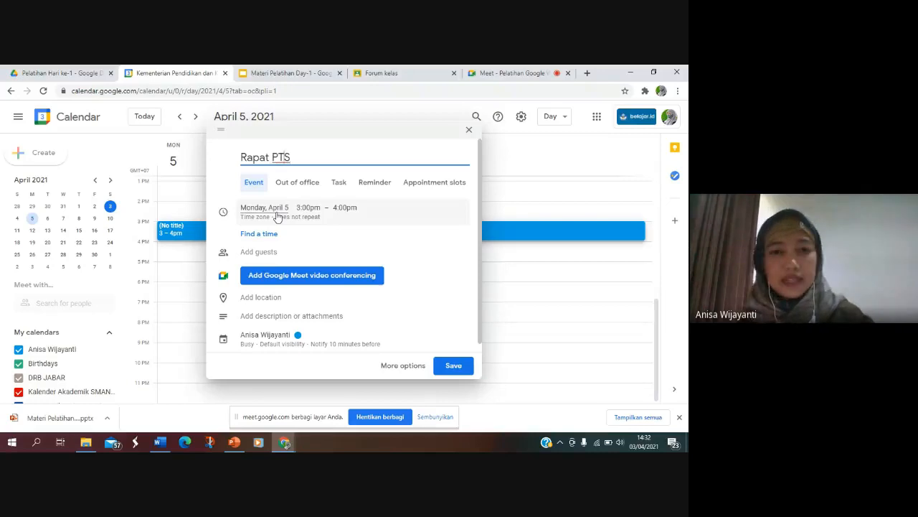
pyautogui.write('Pelapora')
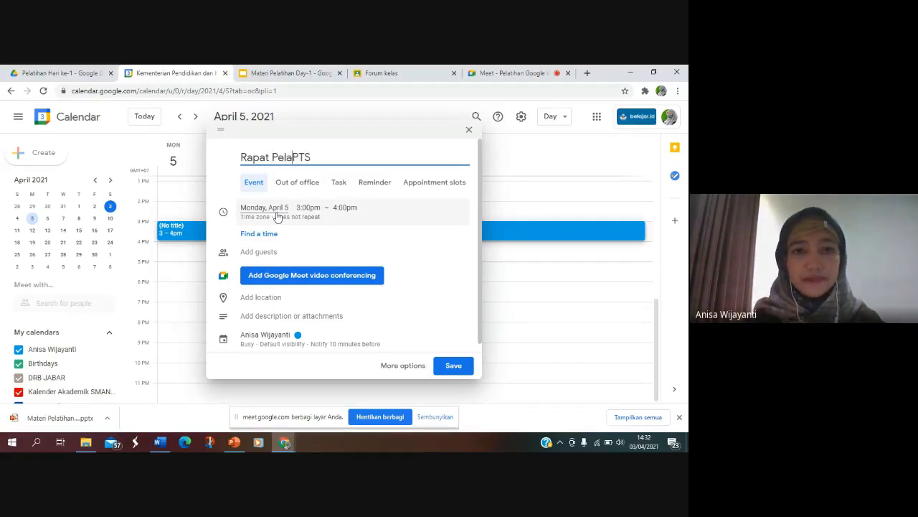
pyautogui.write('n')
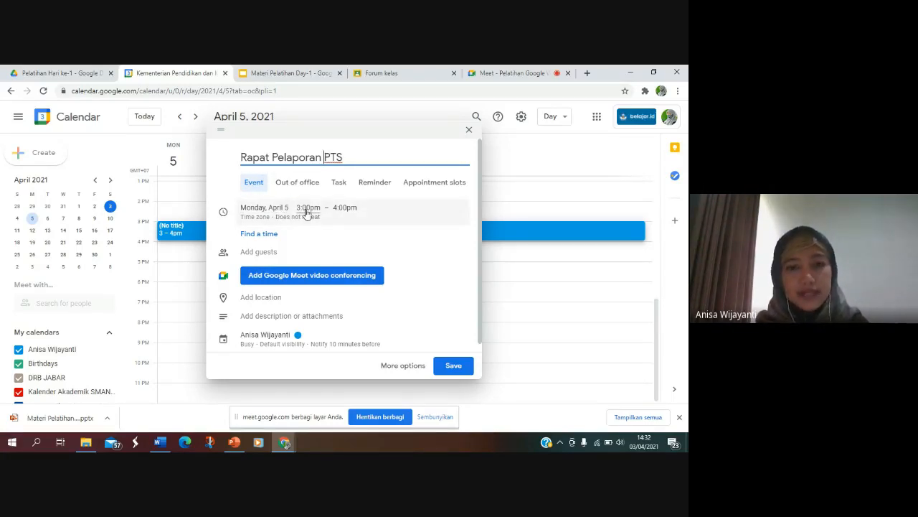
# Step: Set the event's time to 9:00am – 12:00pm and look at its repeat options, keeping it non-repeating
pyautogui.click(306, 208)
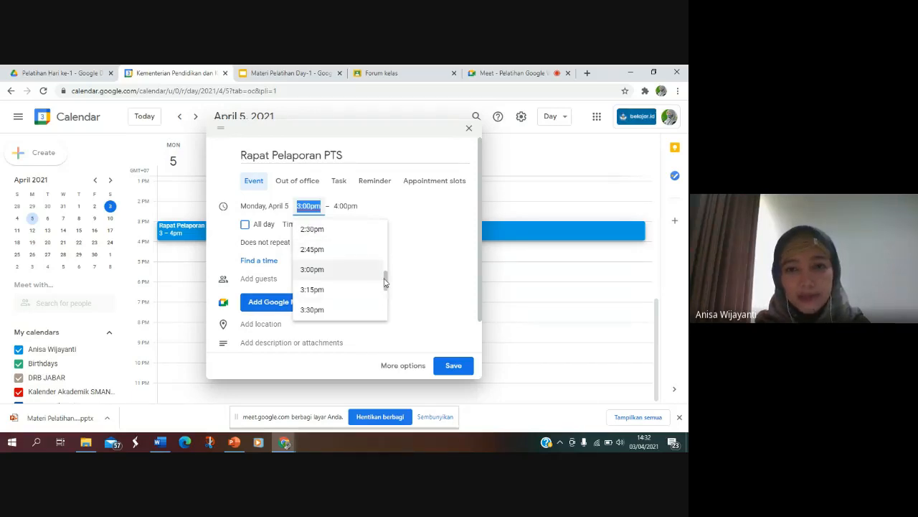
pyautogui.moveTo(385, 280); pyautogui.dragTo(383, 257)
pyautogui.click(316, 255)
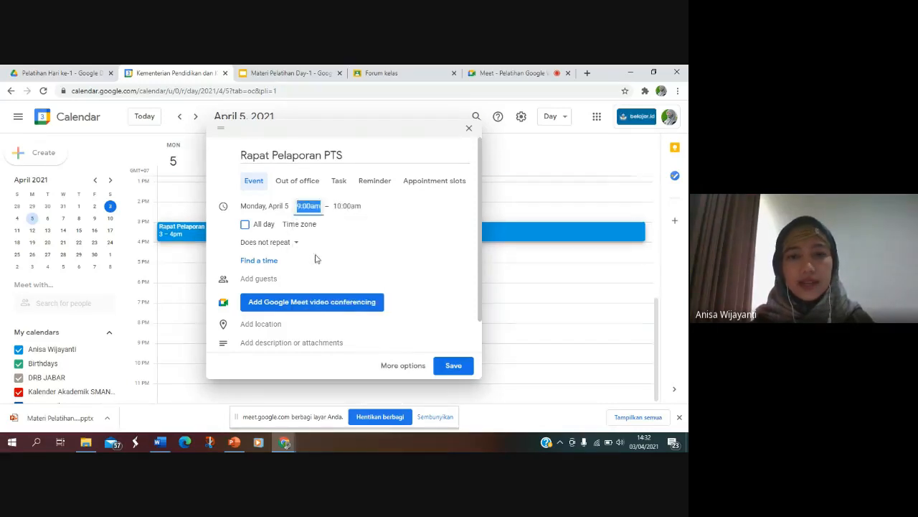
pyautogui.click(351, 206)
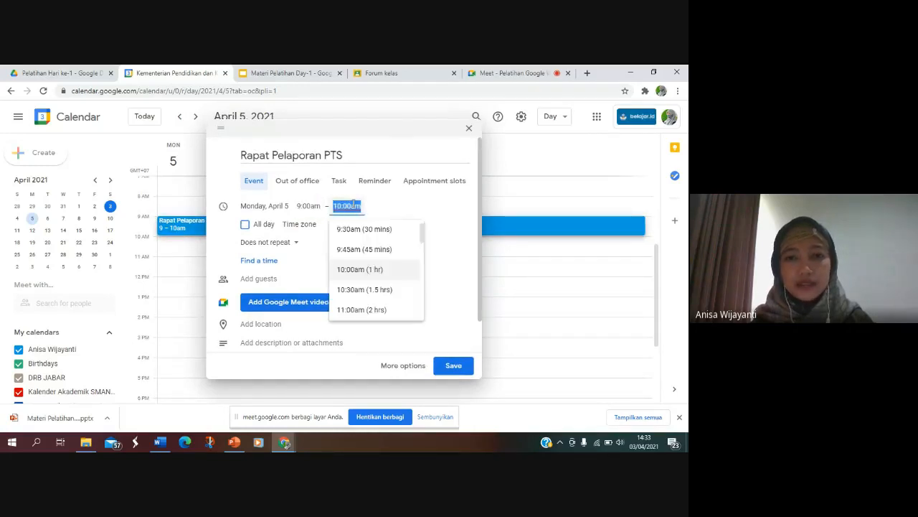
pyautogui.moveTo(422, 238); pyautogui.dragTo(422, 246)
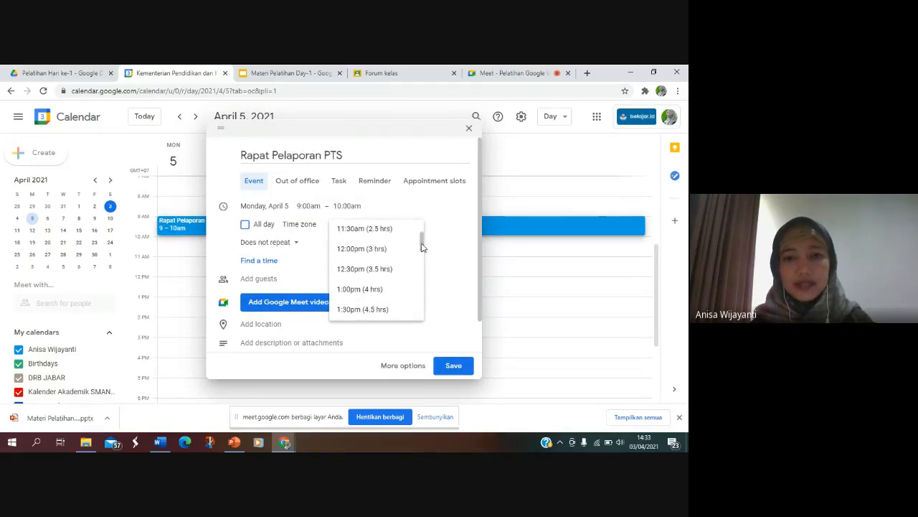
pyautogui.click(351, 248)
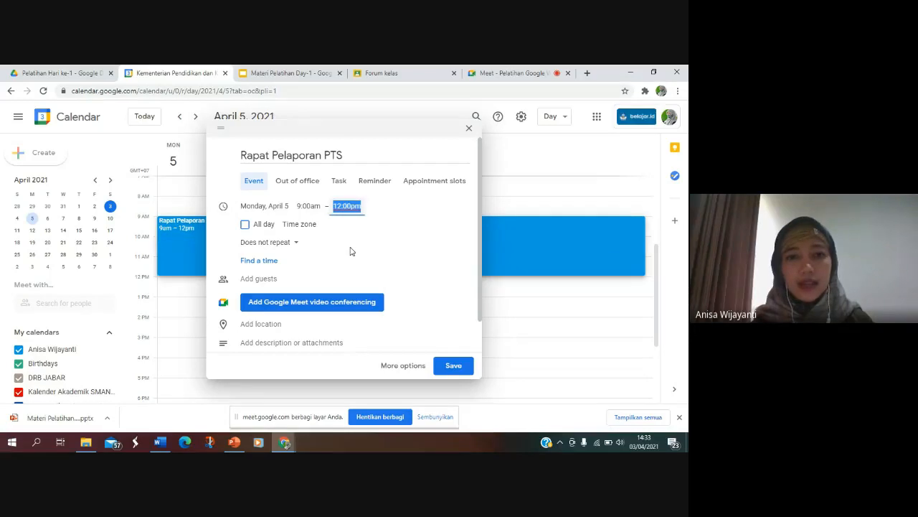
pyautogui.click(294, 244)
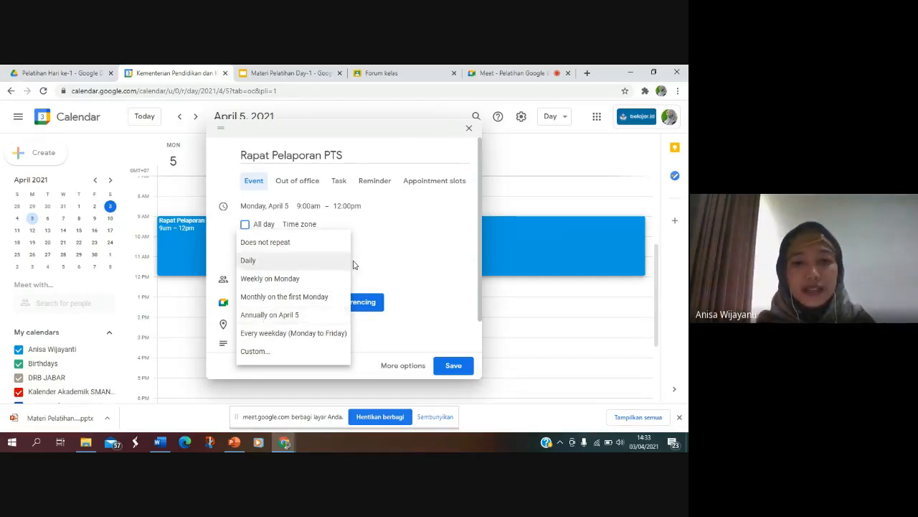
pyautogui.click(391, 255)
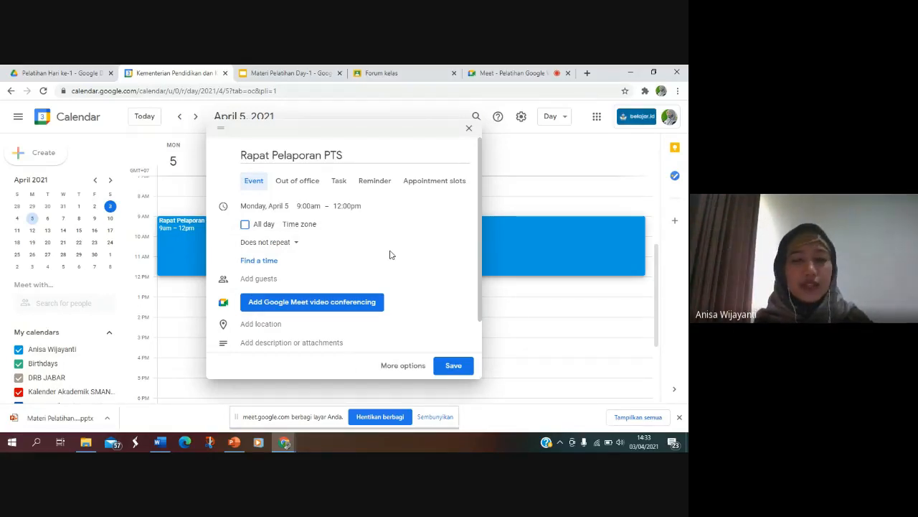
# Step: Invite two teachers as guests to the event, picking each one's belajar.id account from the suggestions
pyautogui.click(267, 278)
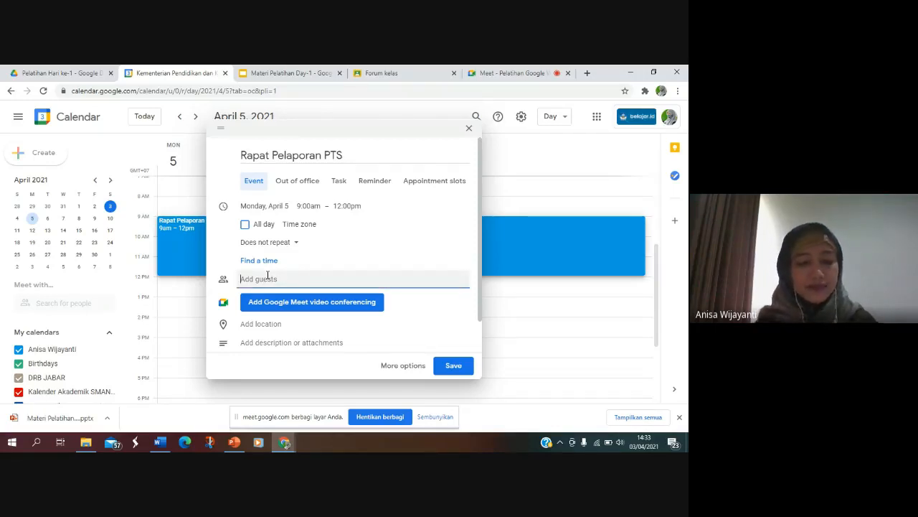
pyautogui.write('r')
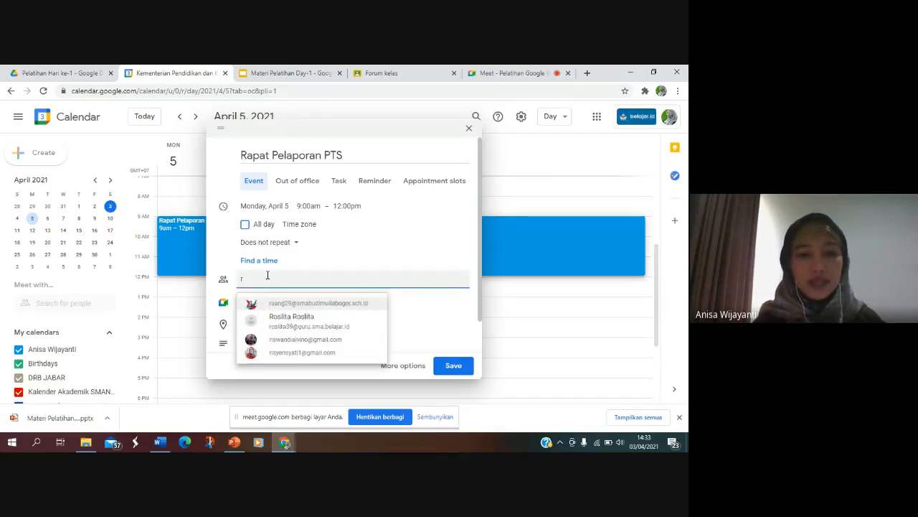
pyautogui.click(279, 323)
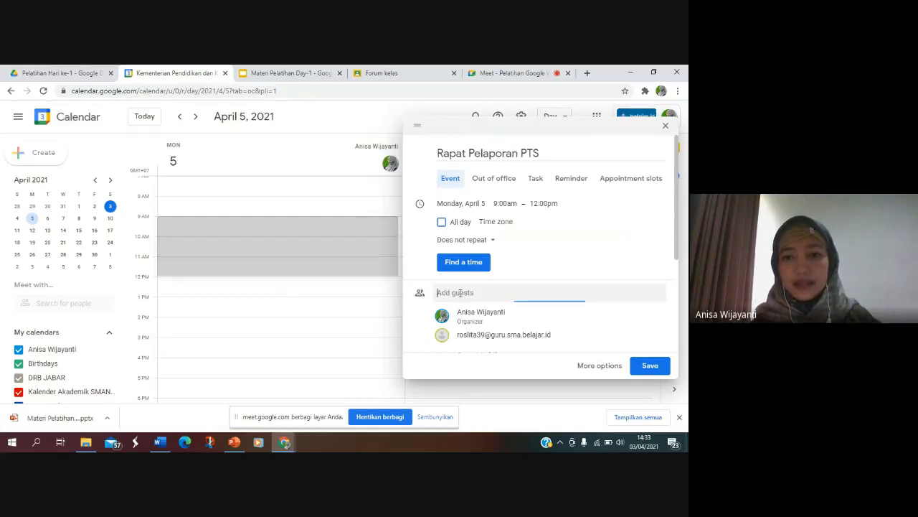
pyautogui.write('andar')
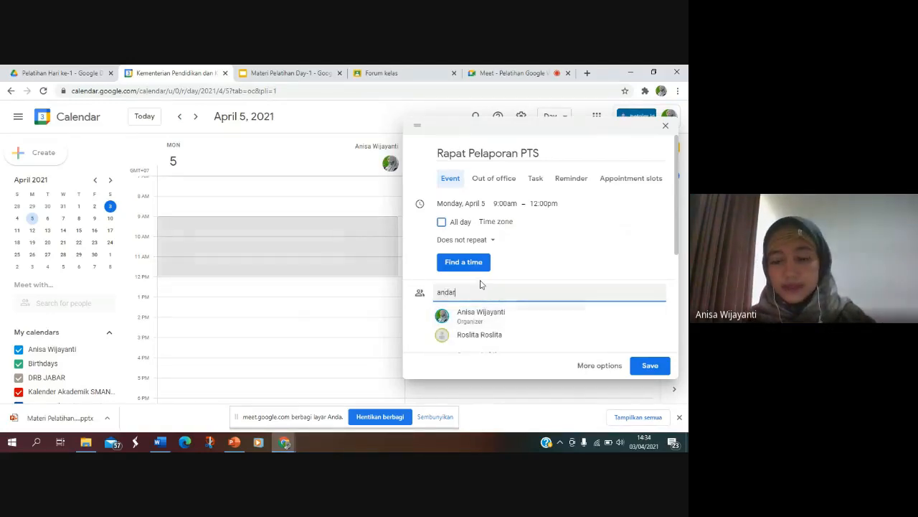
pyautogui.press('BackSpace')
pyautogui.press('BackSpace')
pyautogui.press('BackSpace')
pyautogui.press('BackSpace')
pyautogui.press('BackSpace')
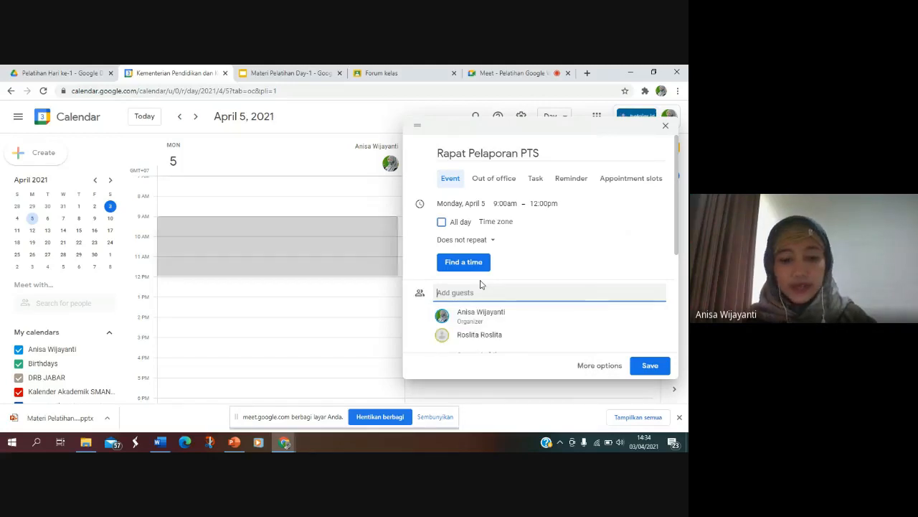
pyautogui.write('wa')
pyautogui.press('BackSpace')
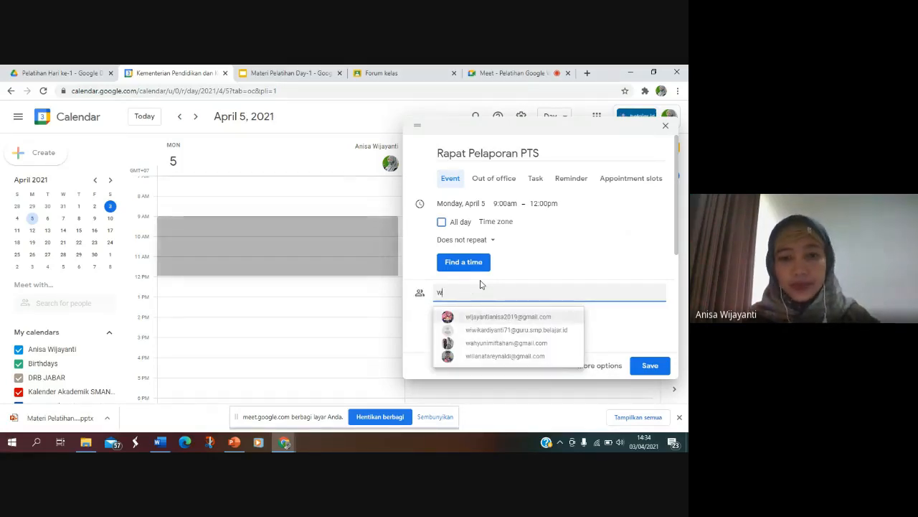
pyautogui.write('iwik')
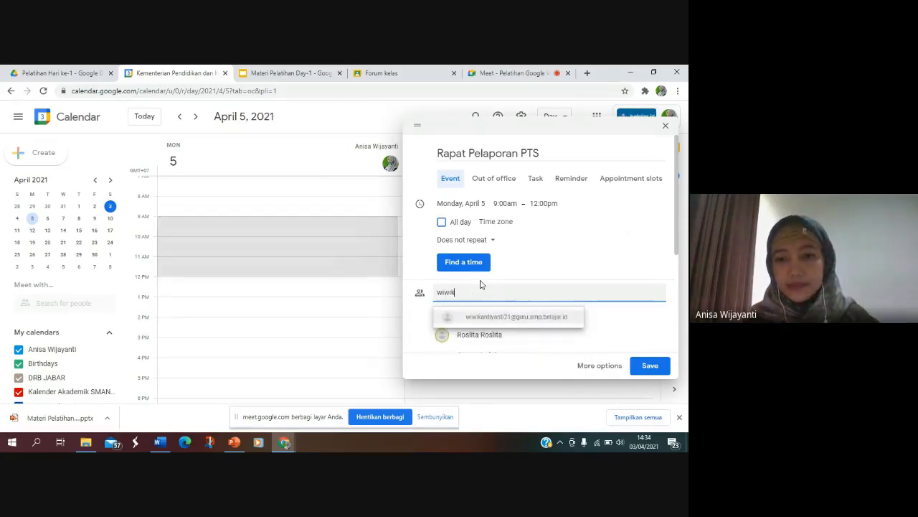
pyautogui.click(500, 319)
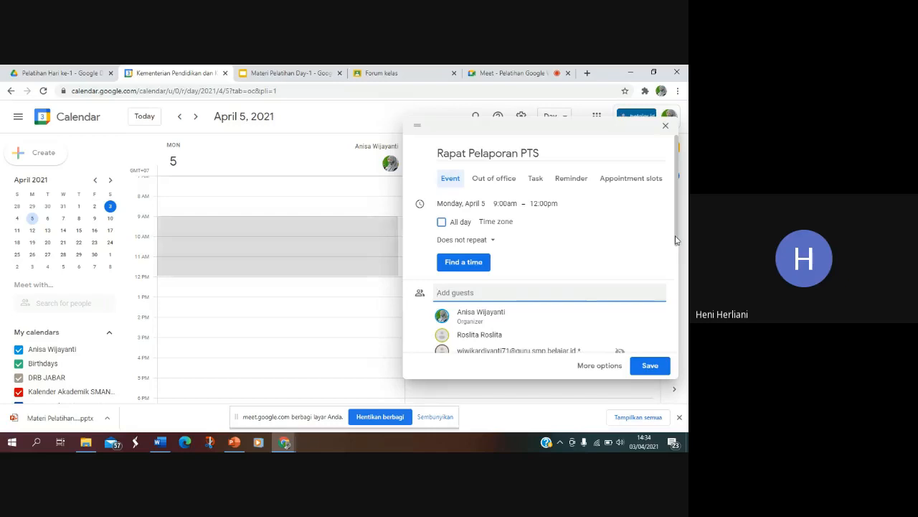
# Step: Review the event's guest list and Google Meet details, and set the location to Gelora Bung Karno Main Stadium
pyautogui.moveTo(676, 240); pyautogui.dragTo(675, 253)
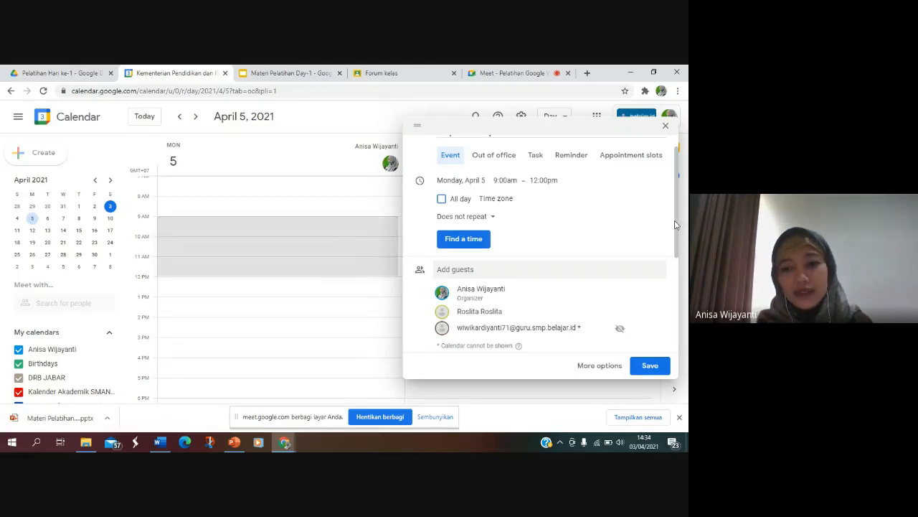
pyautogui.moveTo(678, 235); pyautogui.dragTo(674, 289)
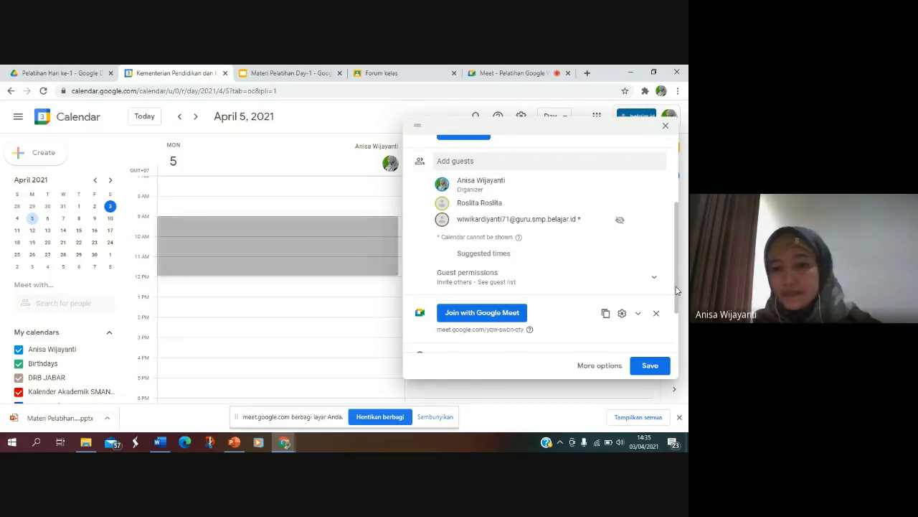
pyautogui.moveTo(675, 286); pyautogui.dragTo(675, 330)
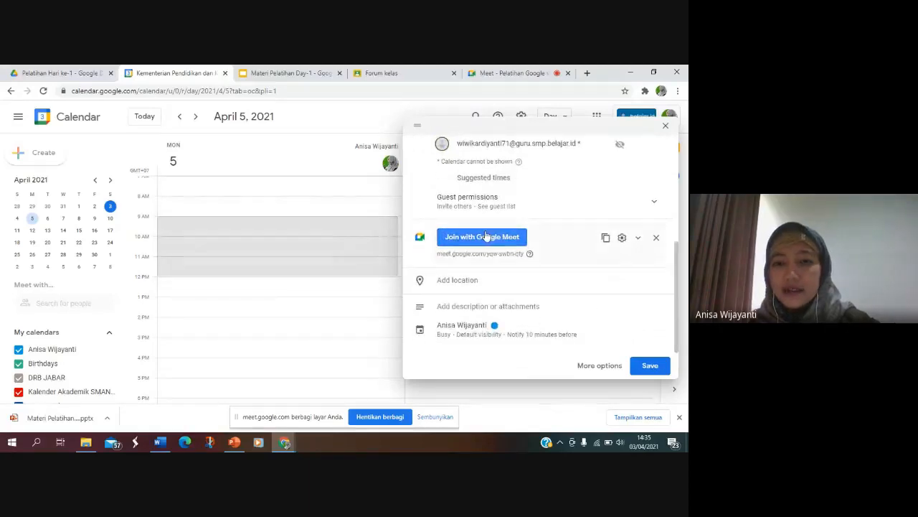
pyautogui.click(471, 281)
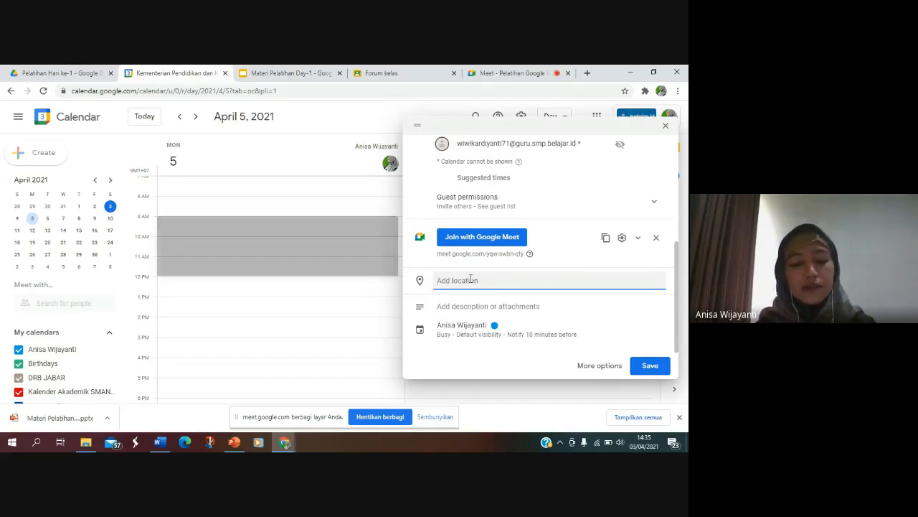
pyautogui.write('gelora bung')
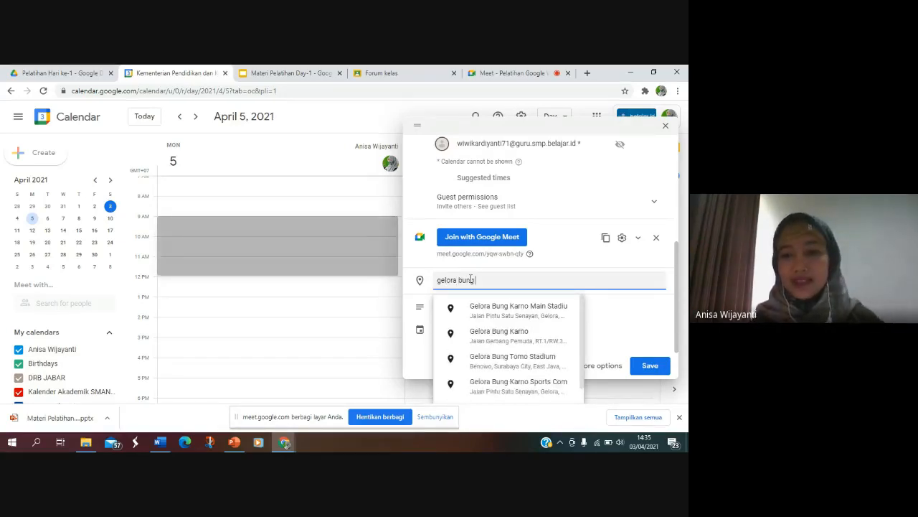
pyautogui.click(518, 313)
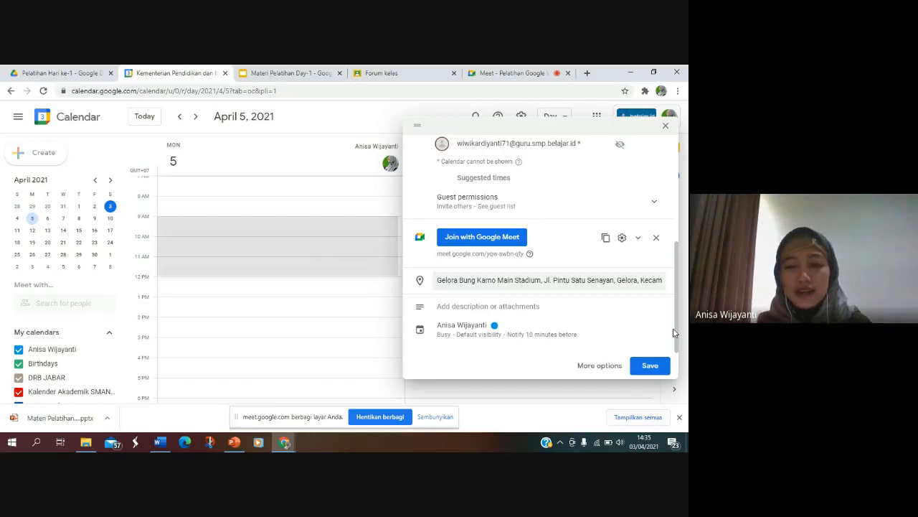
# Step: Browse the event's attachment sources, including My Drive, shared drives and device upload, and attach the recent document Google Foo & You
pyautogui.click(451, 308)
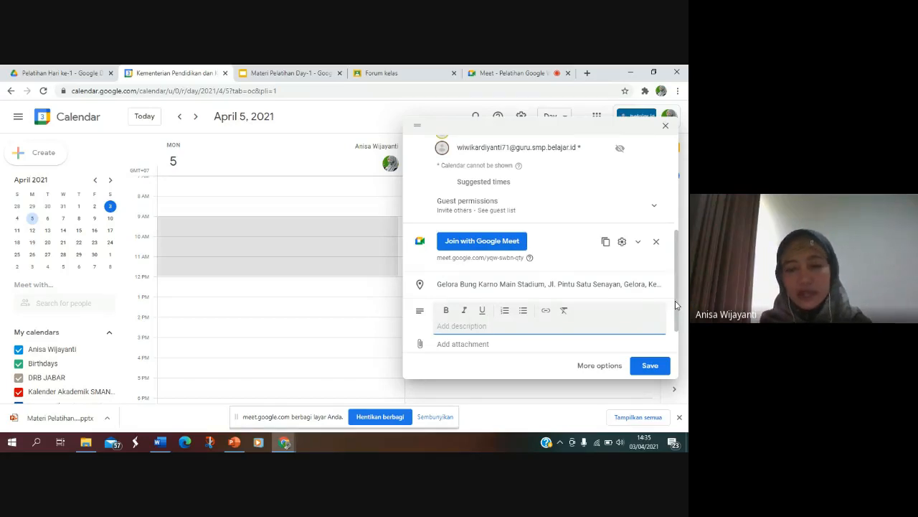
pyautogui.moveTo(676, 305); pyautogui.dragTo(675, 337)
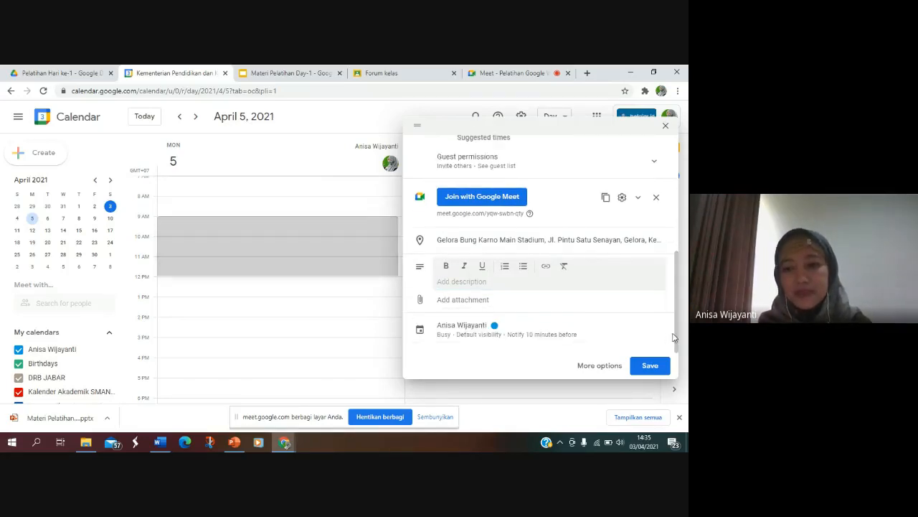
pyautogui.click(460, 307)
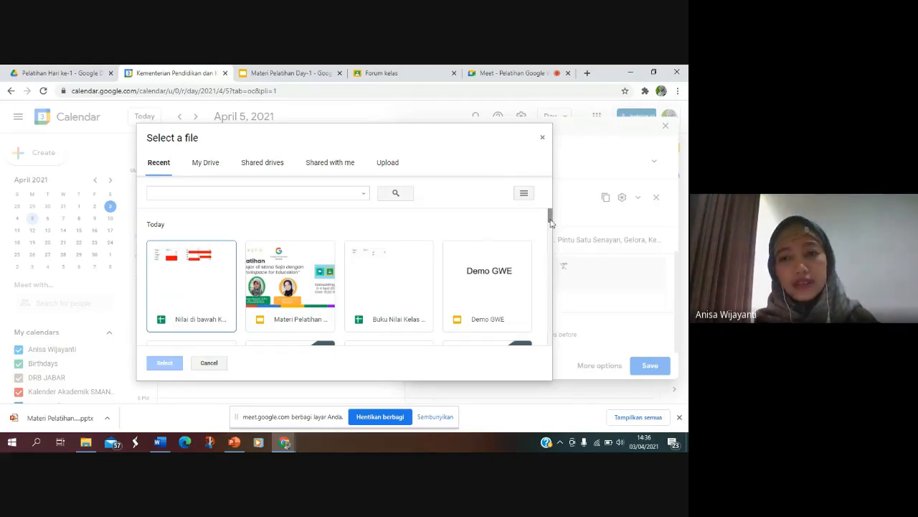
pyautogui.click(479, 273)
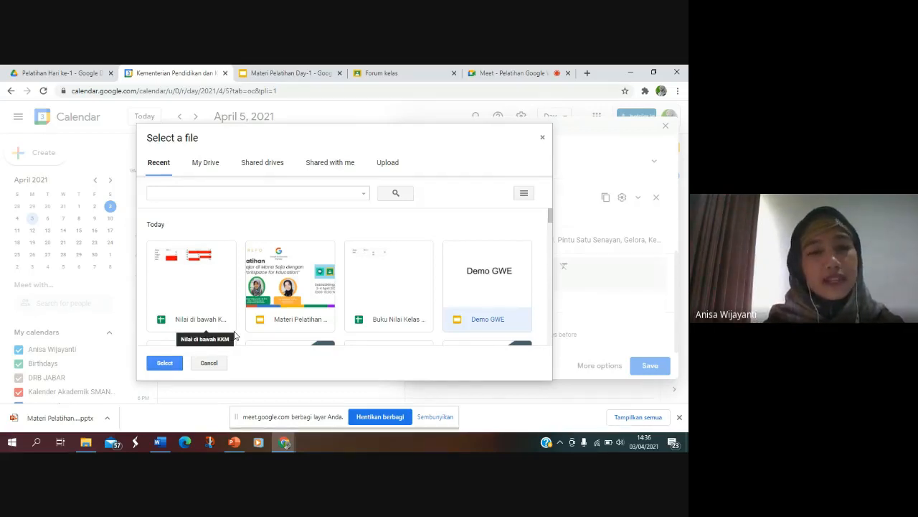
pyautogui.click(205, 164)
pyautogui.click(273, 168)
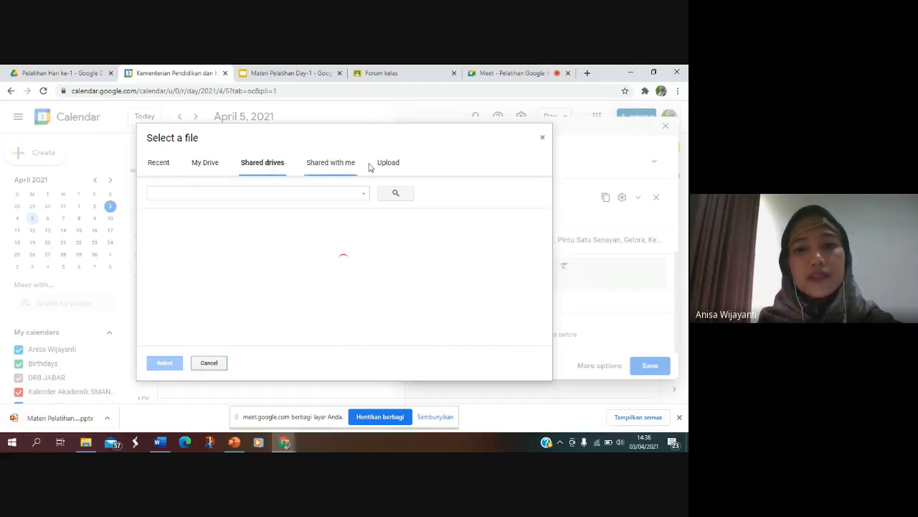
pyautogui.click(389, 165)
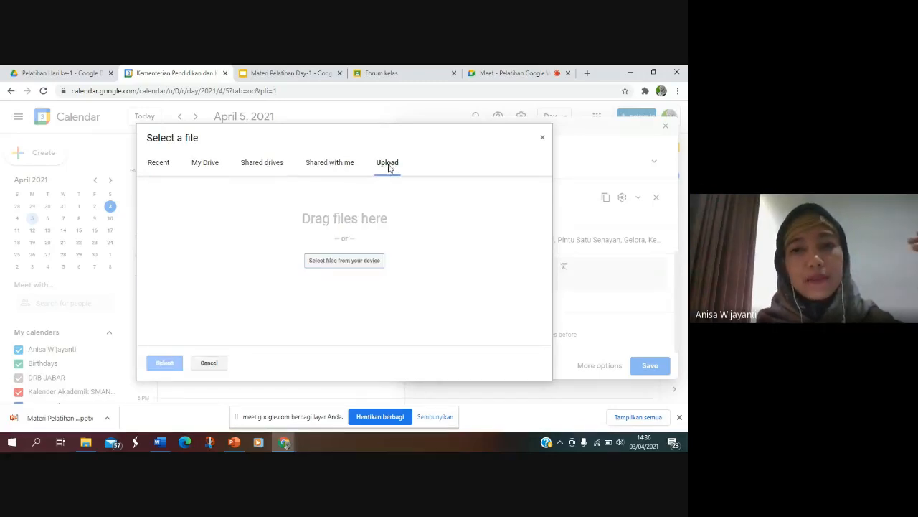
pyautogui.click(158, 163)
pyautogui.click(306, 302)
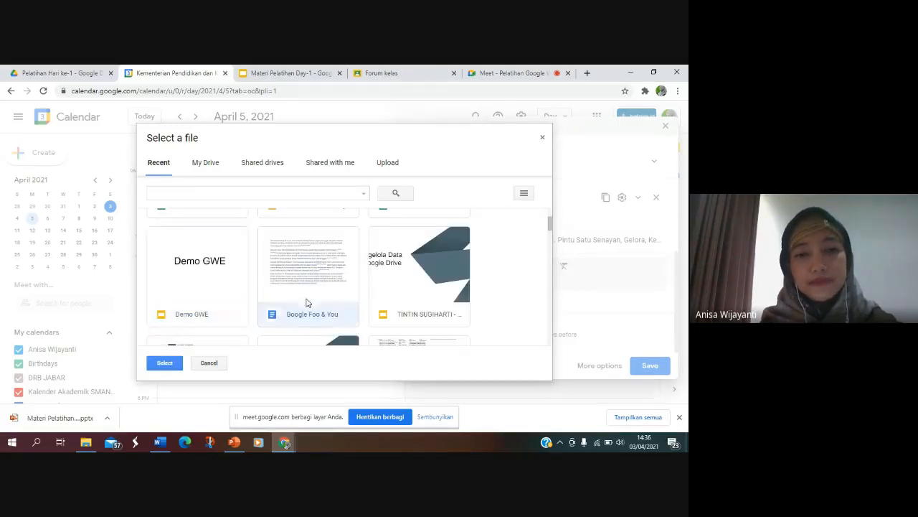
pyautogui.click(164, 362)
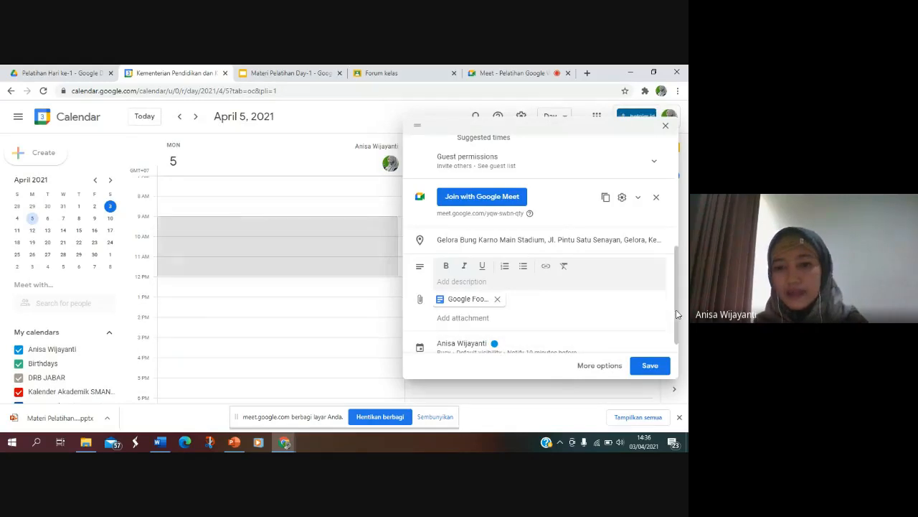
# Step: Save the event, send invitation emails including to the external guest, and share the attached file with one person with View access
pyautogui.moveTo(677, 310); pyautogui.dragTo(677, 358)
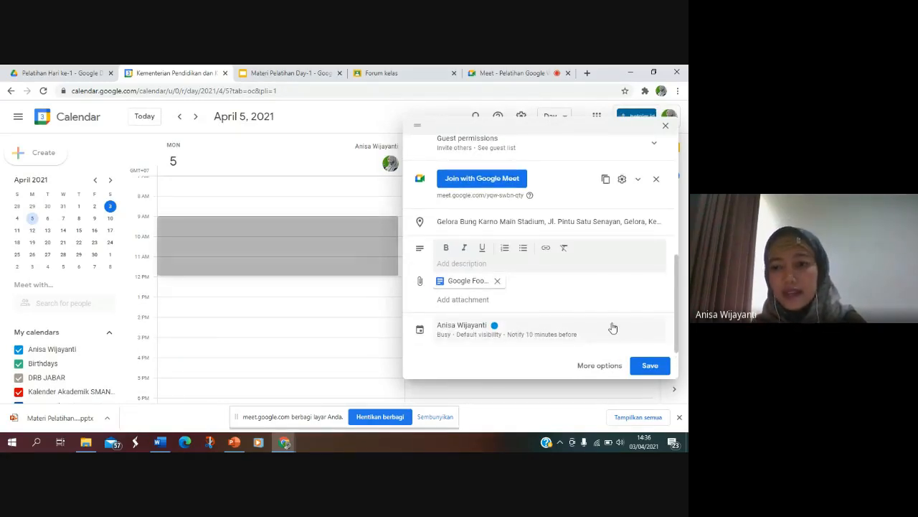
pyautogui.moveTo(674, 312); pyautogui.dragTo(654, 199)
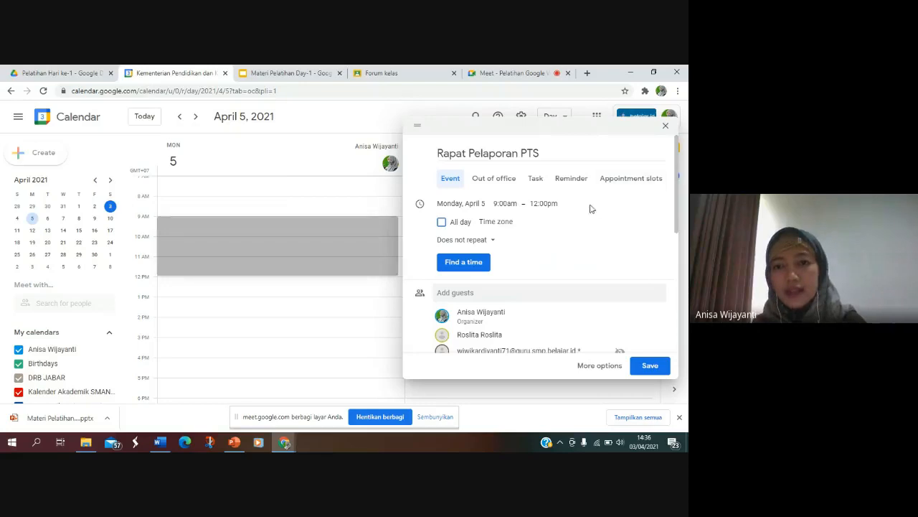
pyautogui.moveTo(681, 225); pyautogui.dragTo(662, 341)
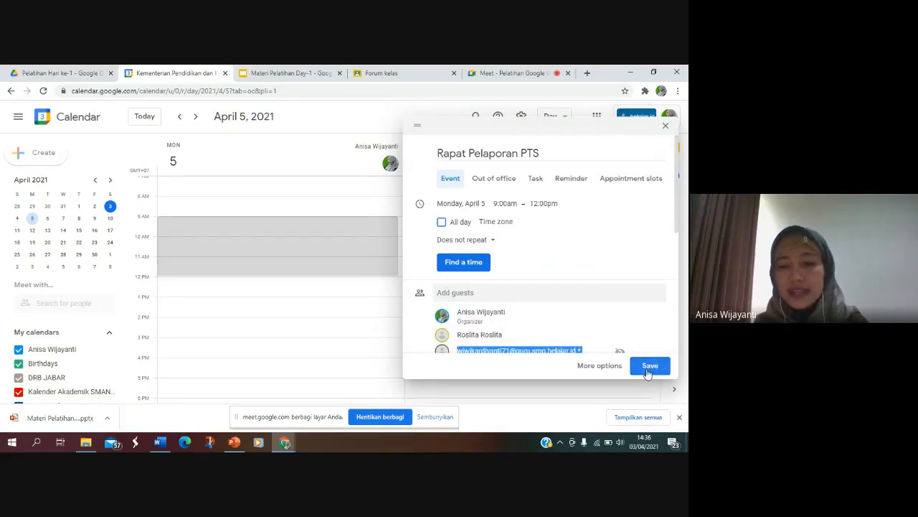
pyautogui.click(647, 366)
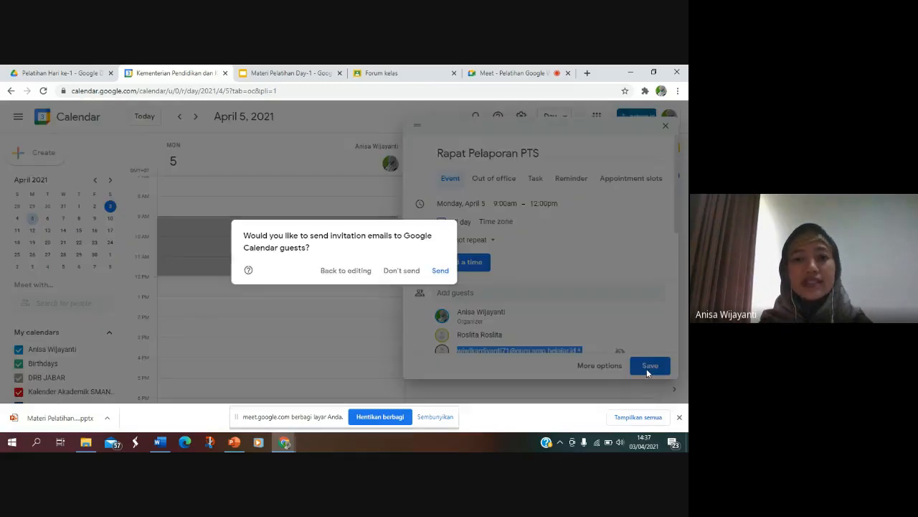
pyautogui.click(440, 271)
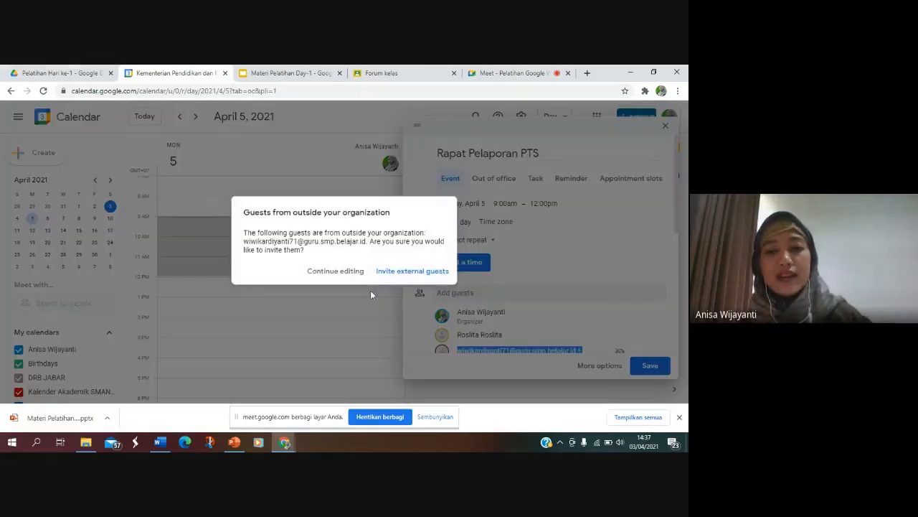
pyautogui.click(406, 271)
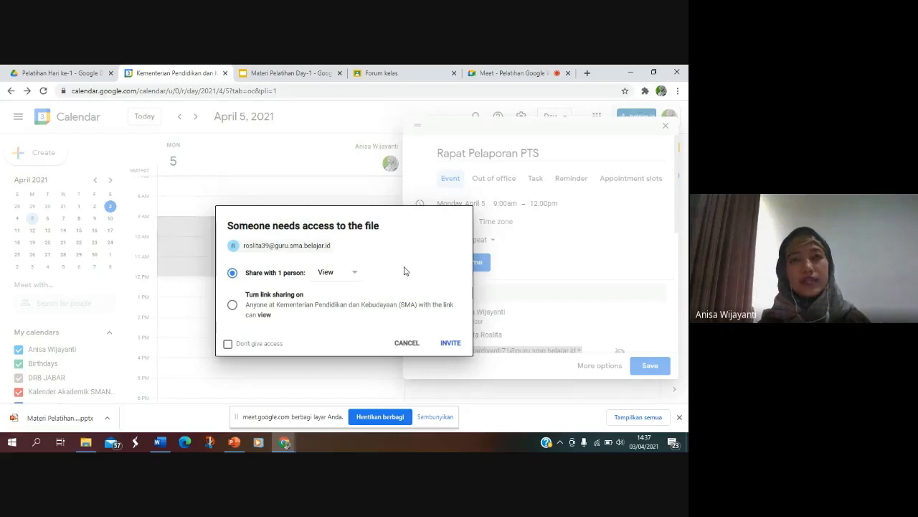
pyautogui.click(450, 344)
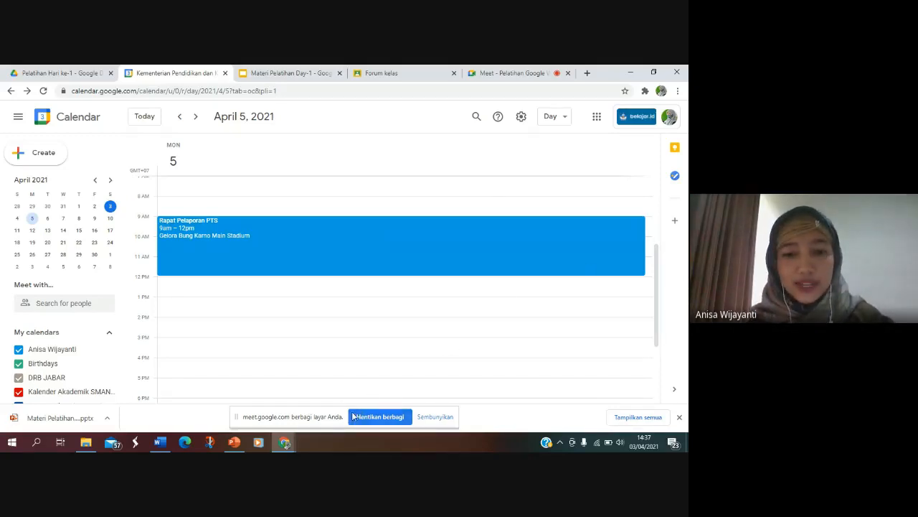
# Step: Stop sharing the screen in the Google Meet call
pyautogui.click(375, 421)
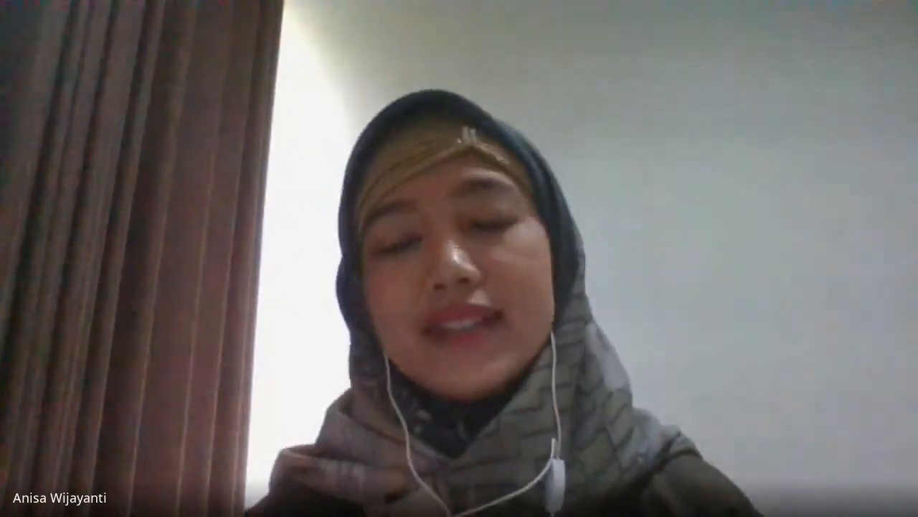